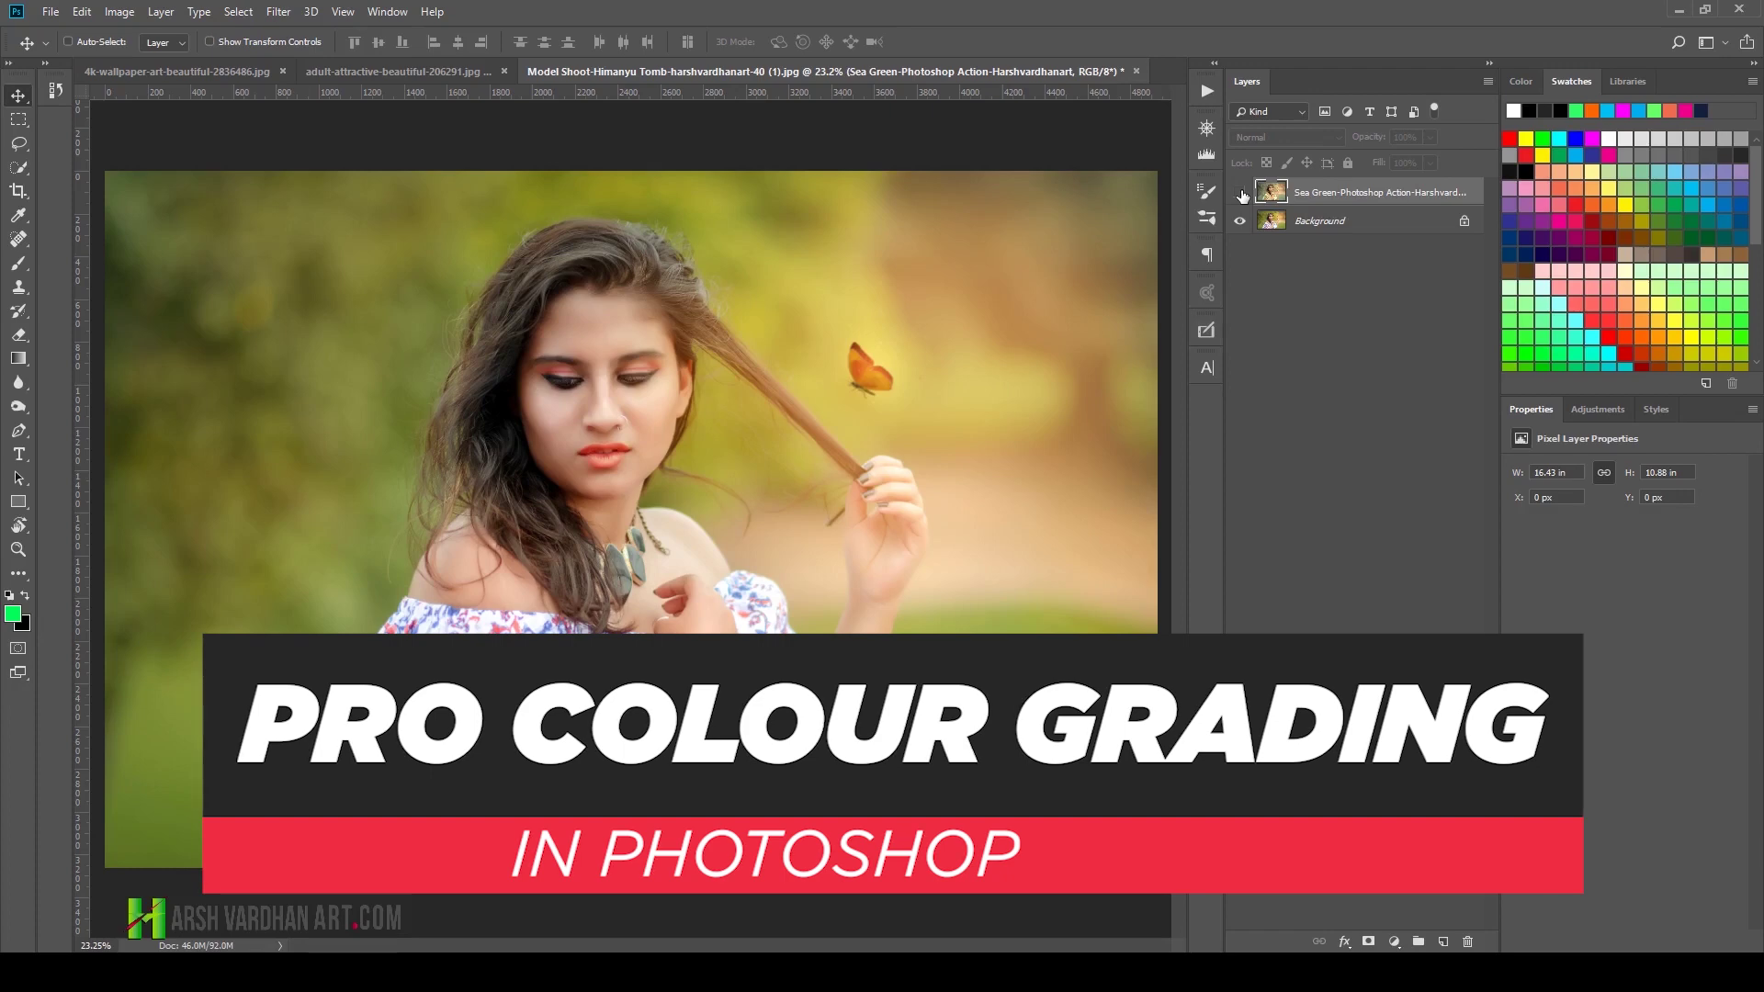
Step: Turn on the Sea Green-Photoshop Action layer to show the portrait's teal-and-cream grade
{"action": "left_click", "coordinate": [1240, 193]}
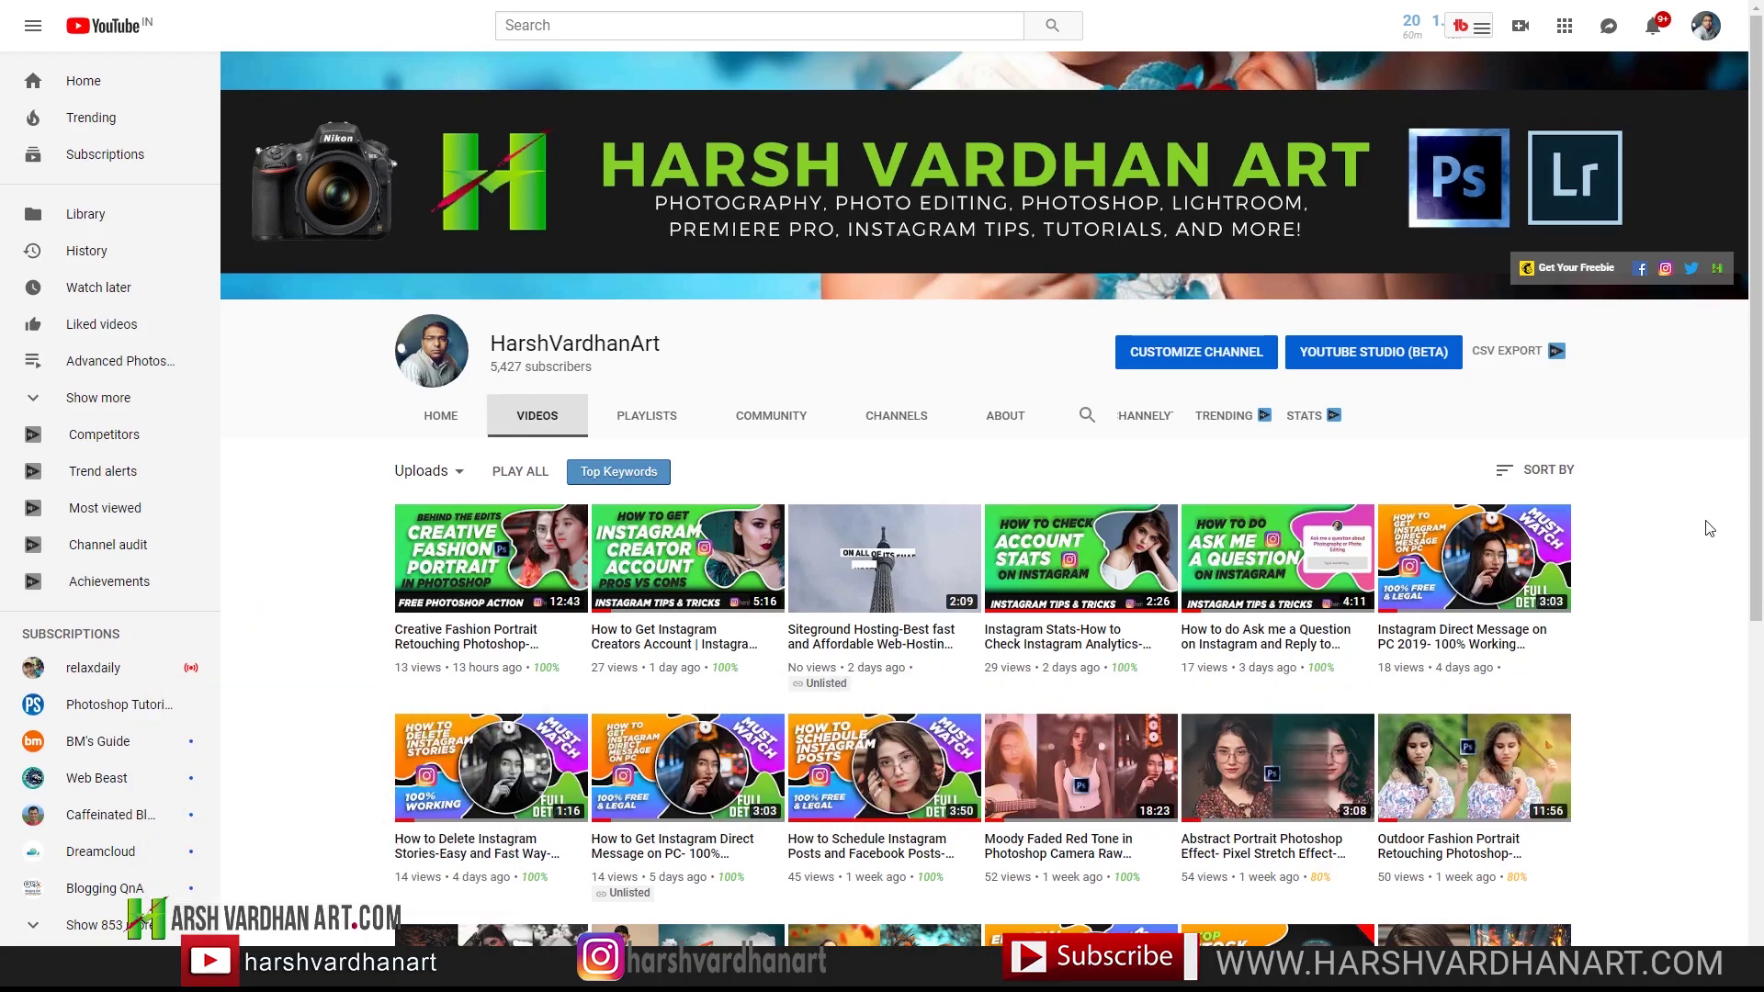
{"action": "scroll", "coordinate": [1709, 529], "scroll_direction": "down", "scroll_amount": 6}
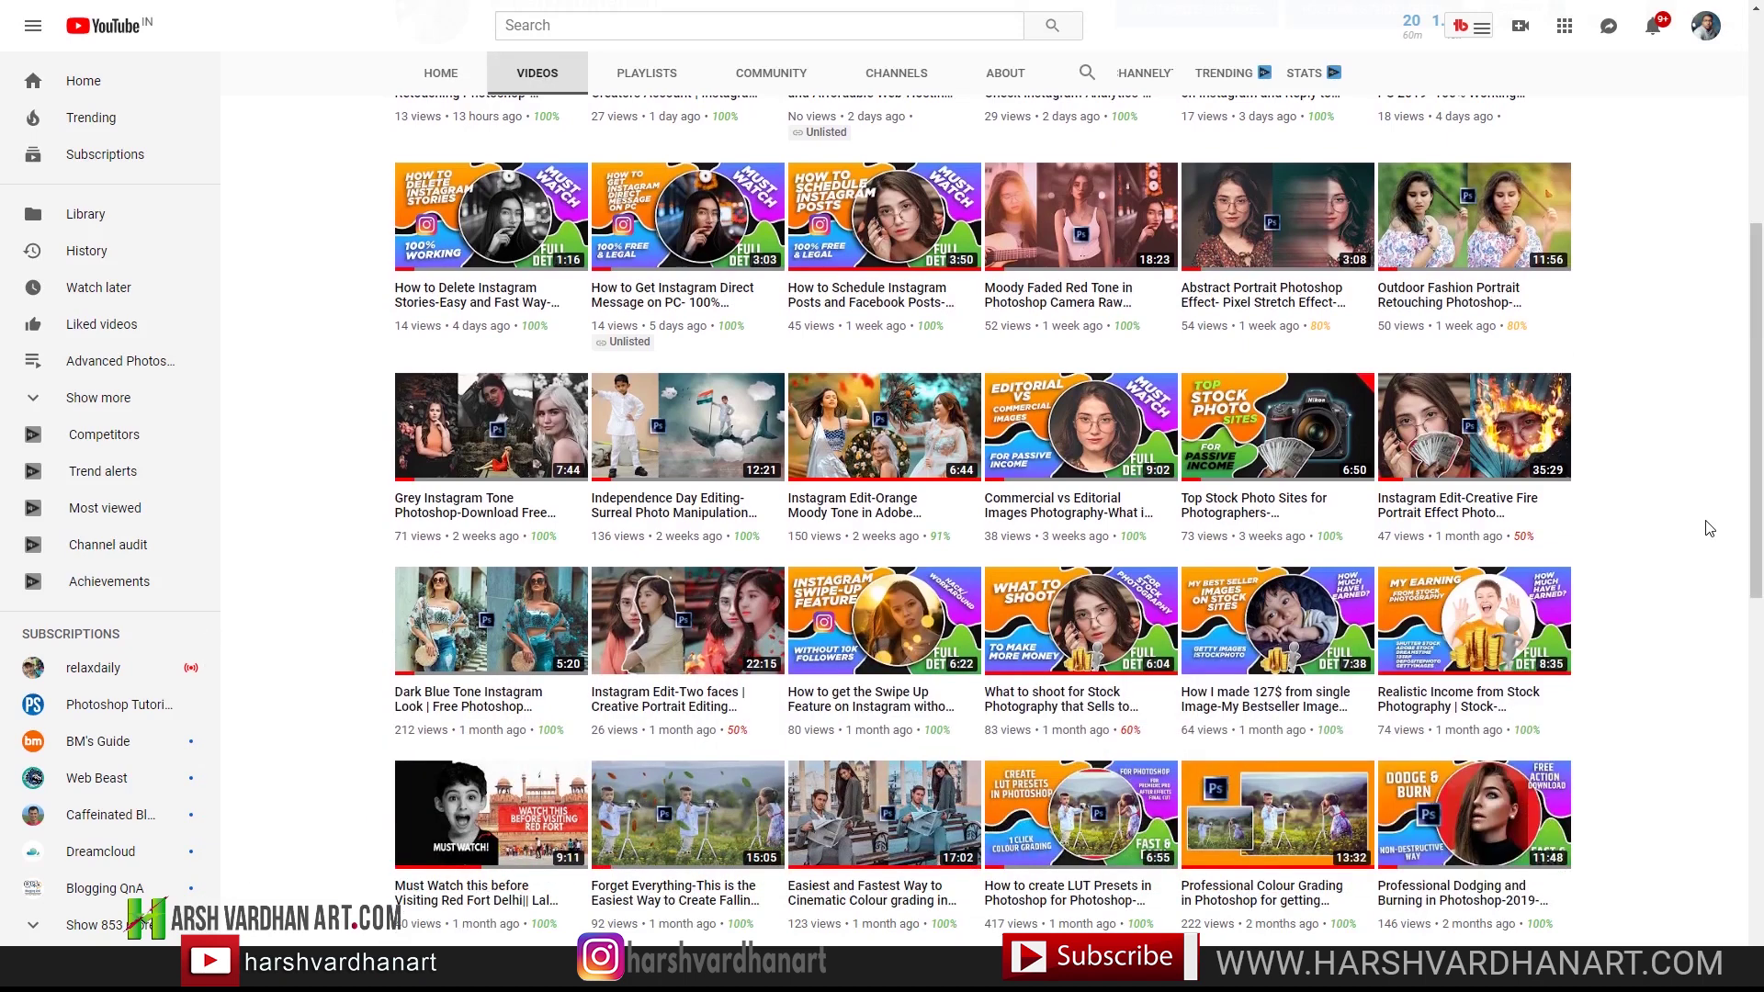
{"action": "key", "text": "alt+Tab"}
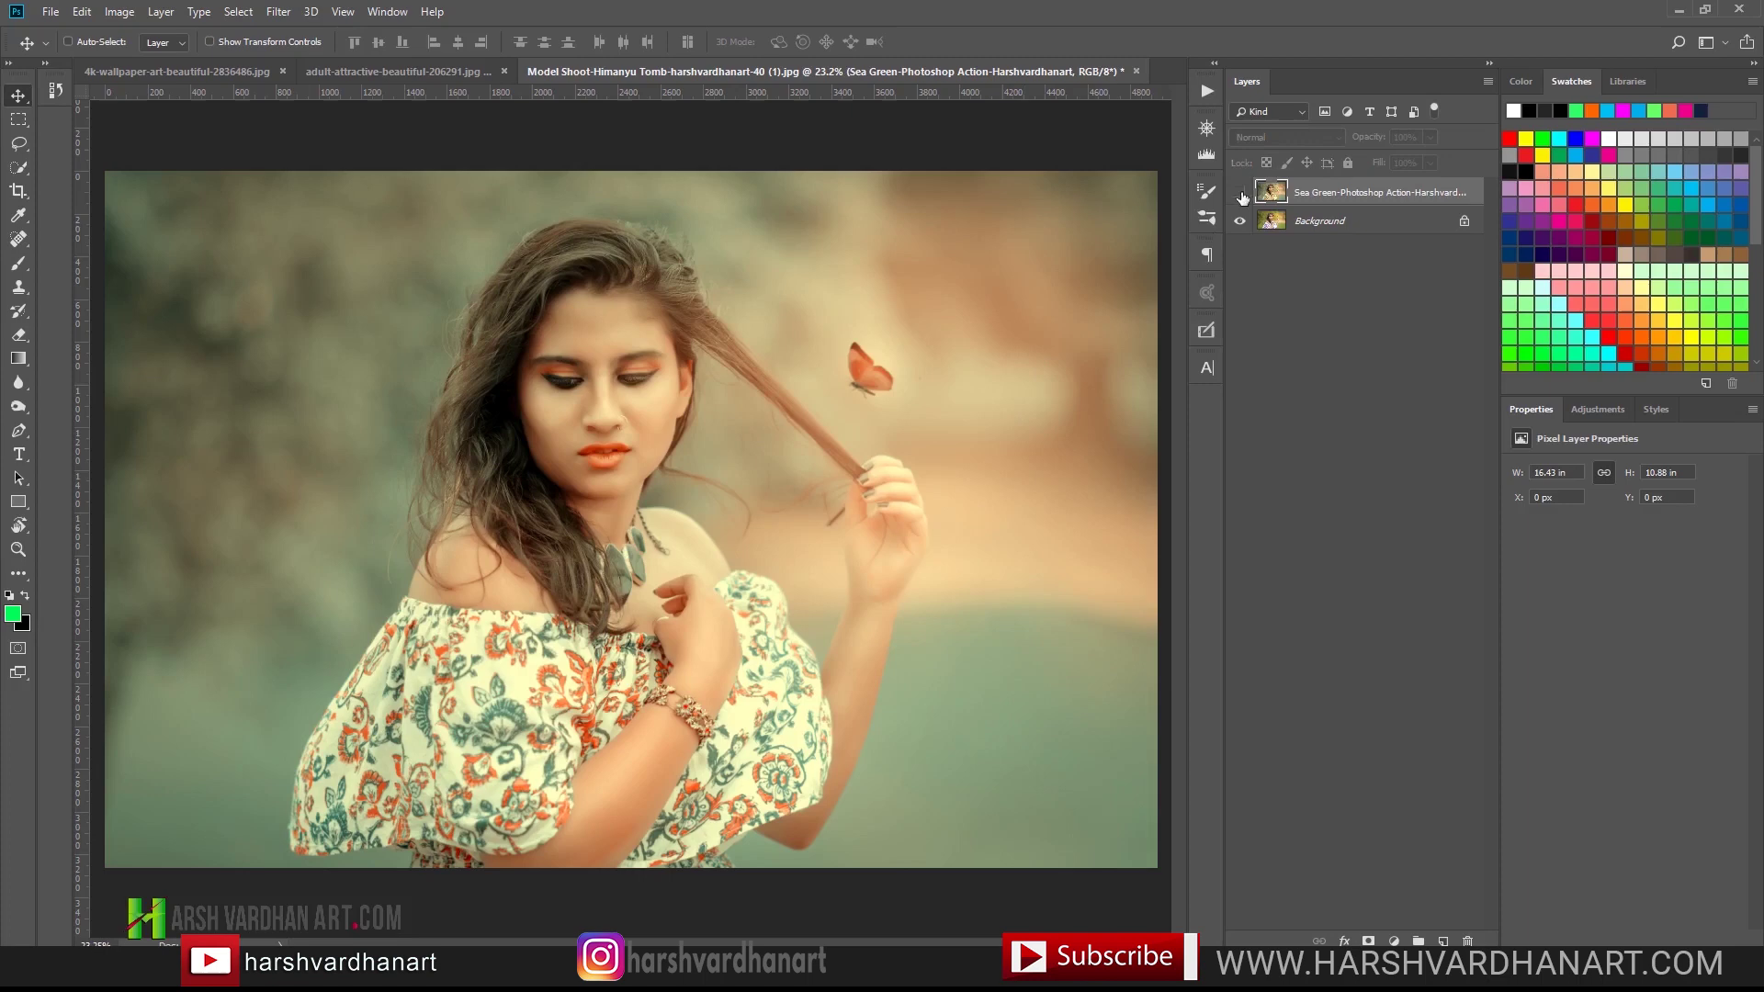
{"action": "left_click", "coordinate": [1240, 193]}
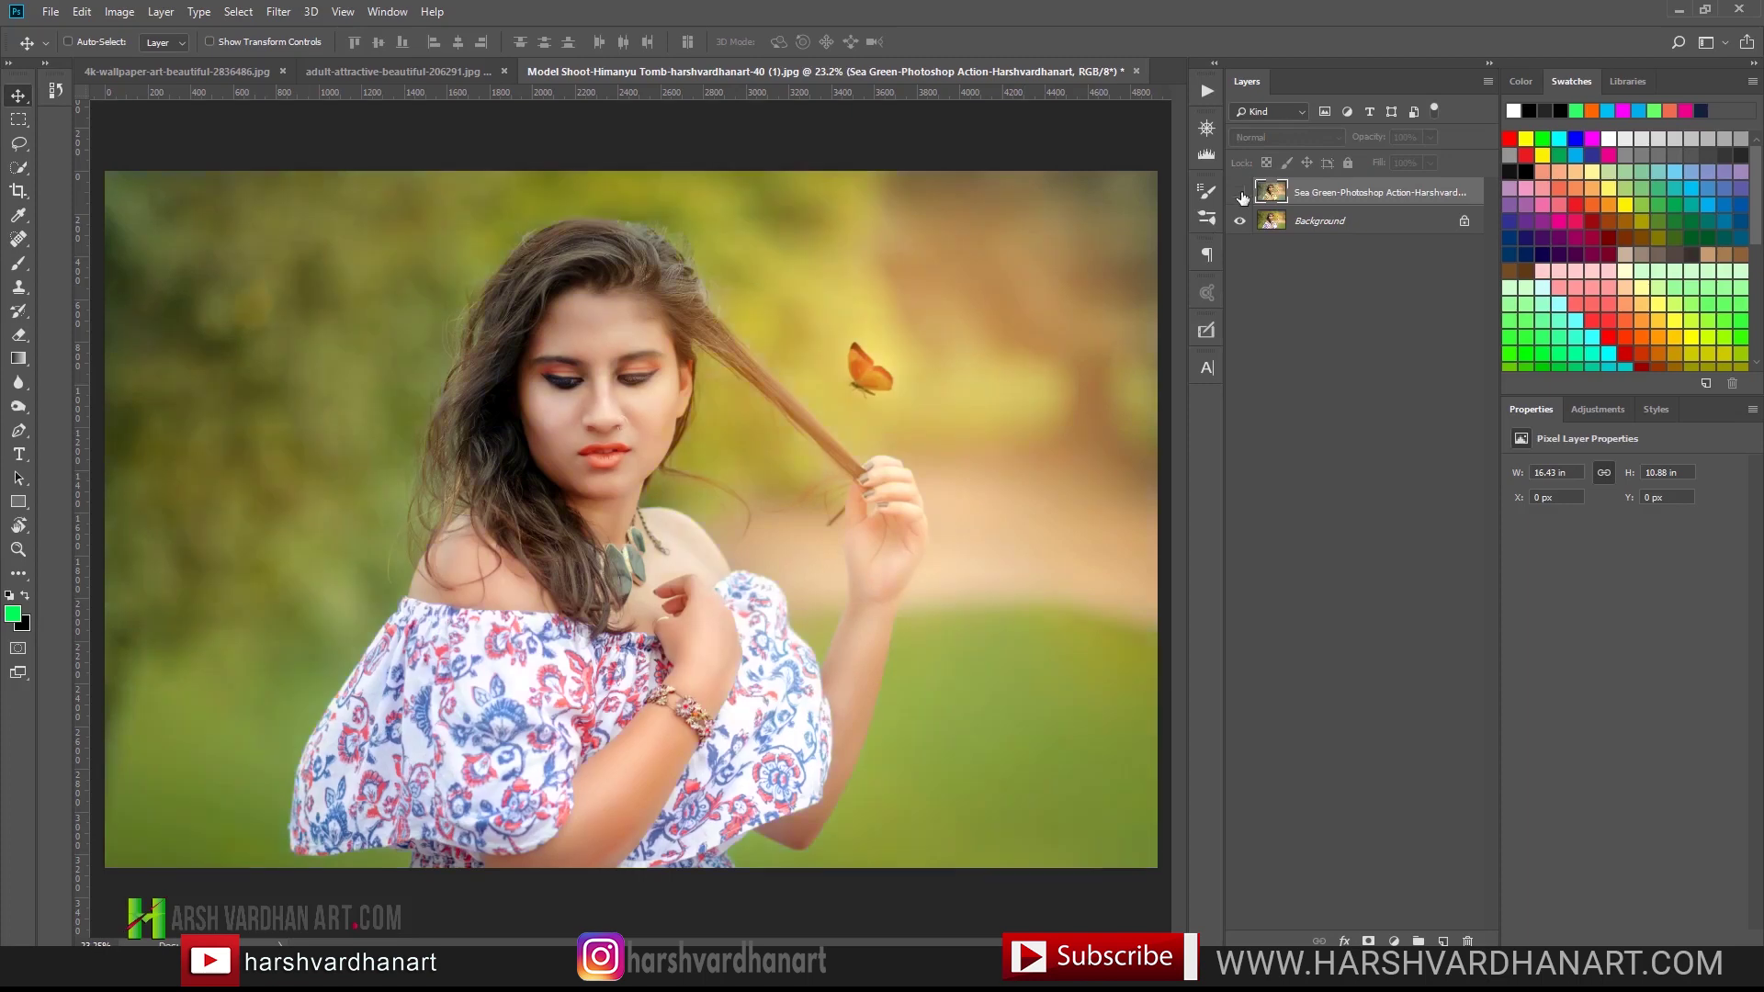
{"action": "left_click", "coordinate": [1240, 194]}
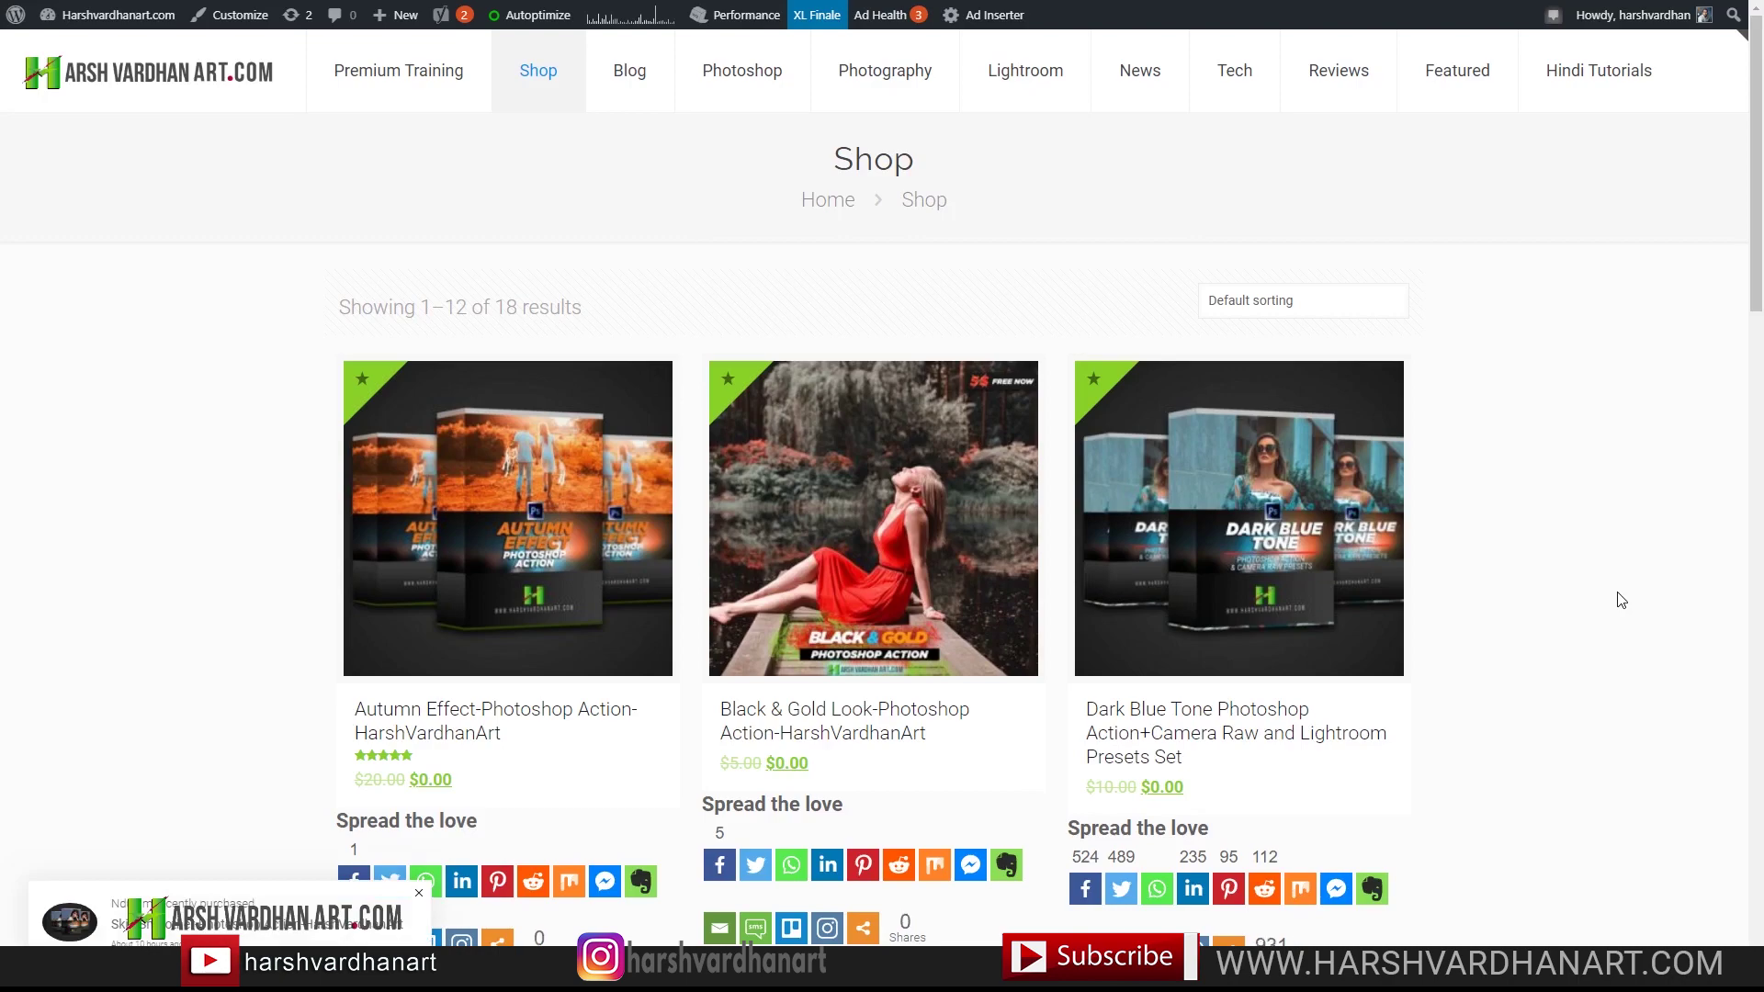
Step: Browse the HarshVardhanArt Shop's action listings, then switch back to Photoshop
{"action": "scroll", "coordinate": [1619, 599], "scroll_direction": "down", "scroll_amount": 3}
{"action": "scroll", "coordinate": [707, 546], "scroll_direction": "down", "scroll_amount": 5}
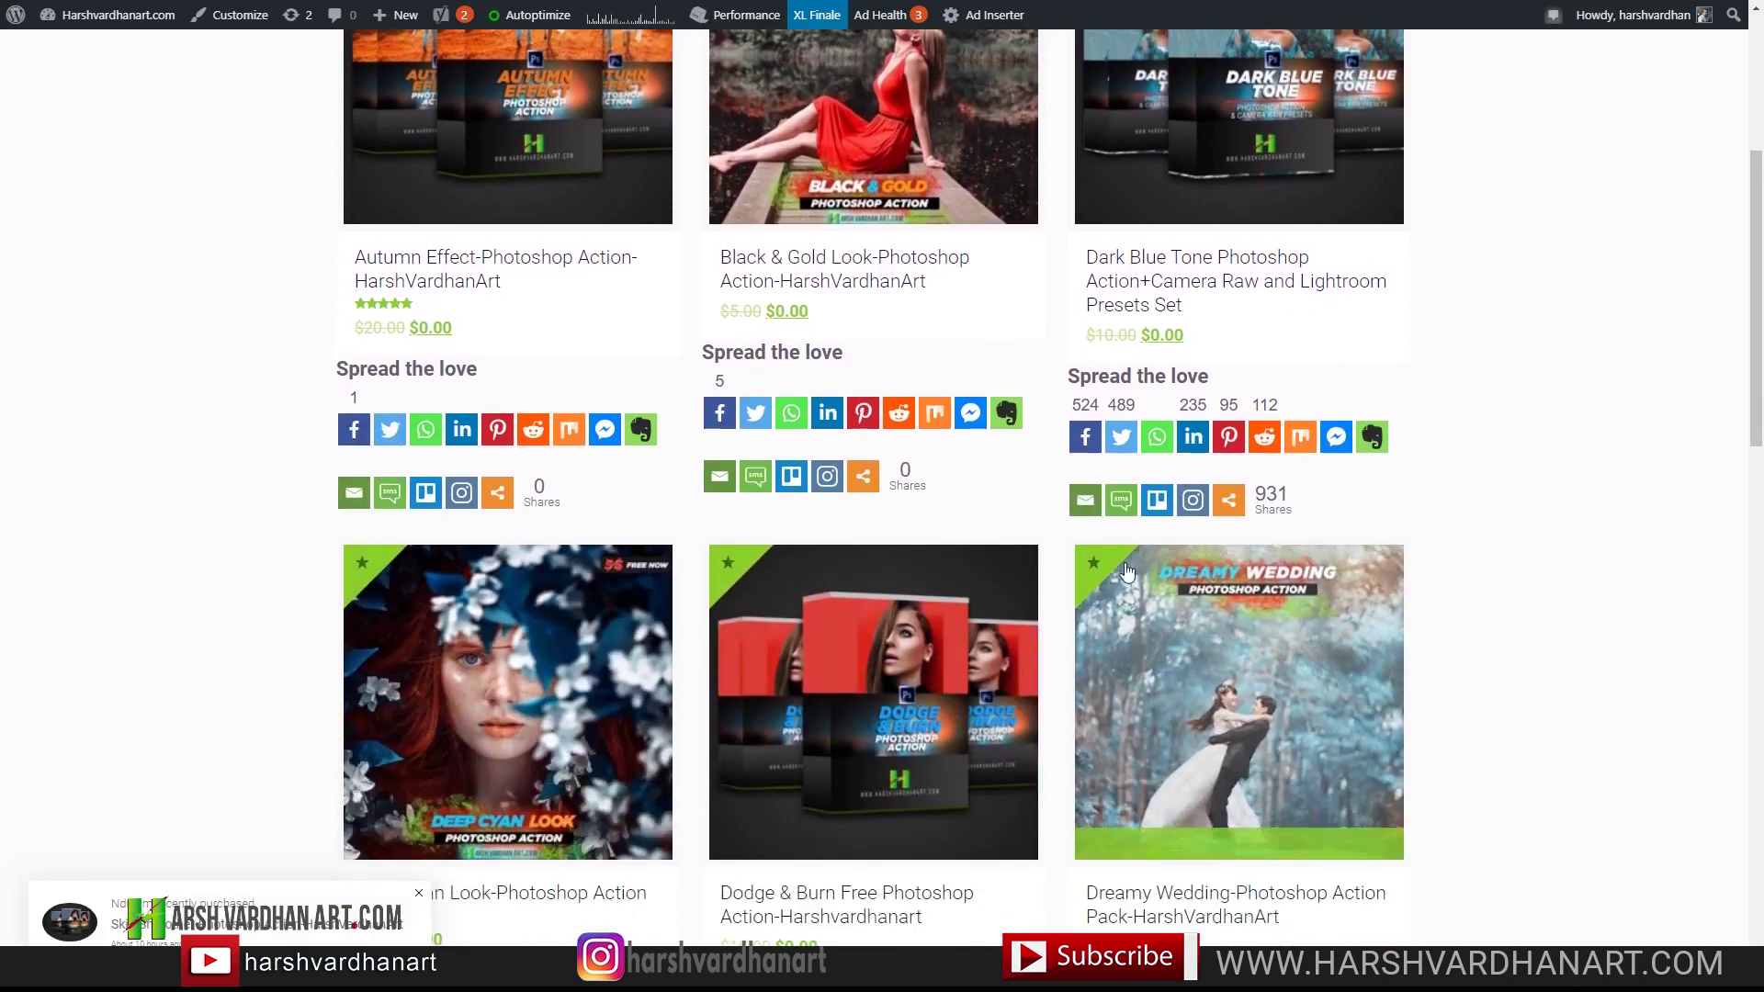
{"action": "scroll", "coordinate": [1213, 630], "scroll_direction": "down", "scroll_amount": 8}
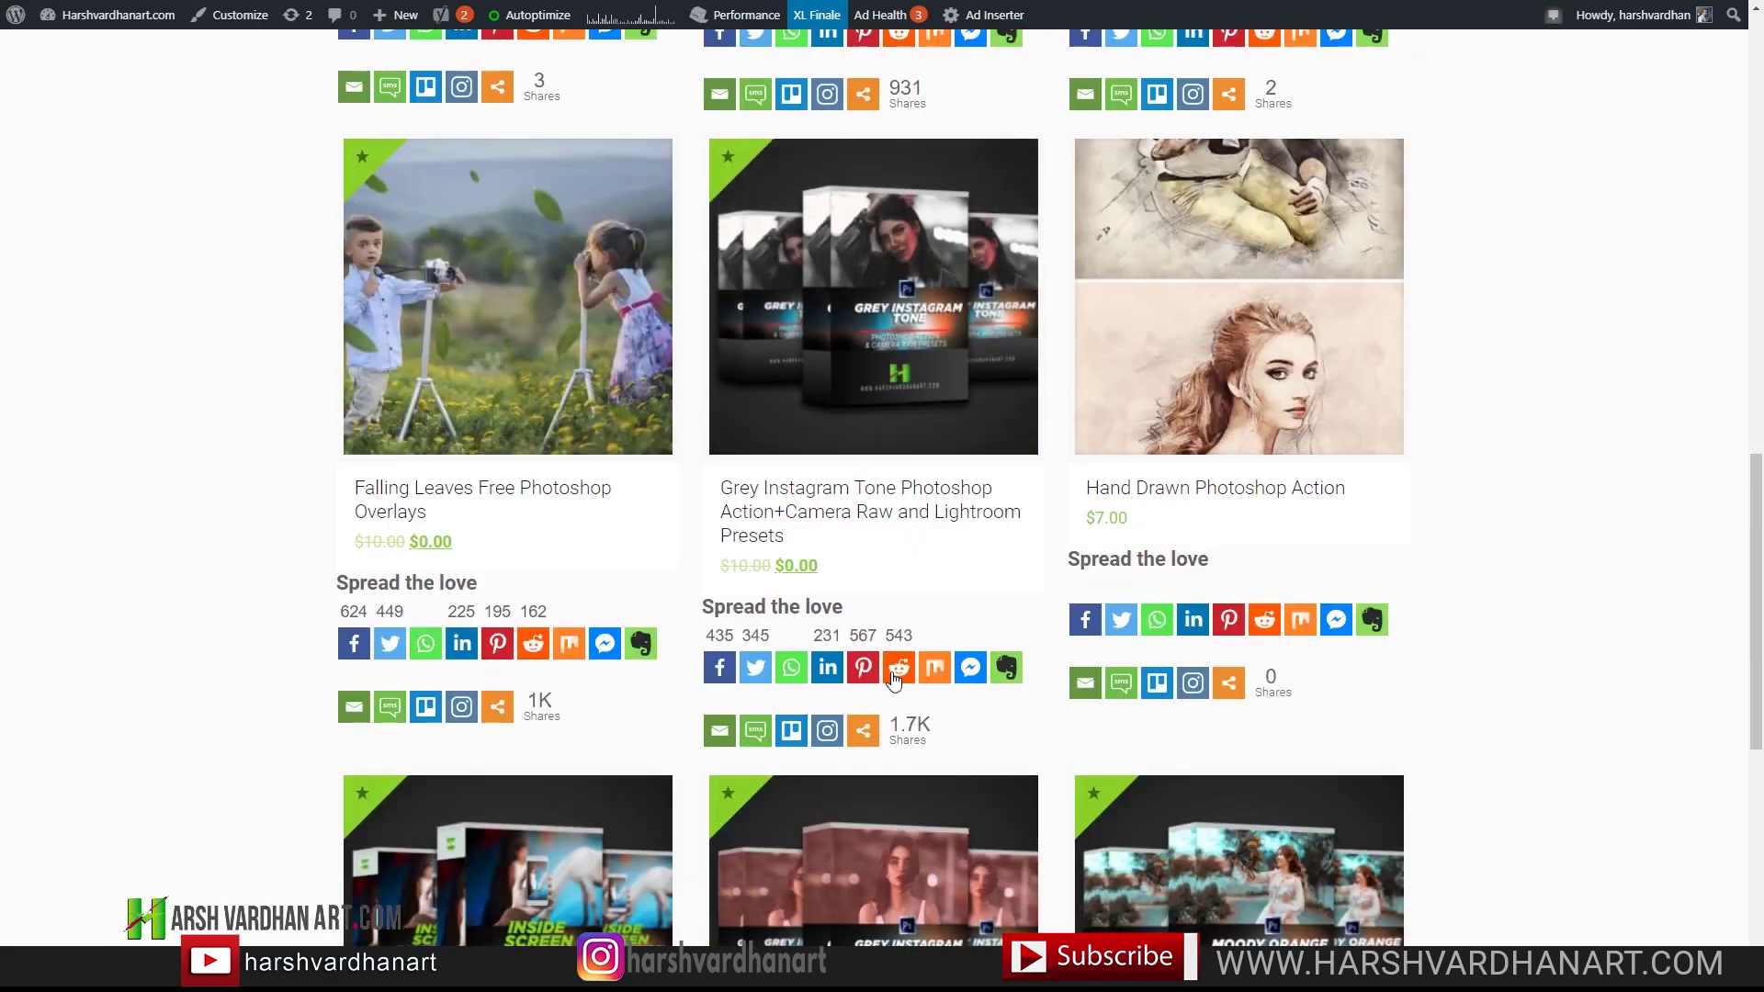
{"action": "scroll", "coordinate": [873, 680], "scroll_direction": "down", "scroll_amount": 6}
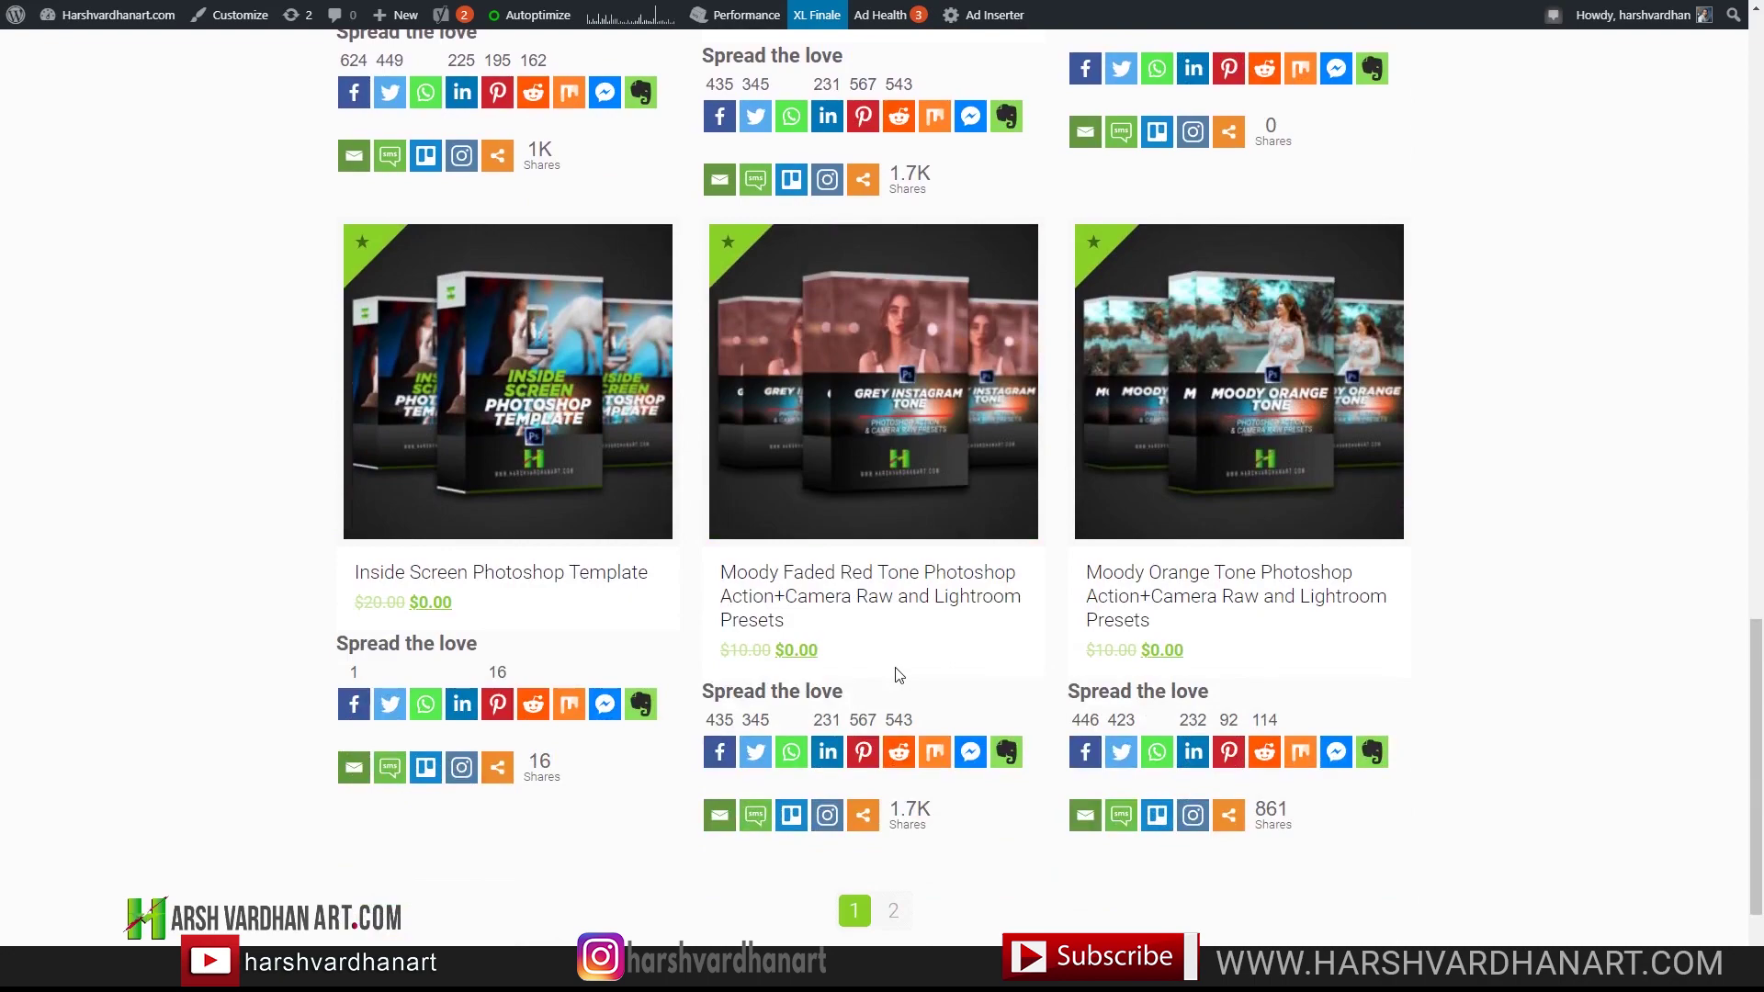
{"action": "scroll", "coordinate": [899, 676], "scroll_direction": "down", "scroll_amount": 2}
{"action": "scroll", "coordinate": [1398, 689], "scroll_direction": "up", "scroll_amount": 5}
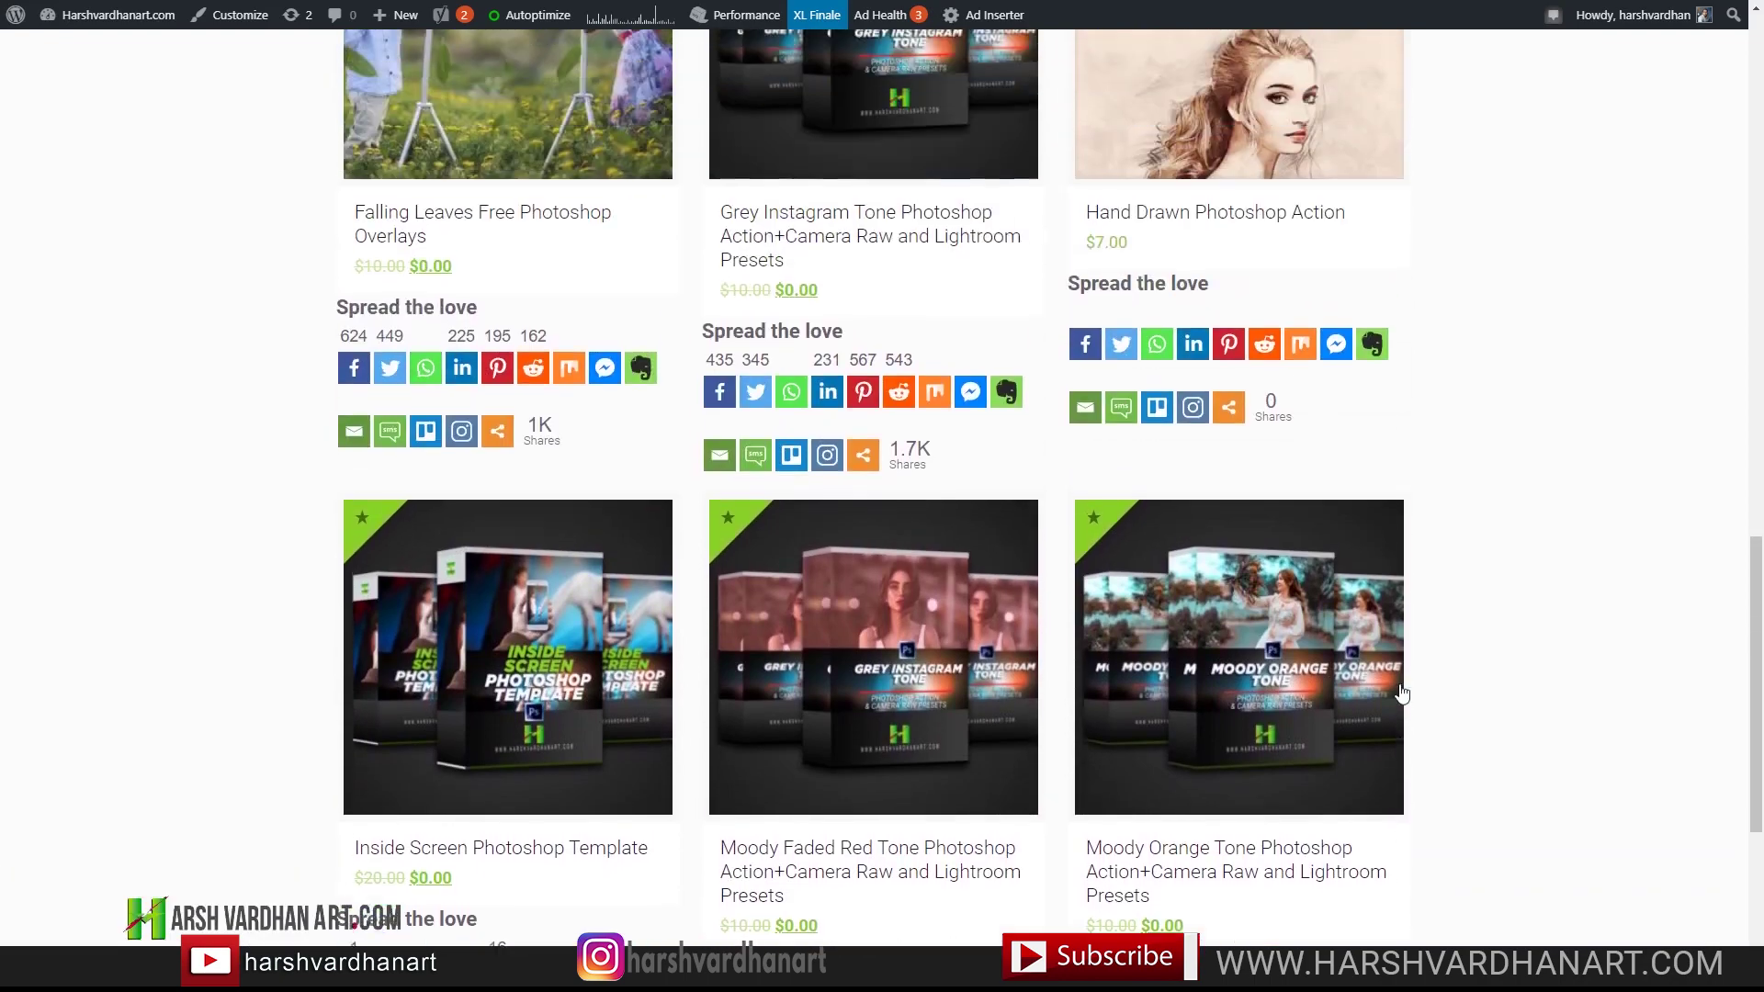
{"action": "scroll", "coordinate": [1402, 691], "scroll_direction": "up", "scroll_amount": 7}
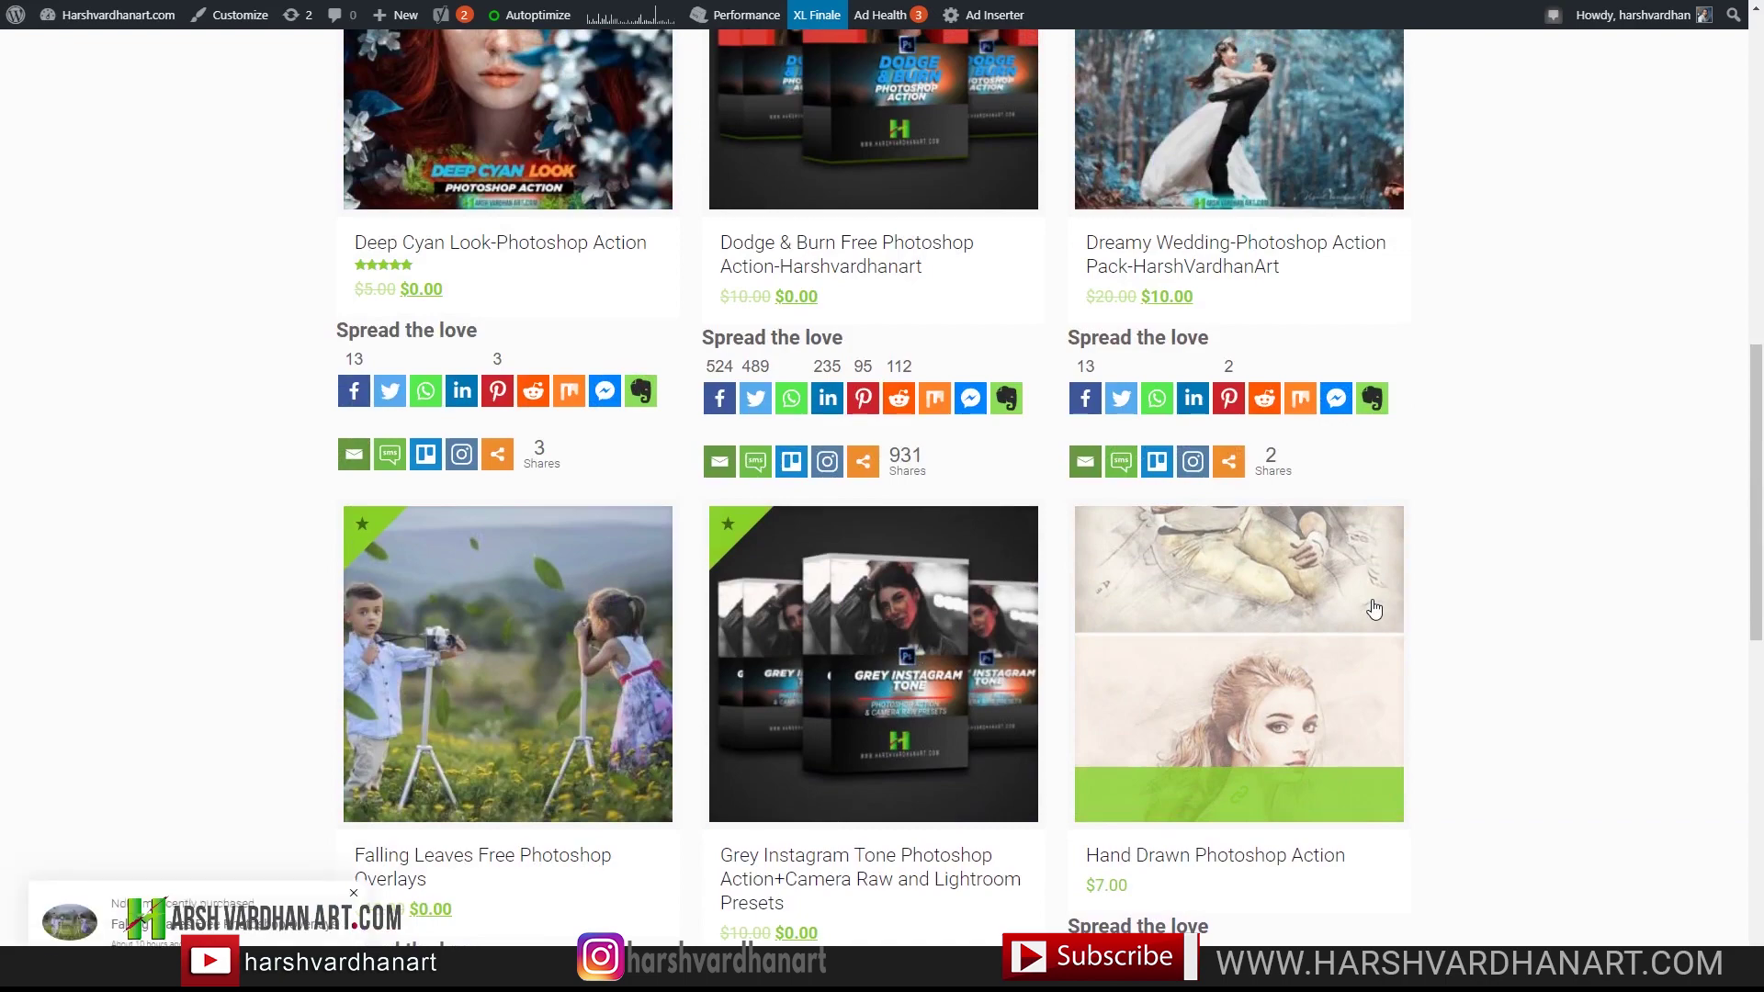
{"action": "key", "text": "alt+Tab"}
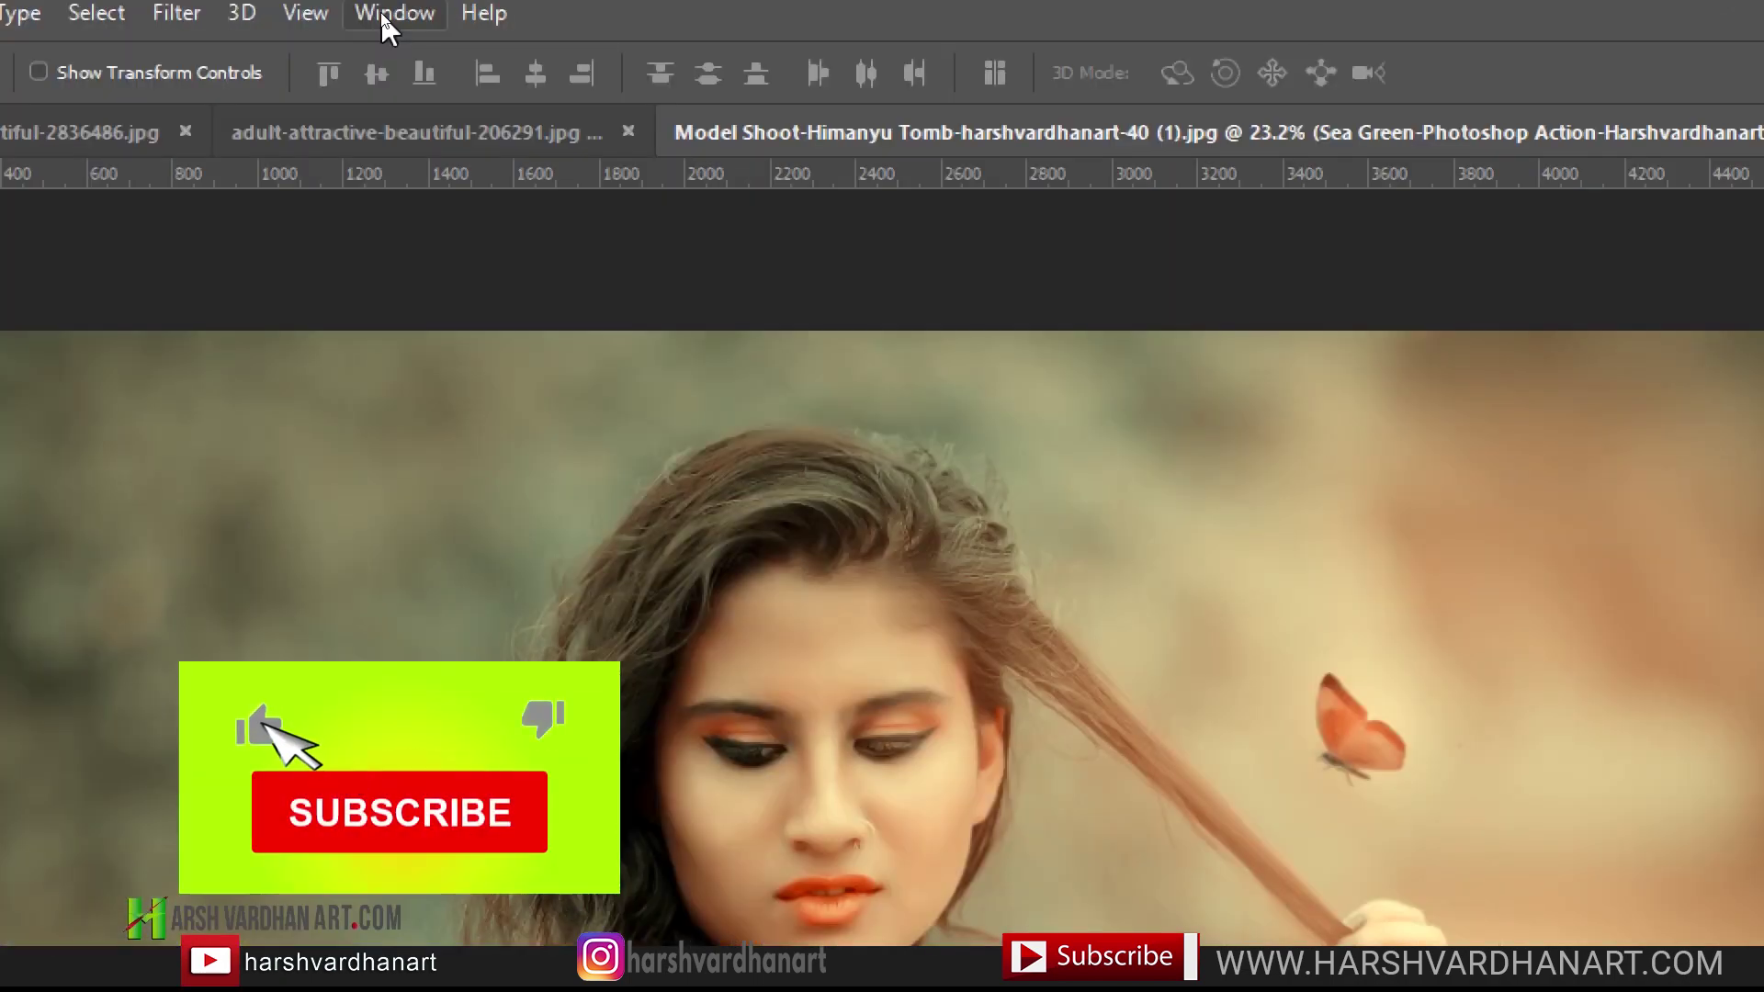
Step: Show the Actions panel from the Window menu and choose Load Actions from its flyout menu
{"action": "left_click", "coordinate": [383, 12]}
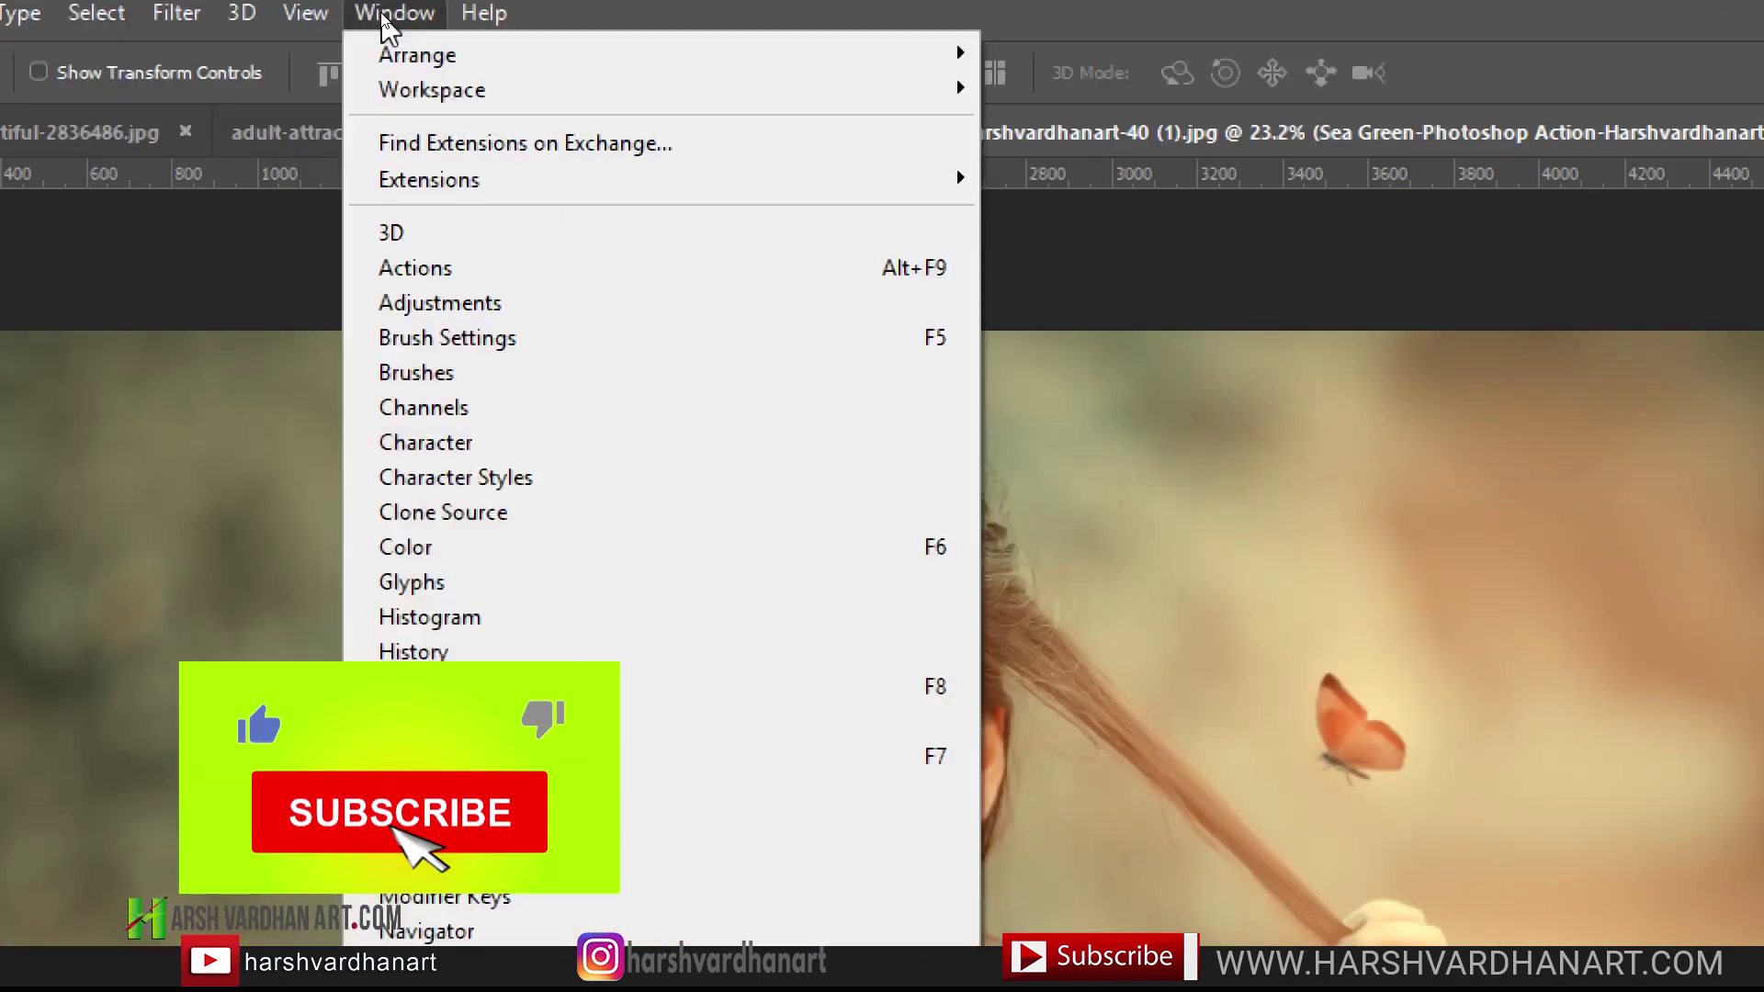
{"action": "left_click", "coordinate": [426, 271]}
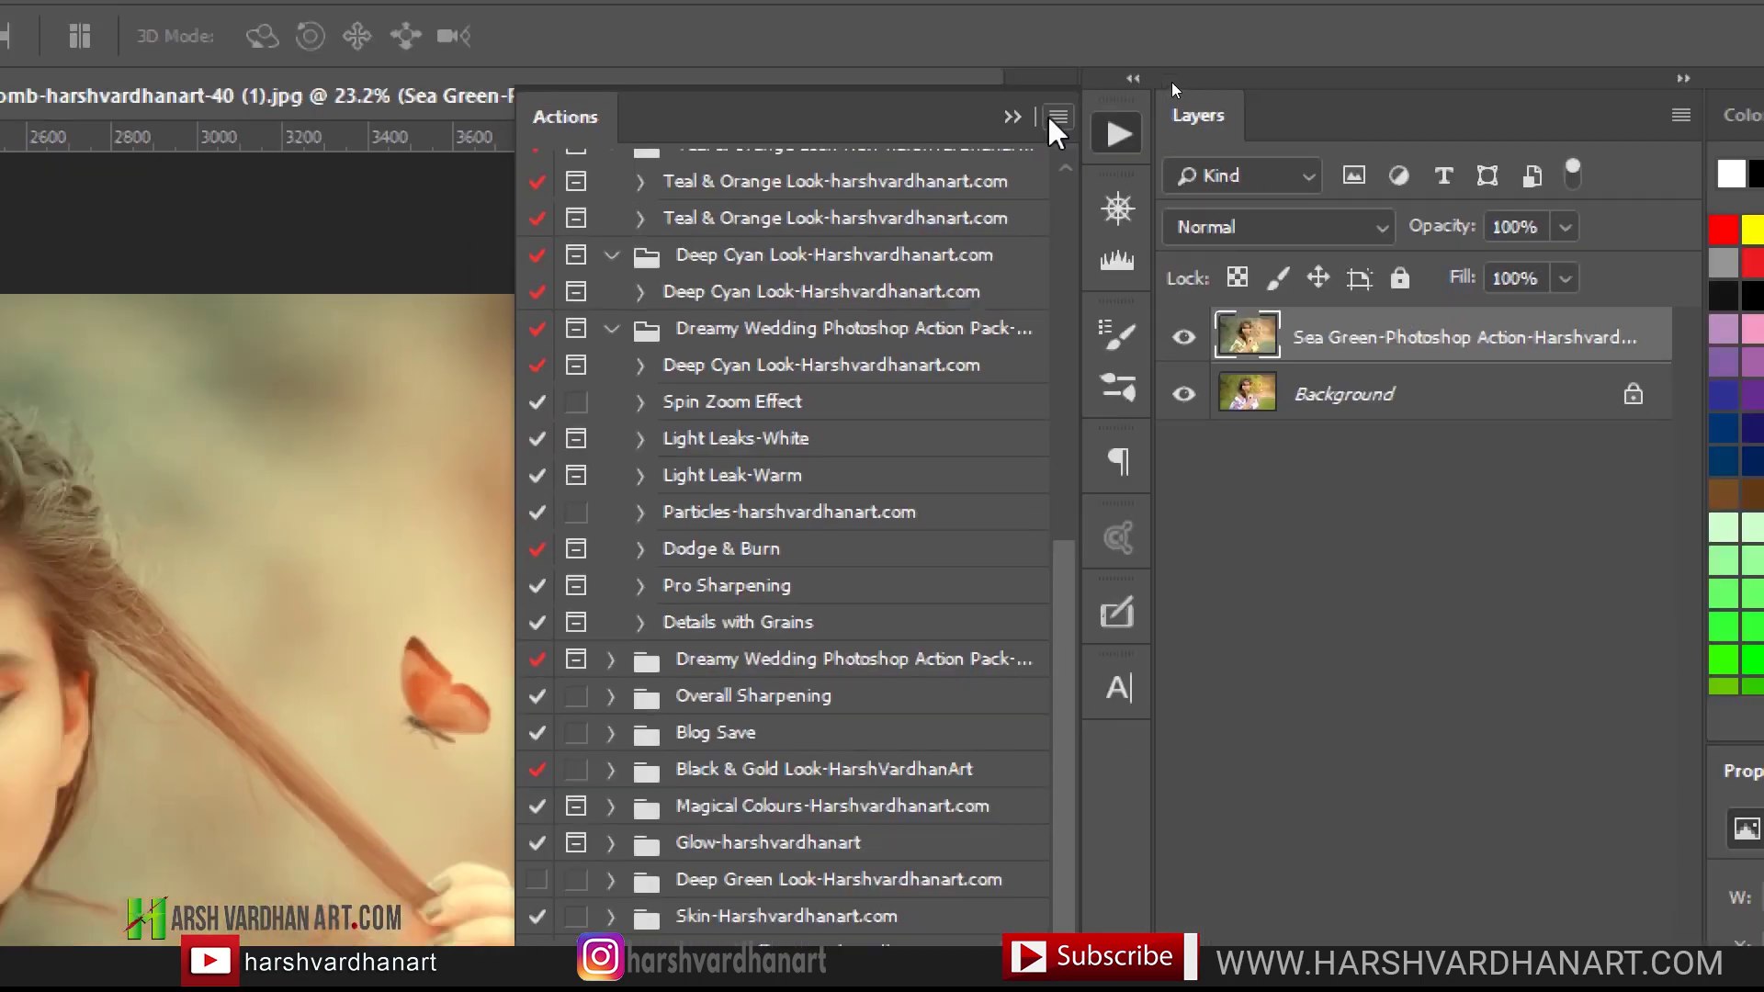
{"action": "left_click", "coordinate": [1048, 116]}
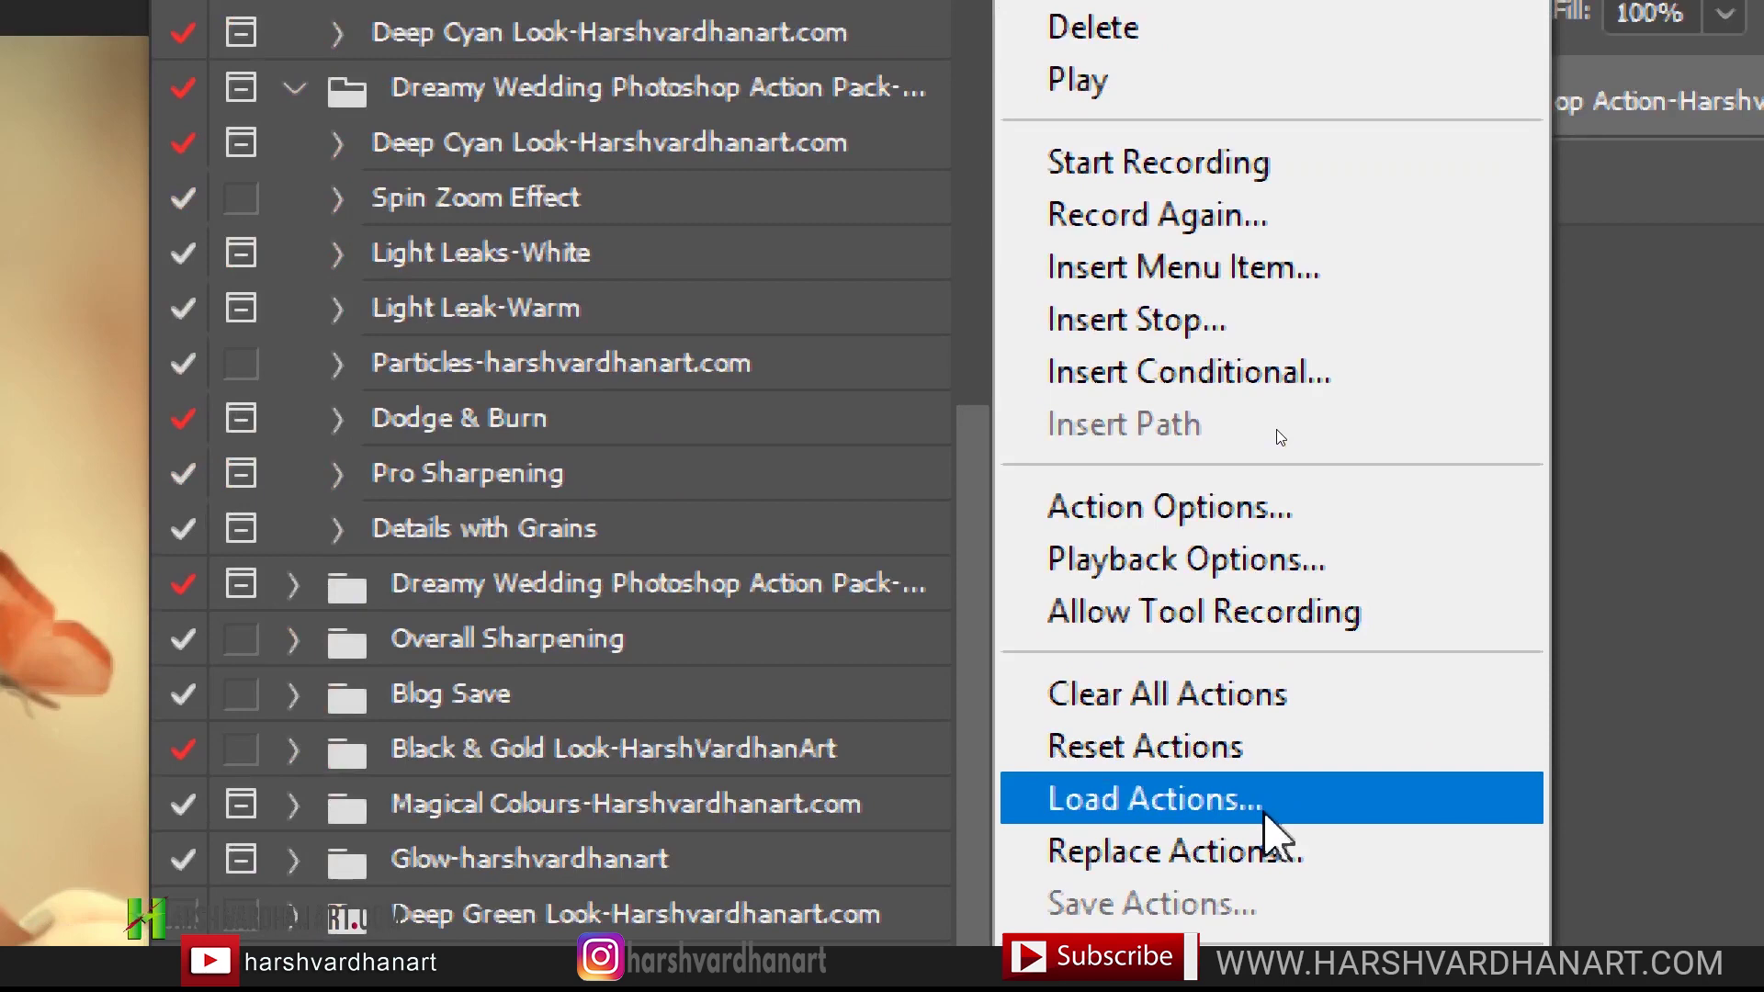
{"action": "left_click", "coordinate": [1266, 814]}
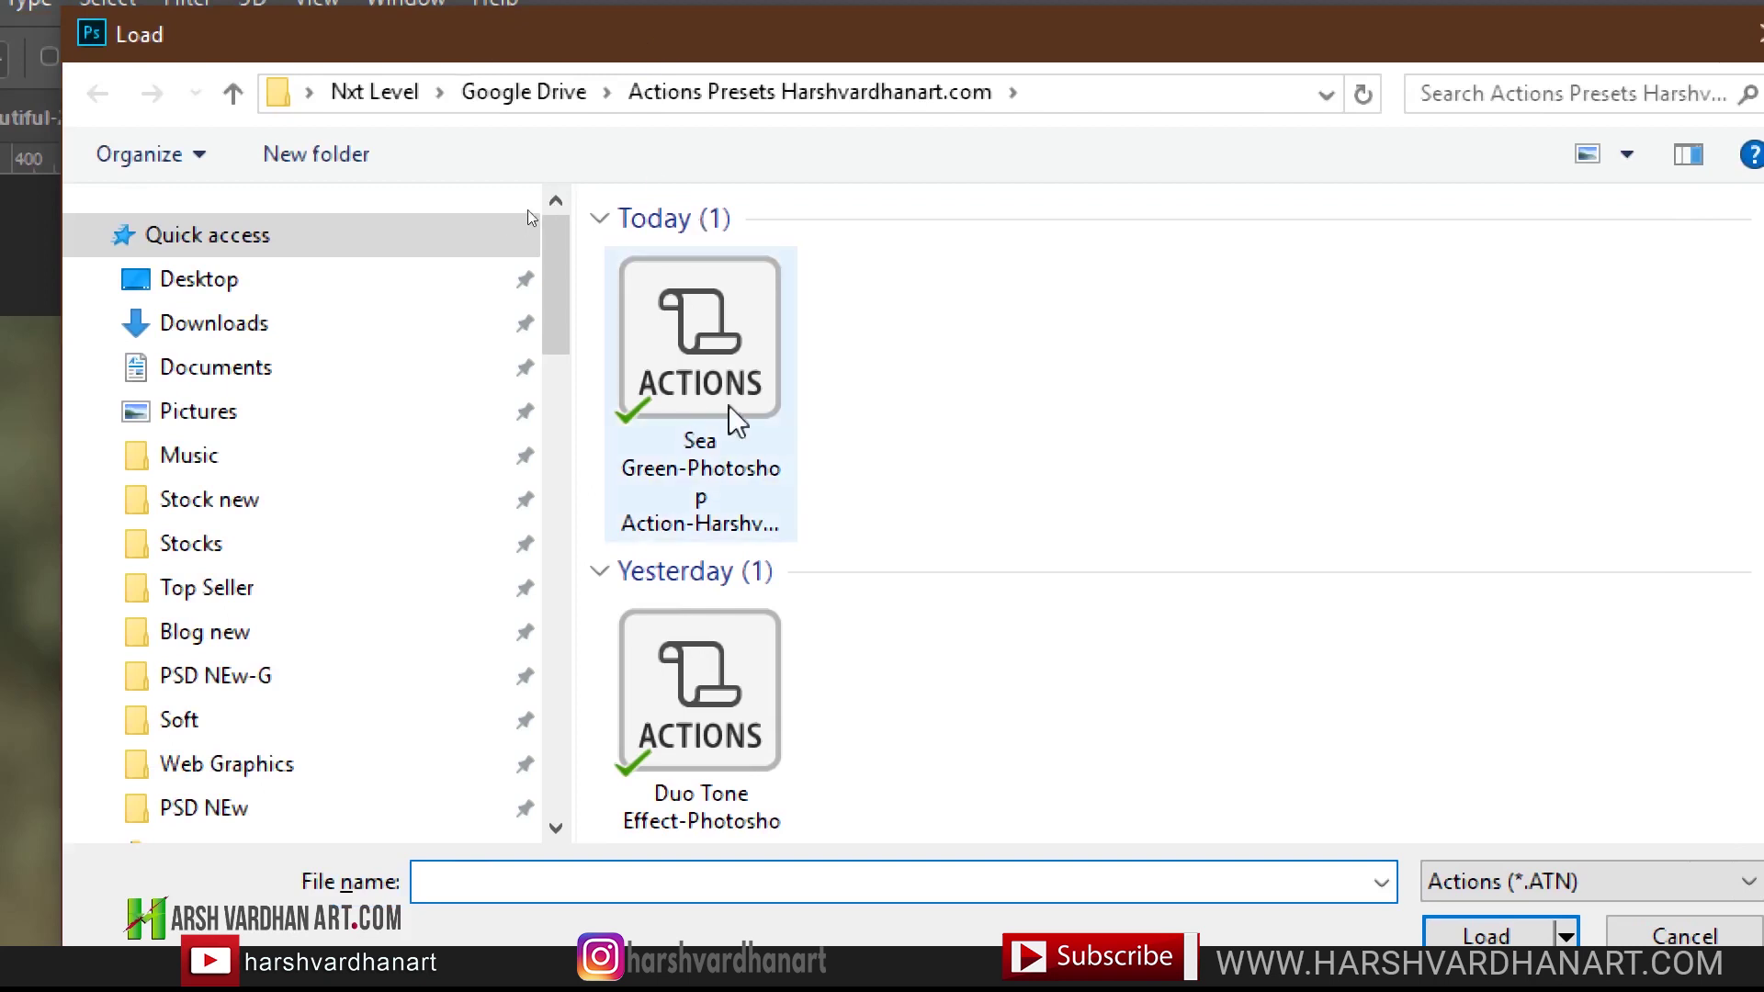
Step: Load the Sea Green .ATN file from the Actions Presets Harshvardhanart.com folder
{"action": "left_click", "coordinate": [721, 421]}
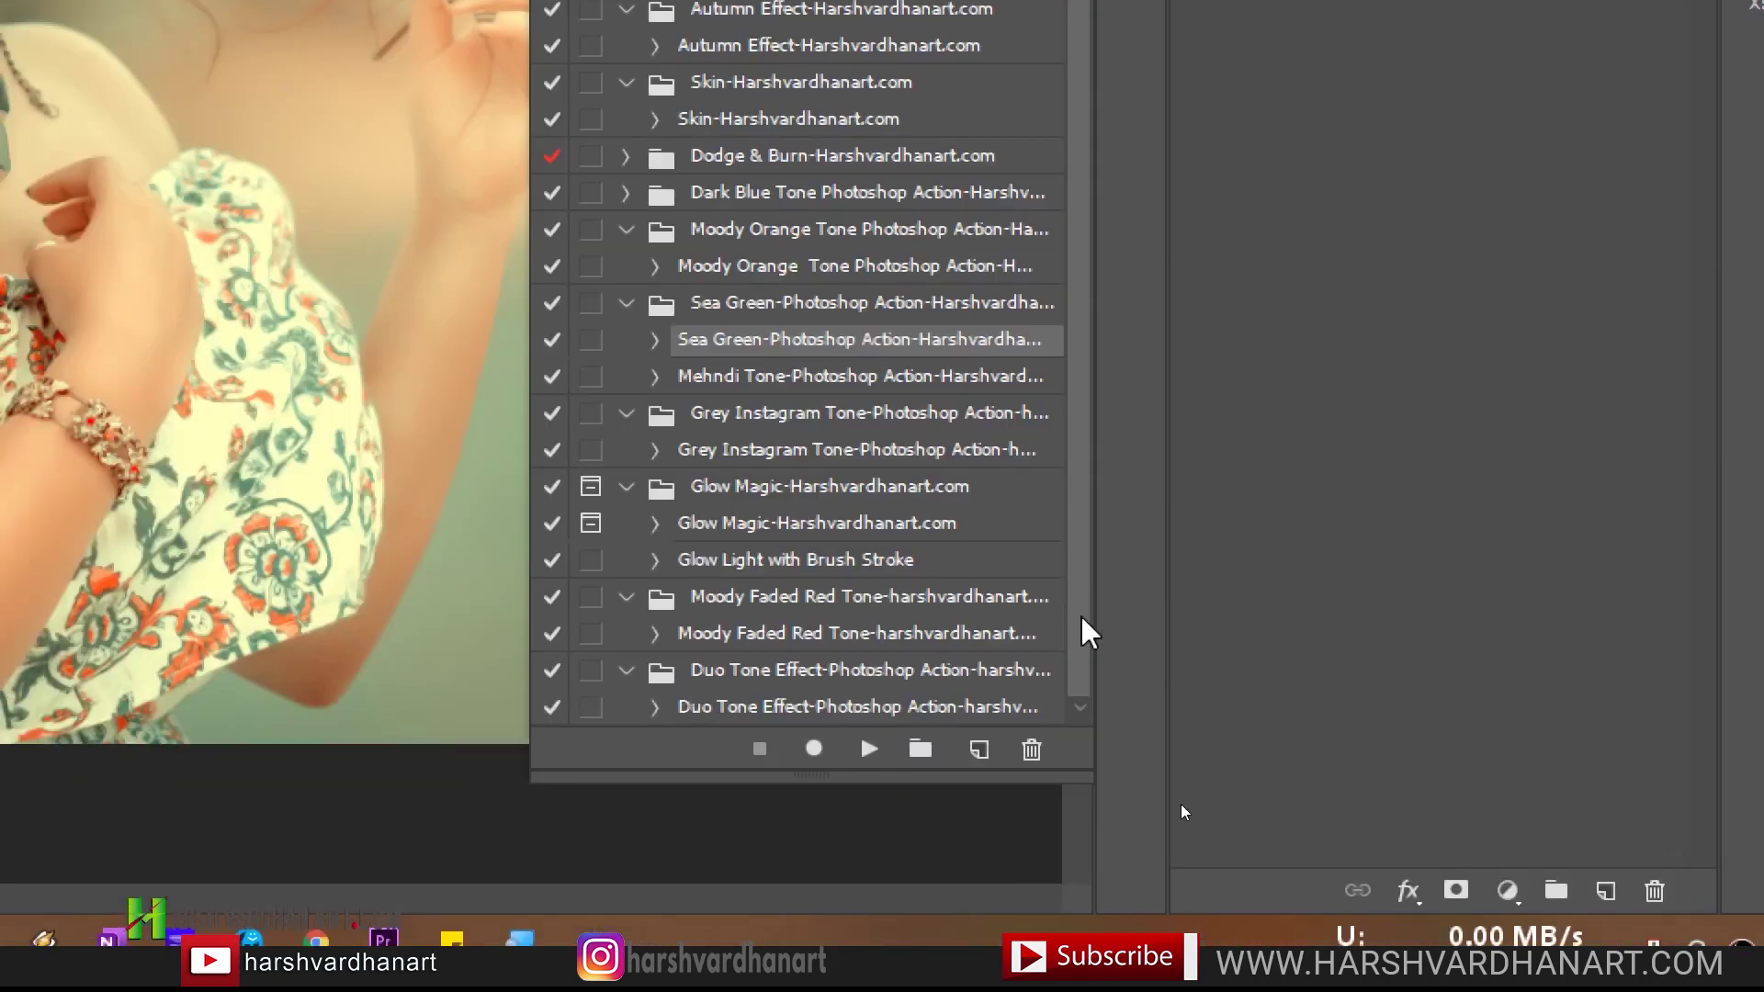
{"action": "left_click", "coordinate": [775, 304]}
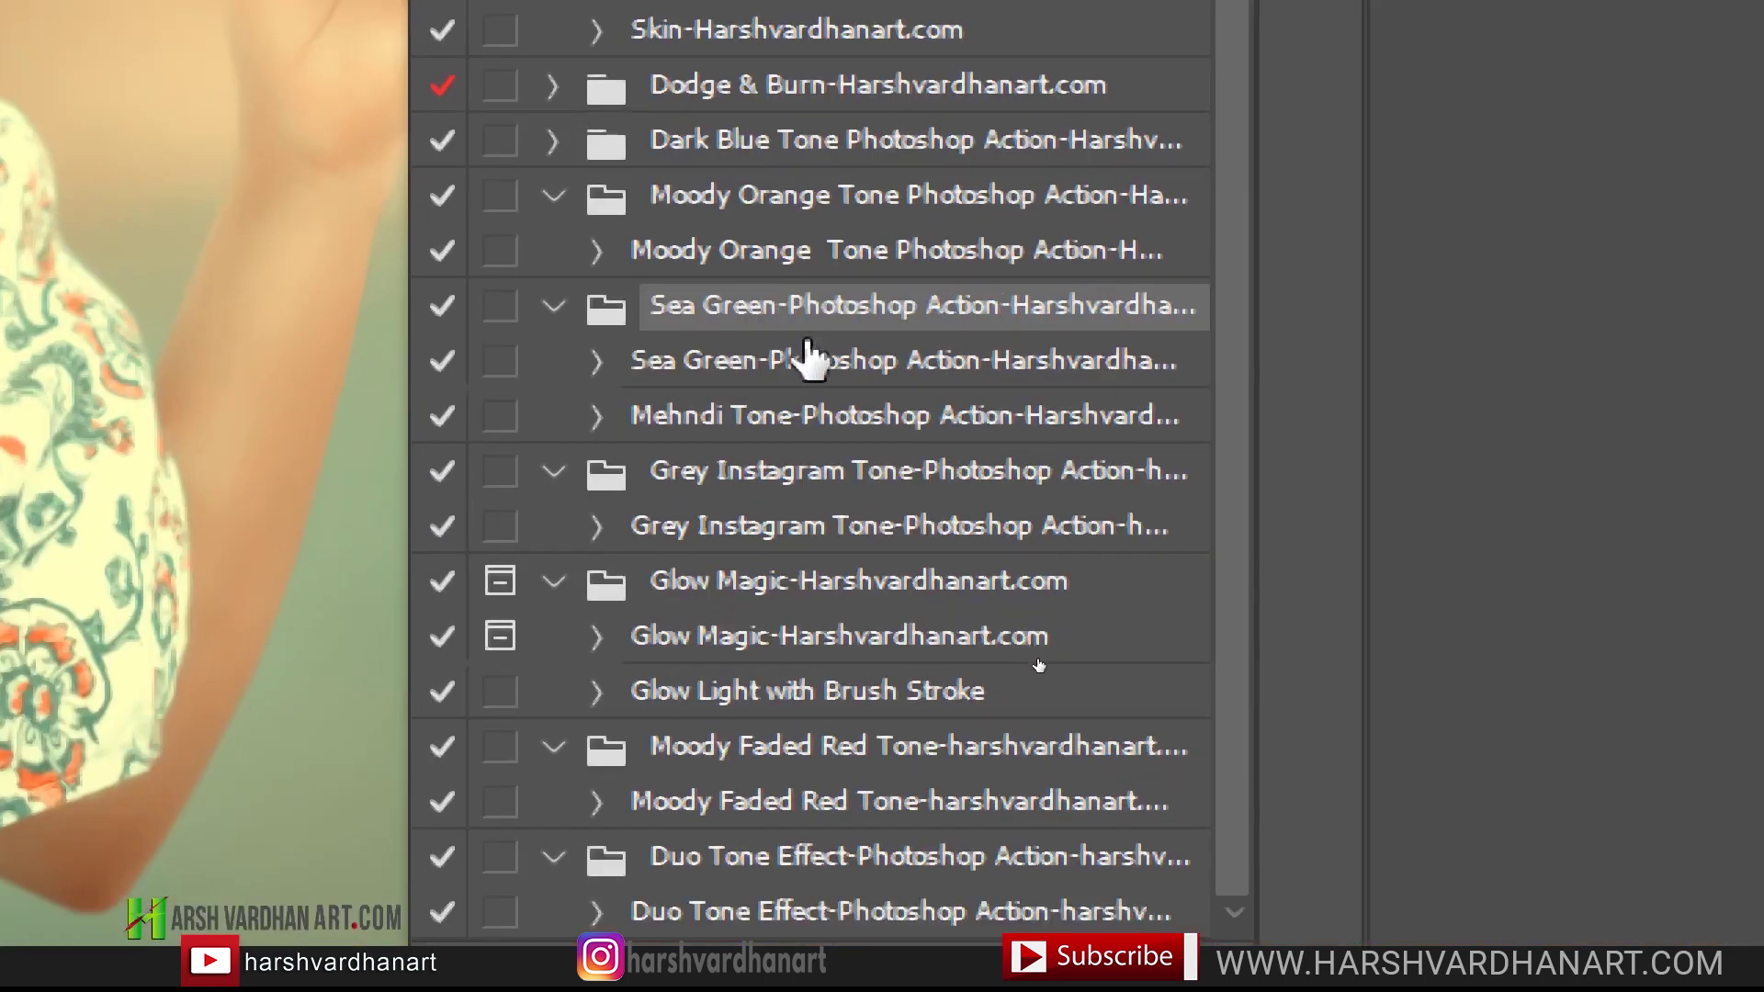
{"action": "left_click", "coordinate": [796, 363]}
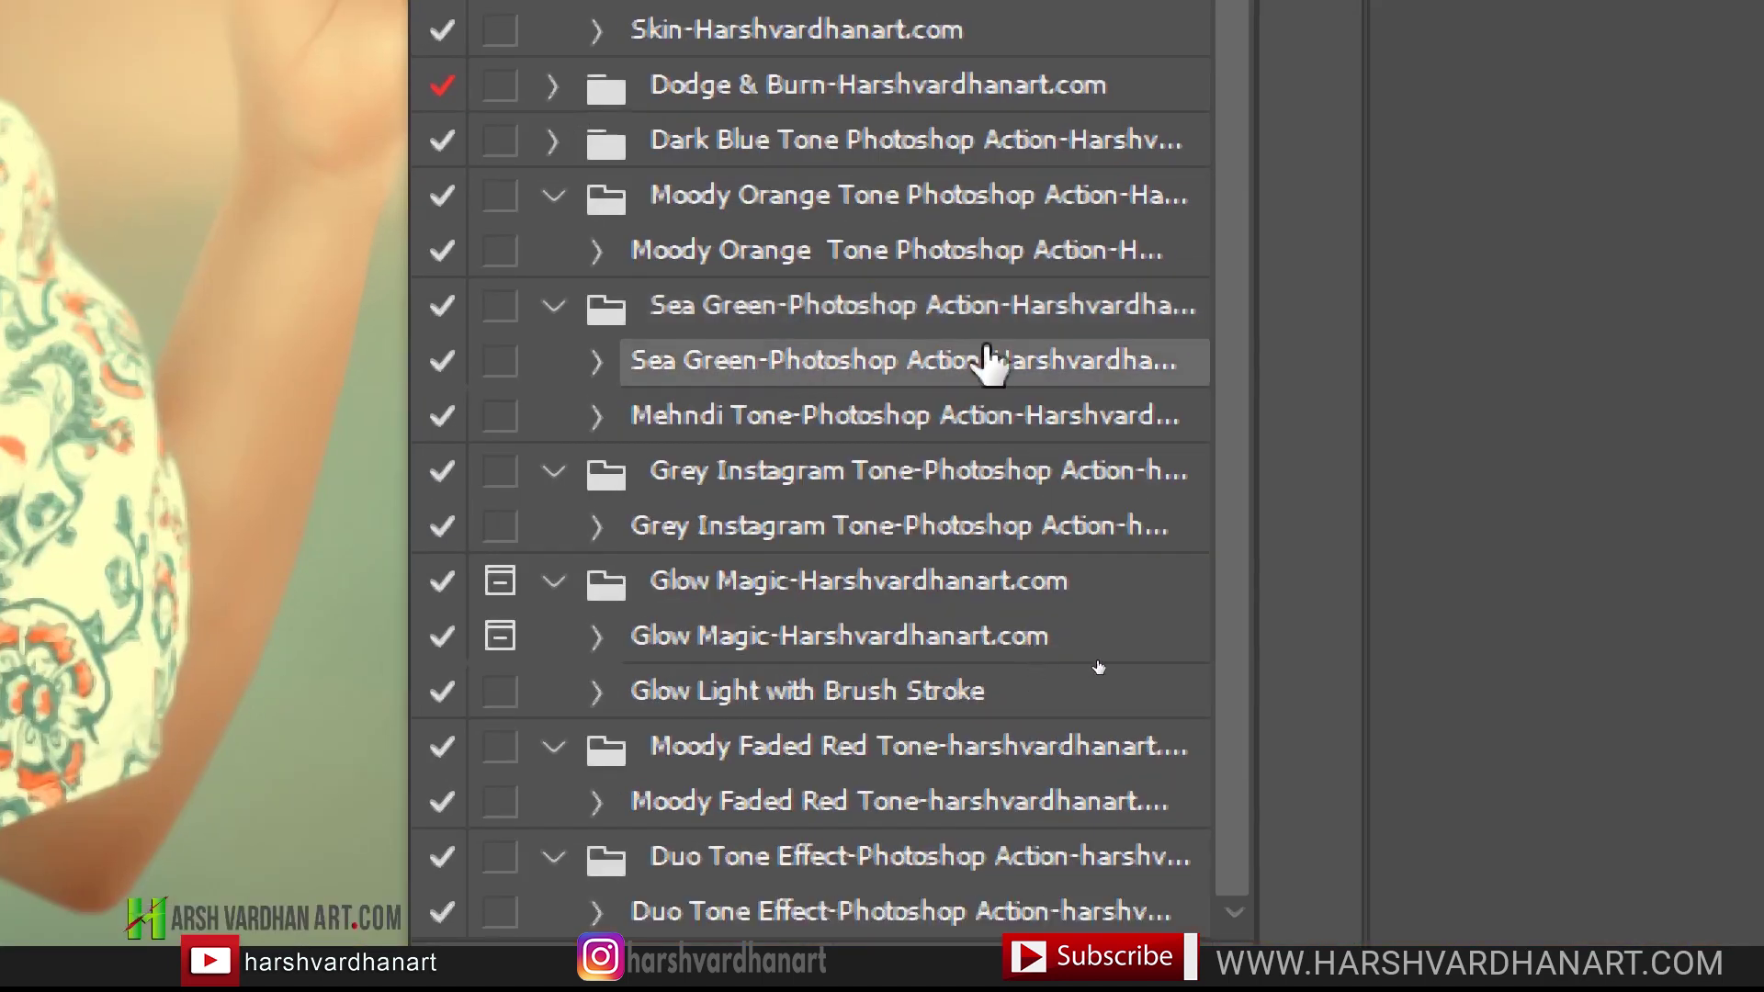
{"action": "left_click", "coordinate": [879, 418]}
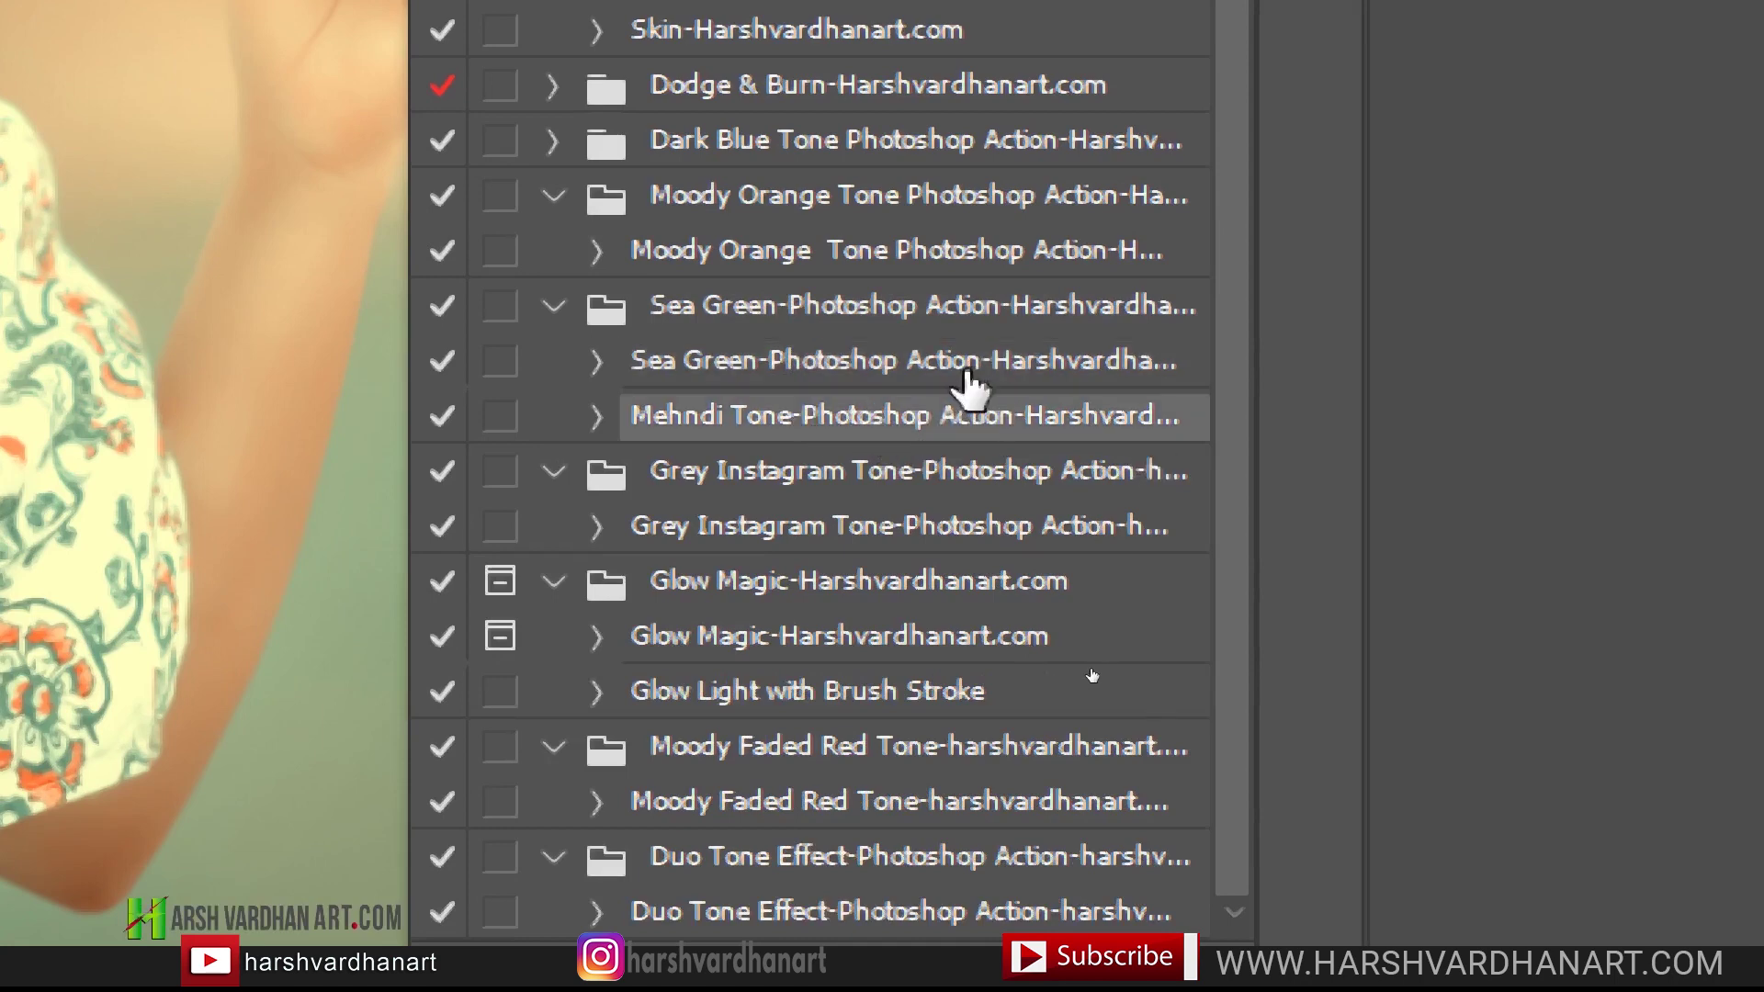
{"action": "left_click", "coordinate": [985, 360]}
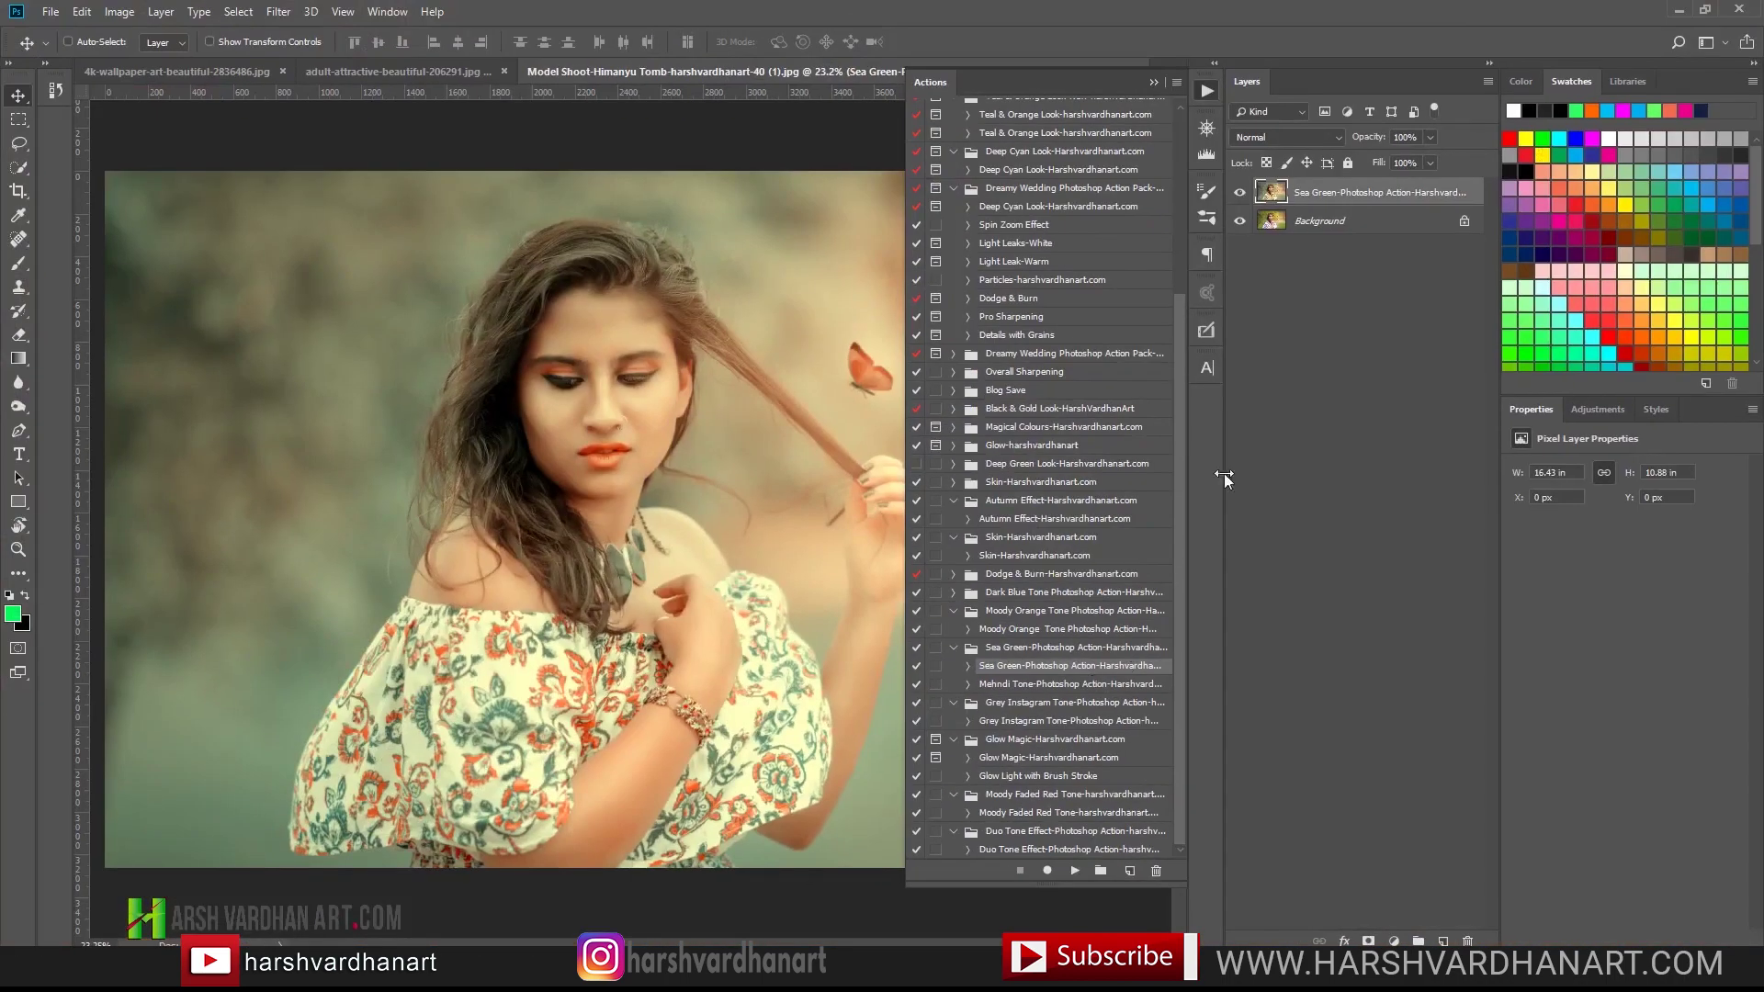
Step: Delete the Sea Green layer and replay the Sea Green action on the model shoot photo
{"action": "left_click_drag", "start_coordinate": [1272, 195], "coordinate": [1469, 941]}
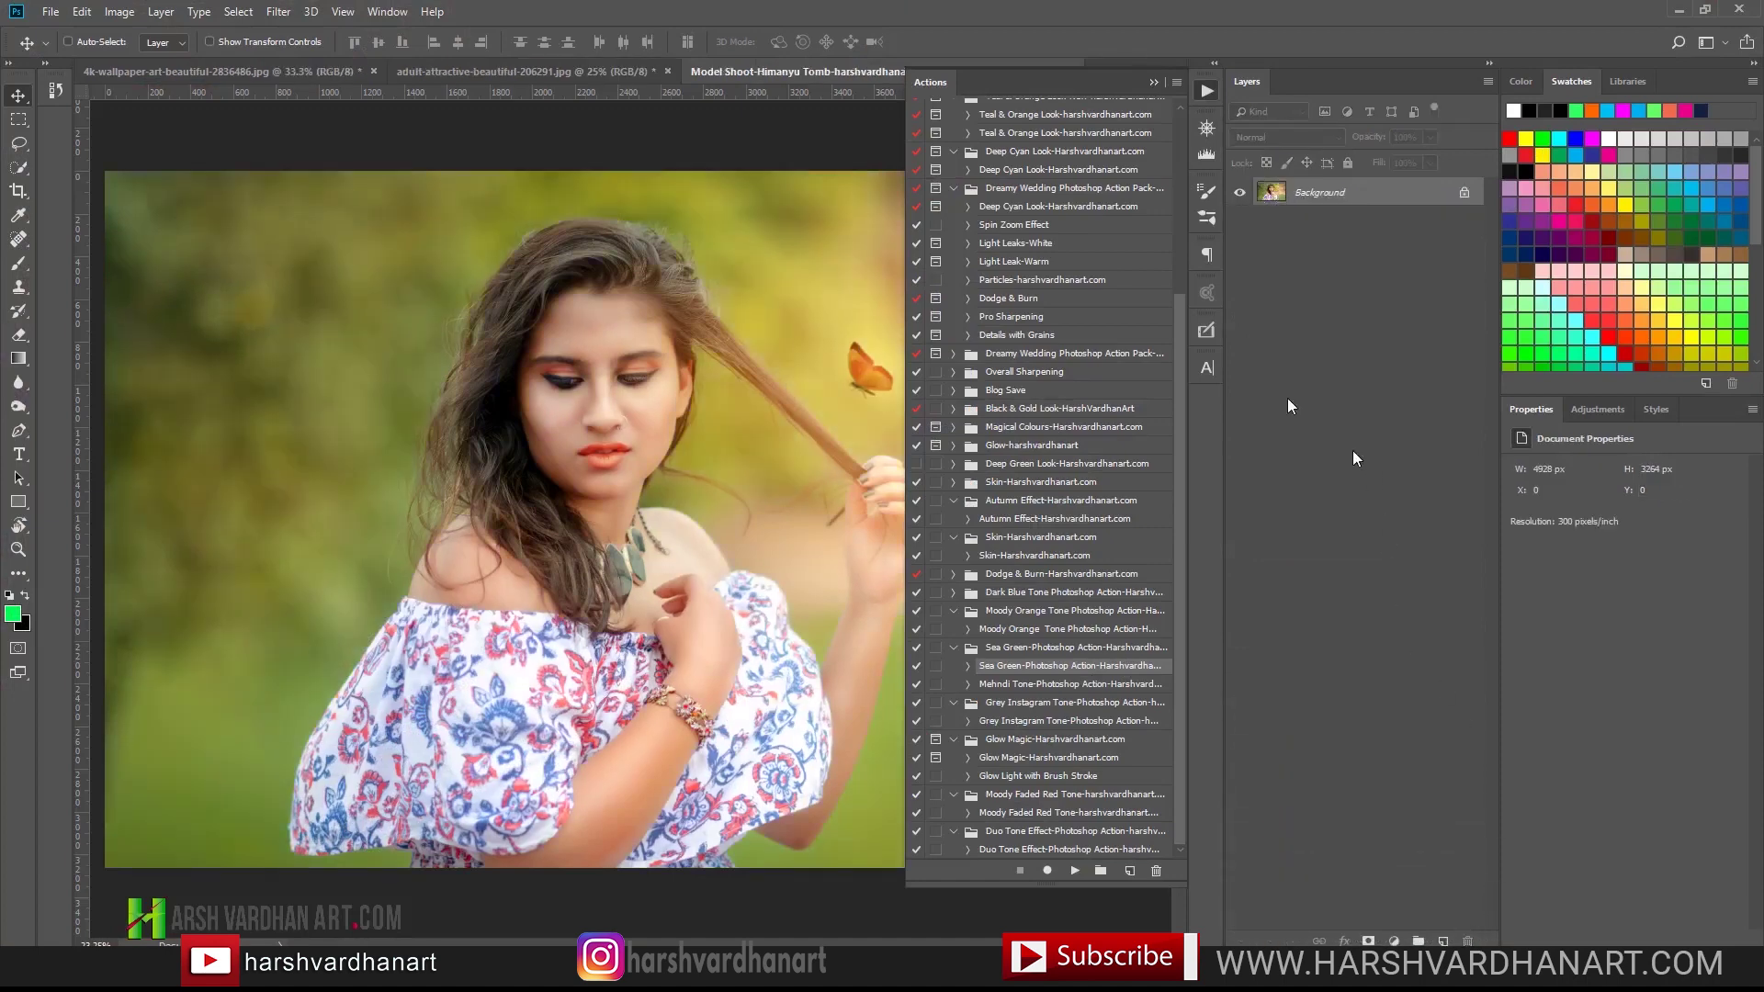
{"action": "left_click", "coordinate": [1213, 93]}
{"action": "left_click", "coordinate": [1209, 92]}
{"action": "left_click", "coordinate": [1073, 873]}
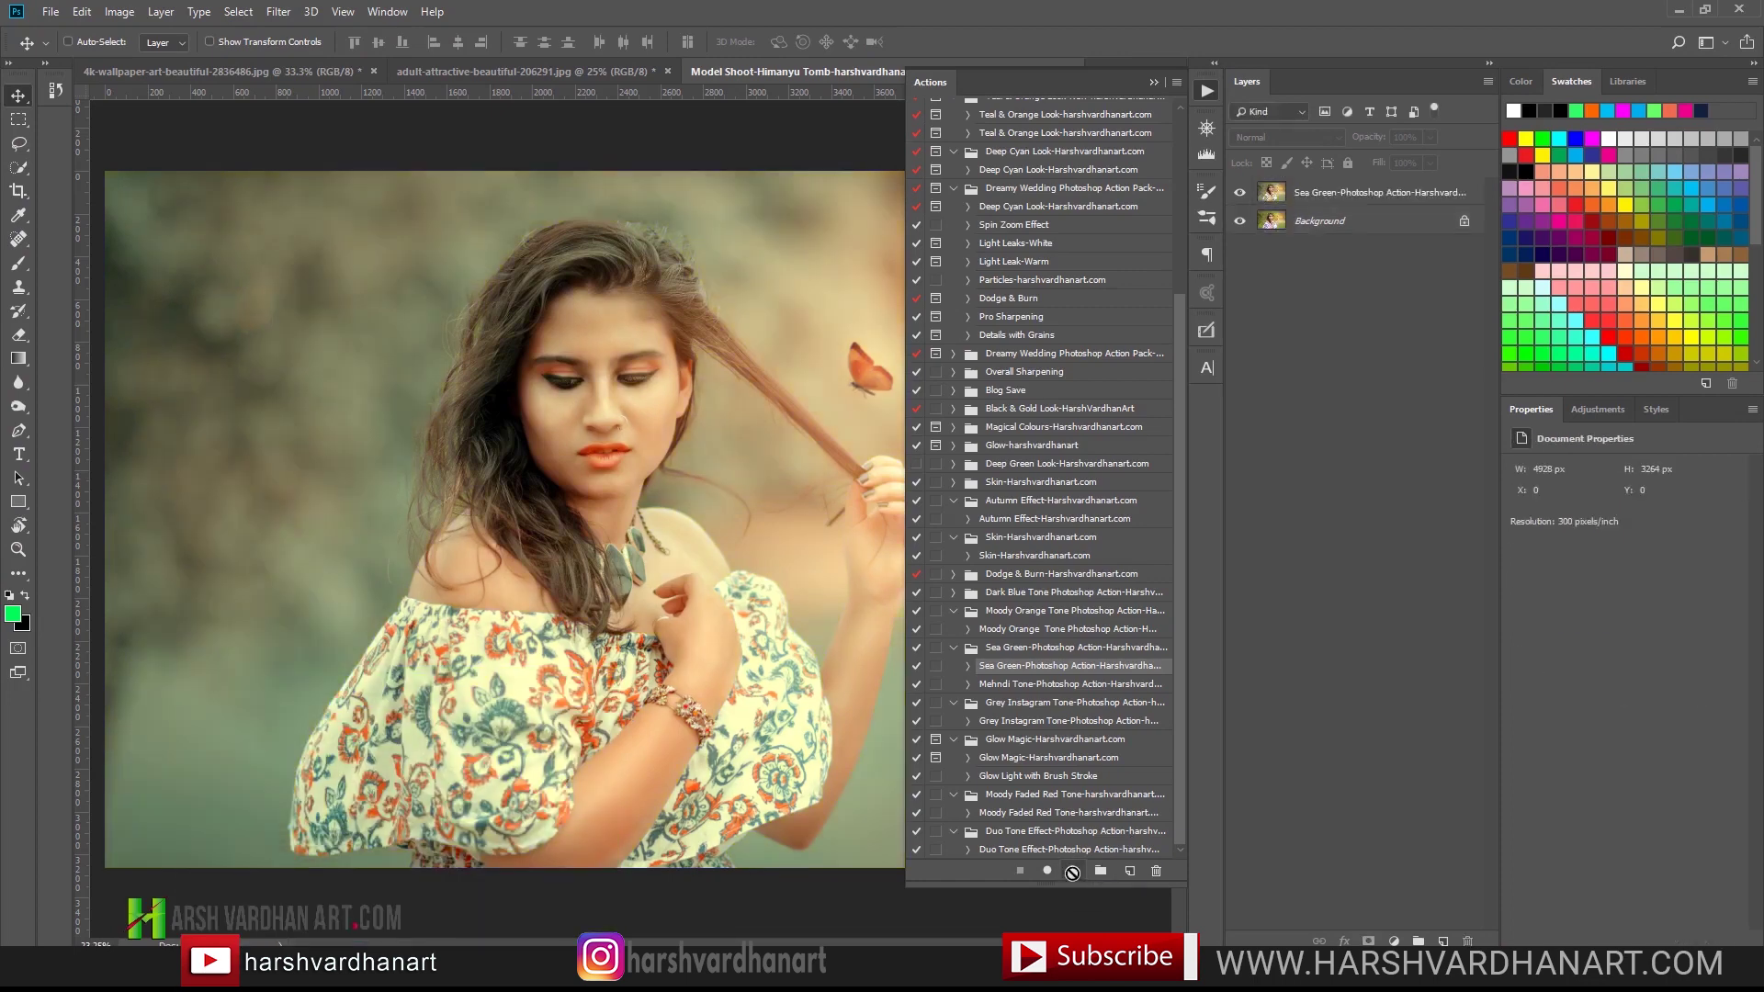
Step: Compare the Sea Green tone by toggling its layer, then switch to the bench photo
{"action": "left_click", "coordinate": [1207, 92]}
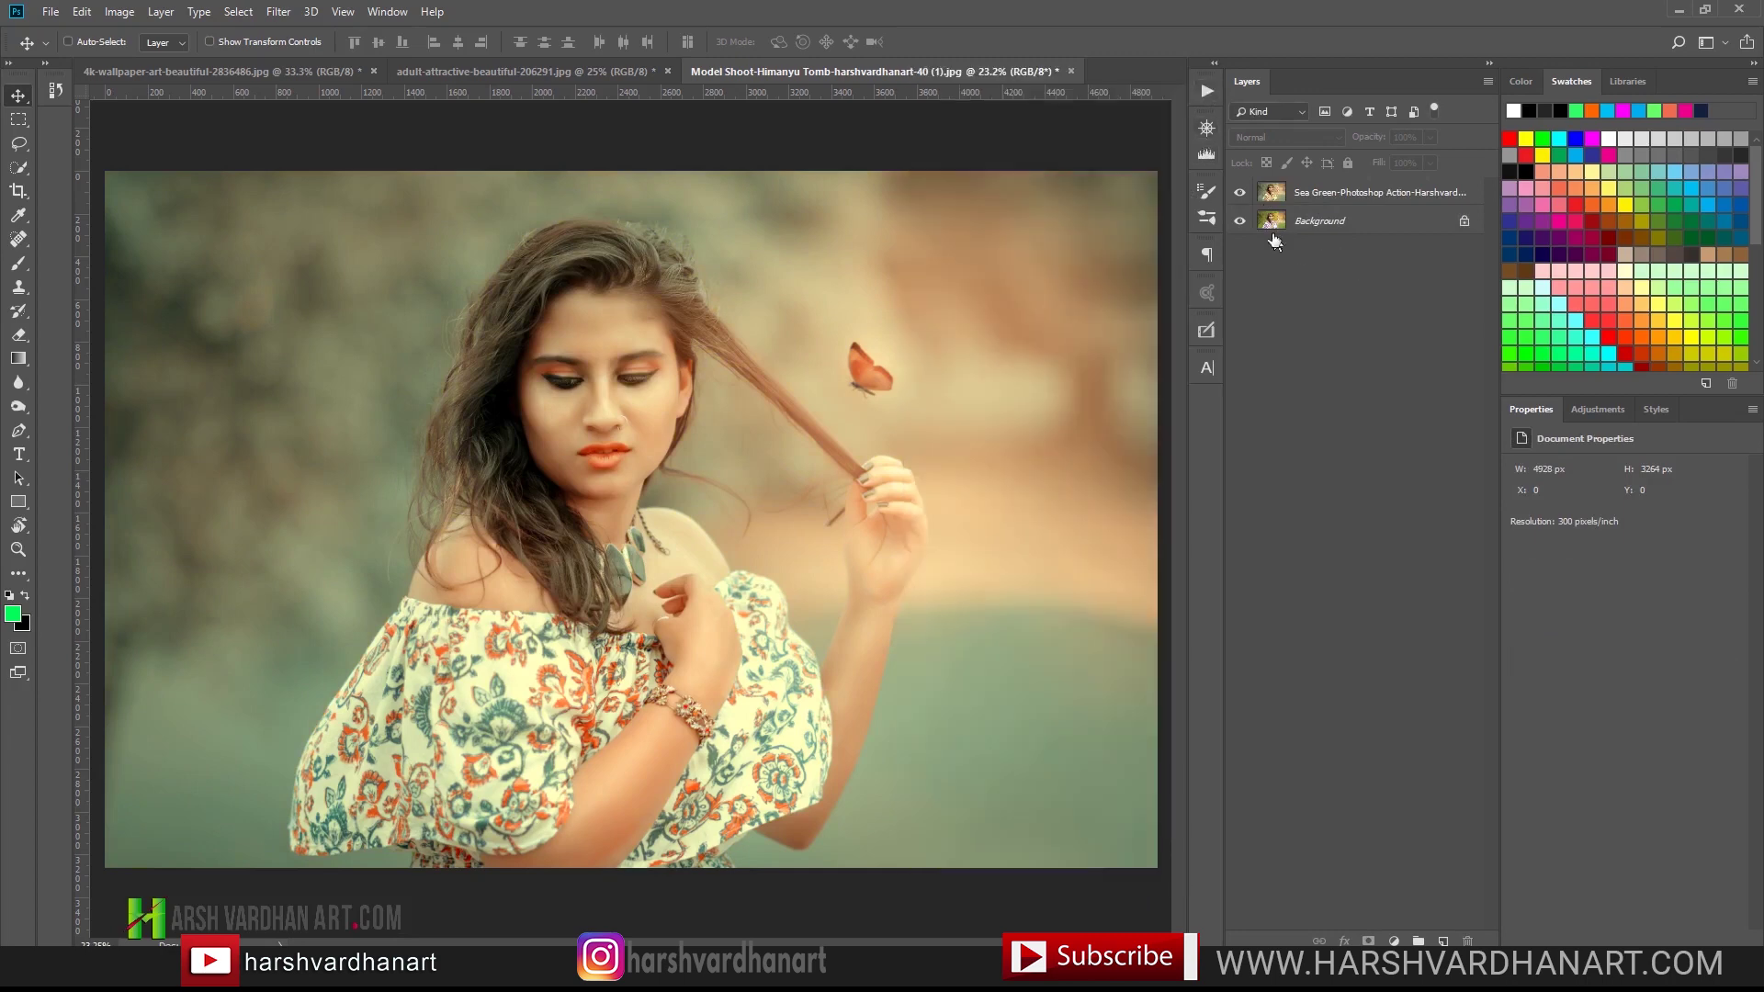
{"action": "left_click", "coordinate": [1240, 194]}
{"action": "left_click", "coordinate": [1241, 194]}
{"action": "left_click", "coordinate": [568, 70]}
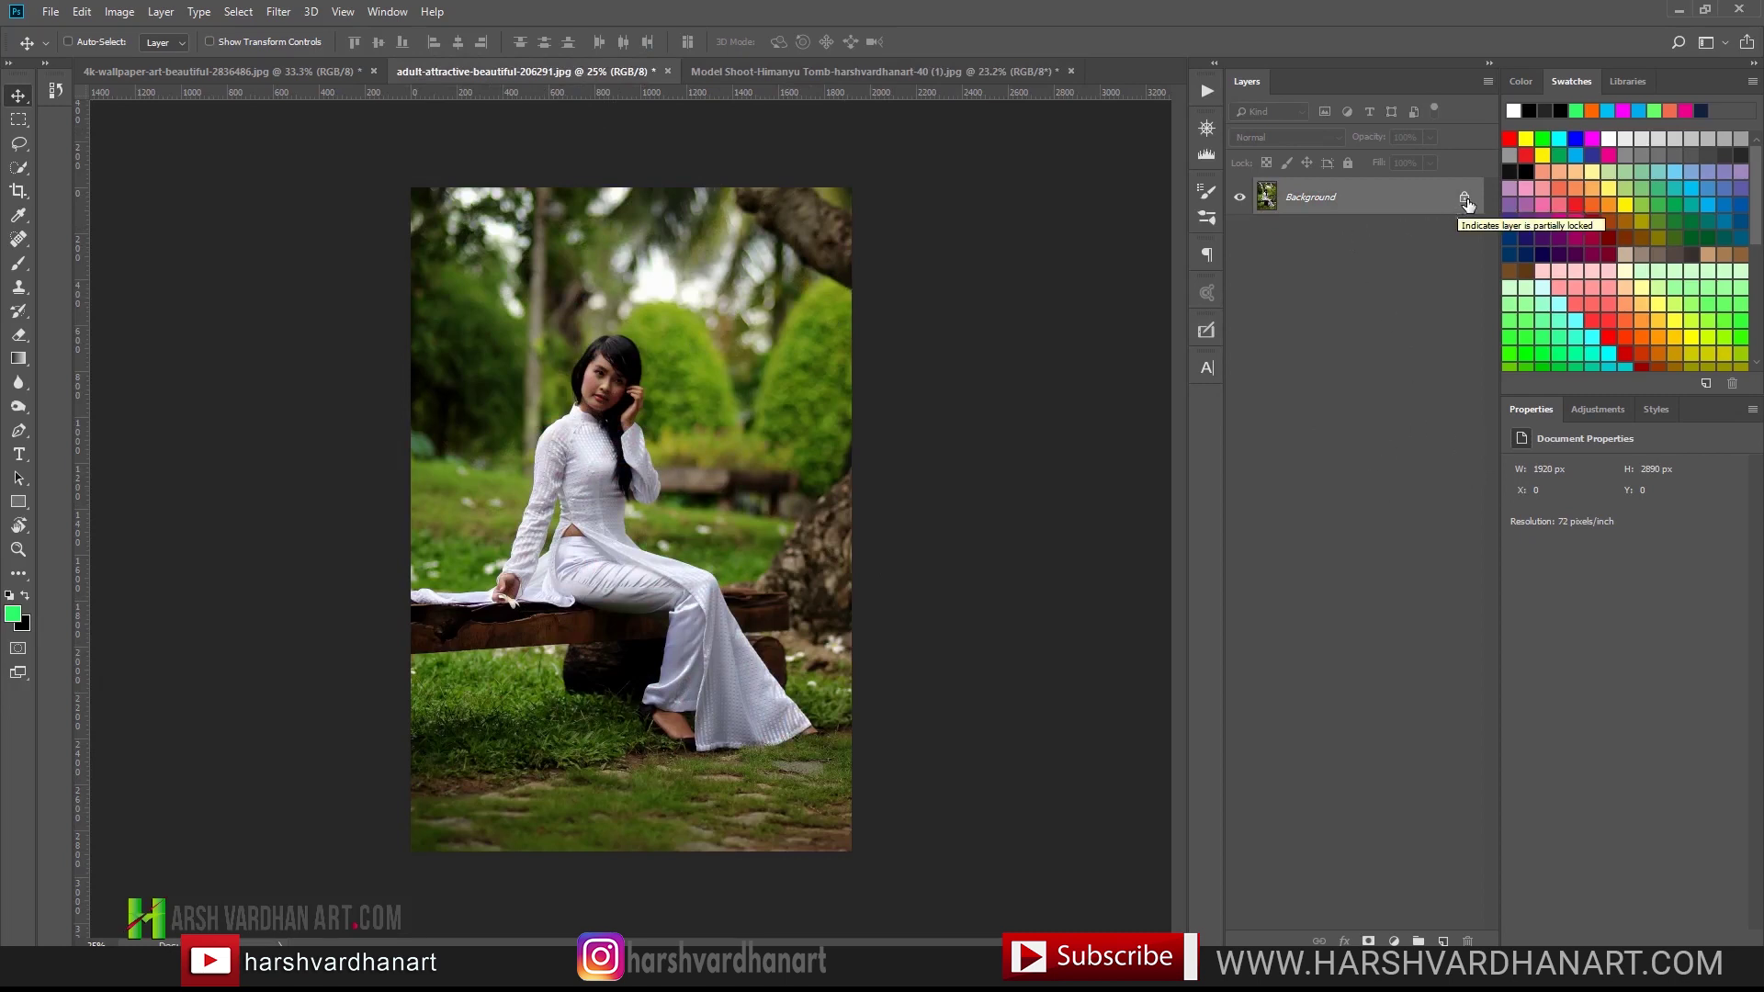
Step: Duplicate Background to Layer 1 and brighten it in Camera Raw: Exposure +1.20, Highlights -73, Whites +22
{"action": "left_click_drag", "start_coordinate": [1454, 203], "coordinate": [1461, 199]}
{"action": "key", "text": "ctrl+j"}
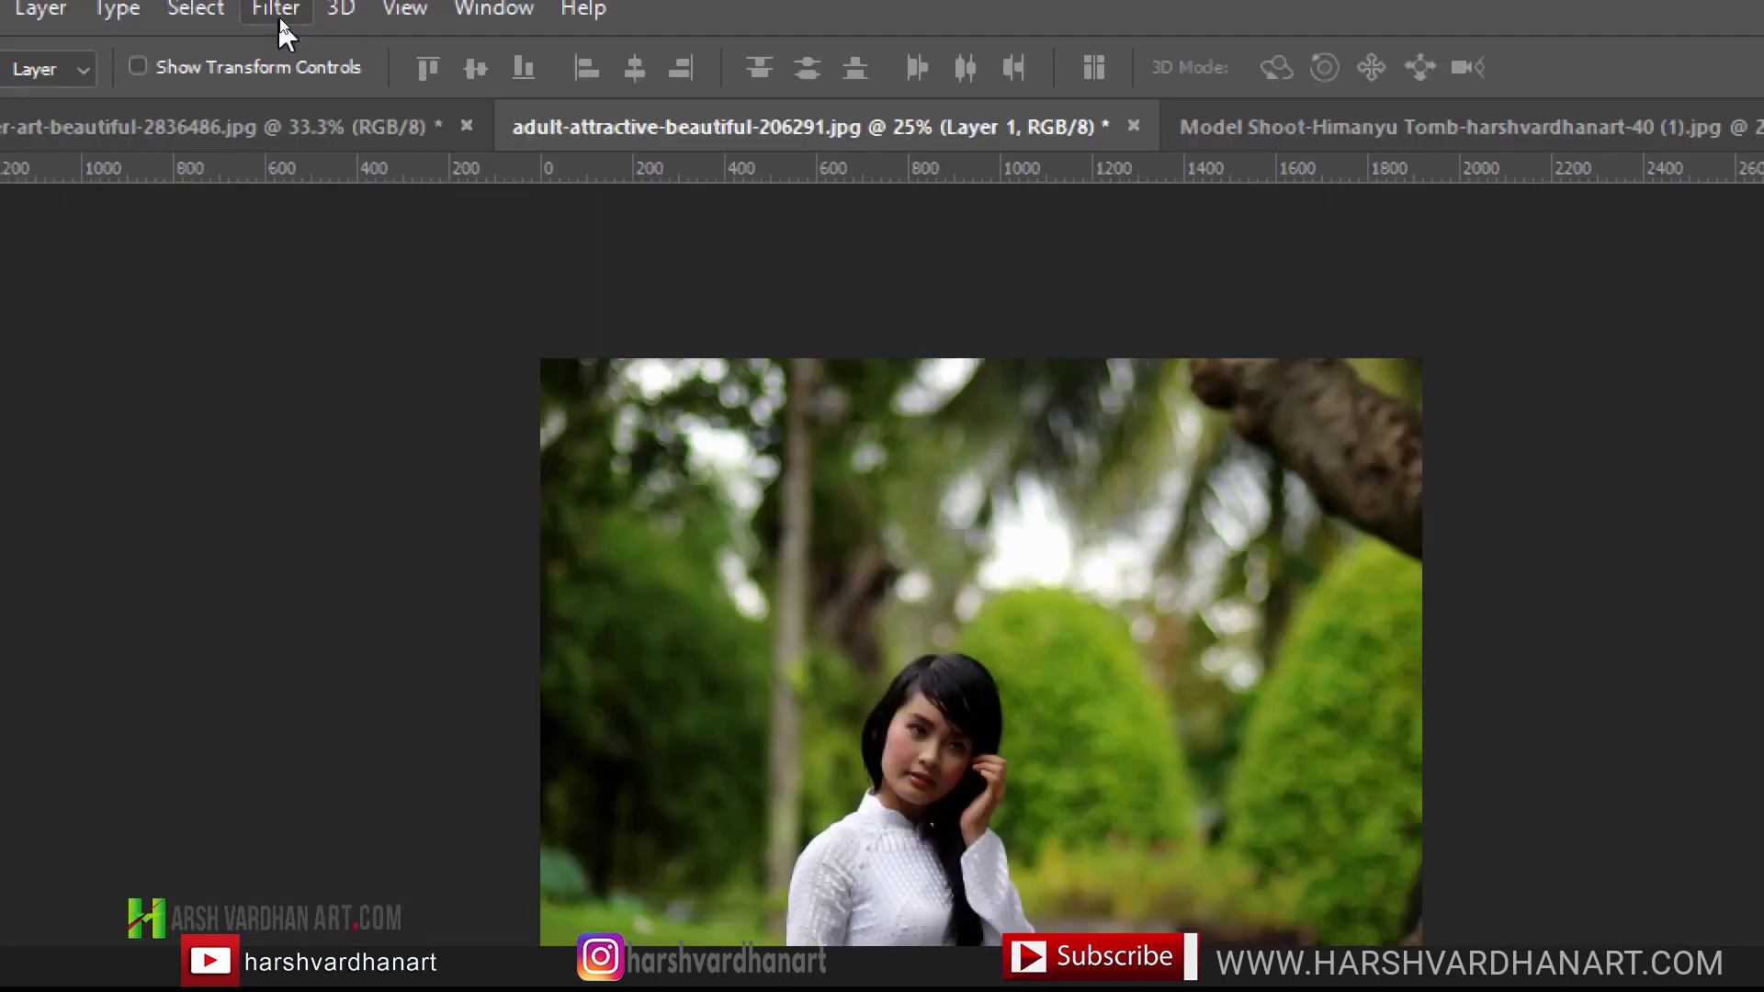
{"action": "left_click", "coordinate": [278, 11]}
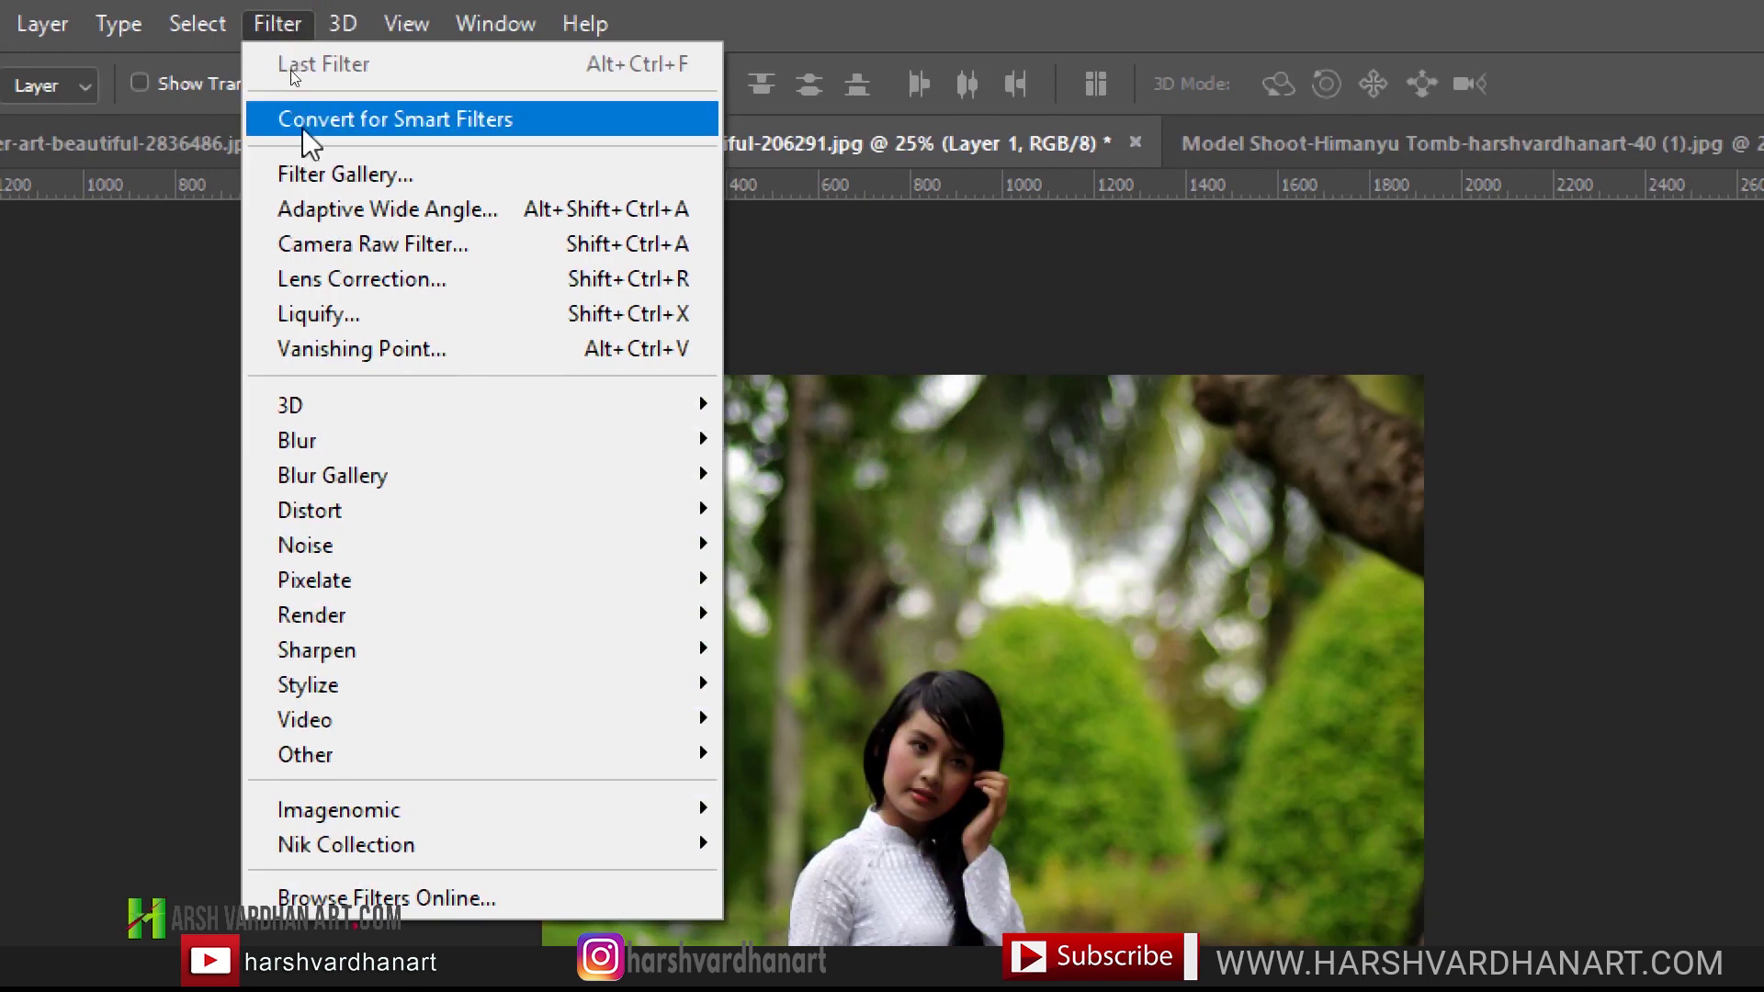
{"action": "left_click", "coordinate": [379, 247]}
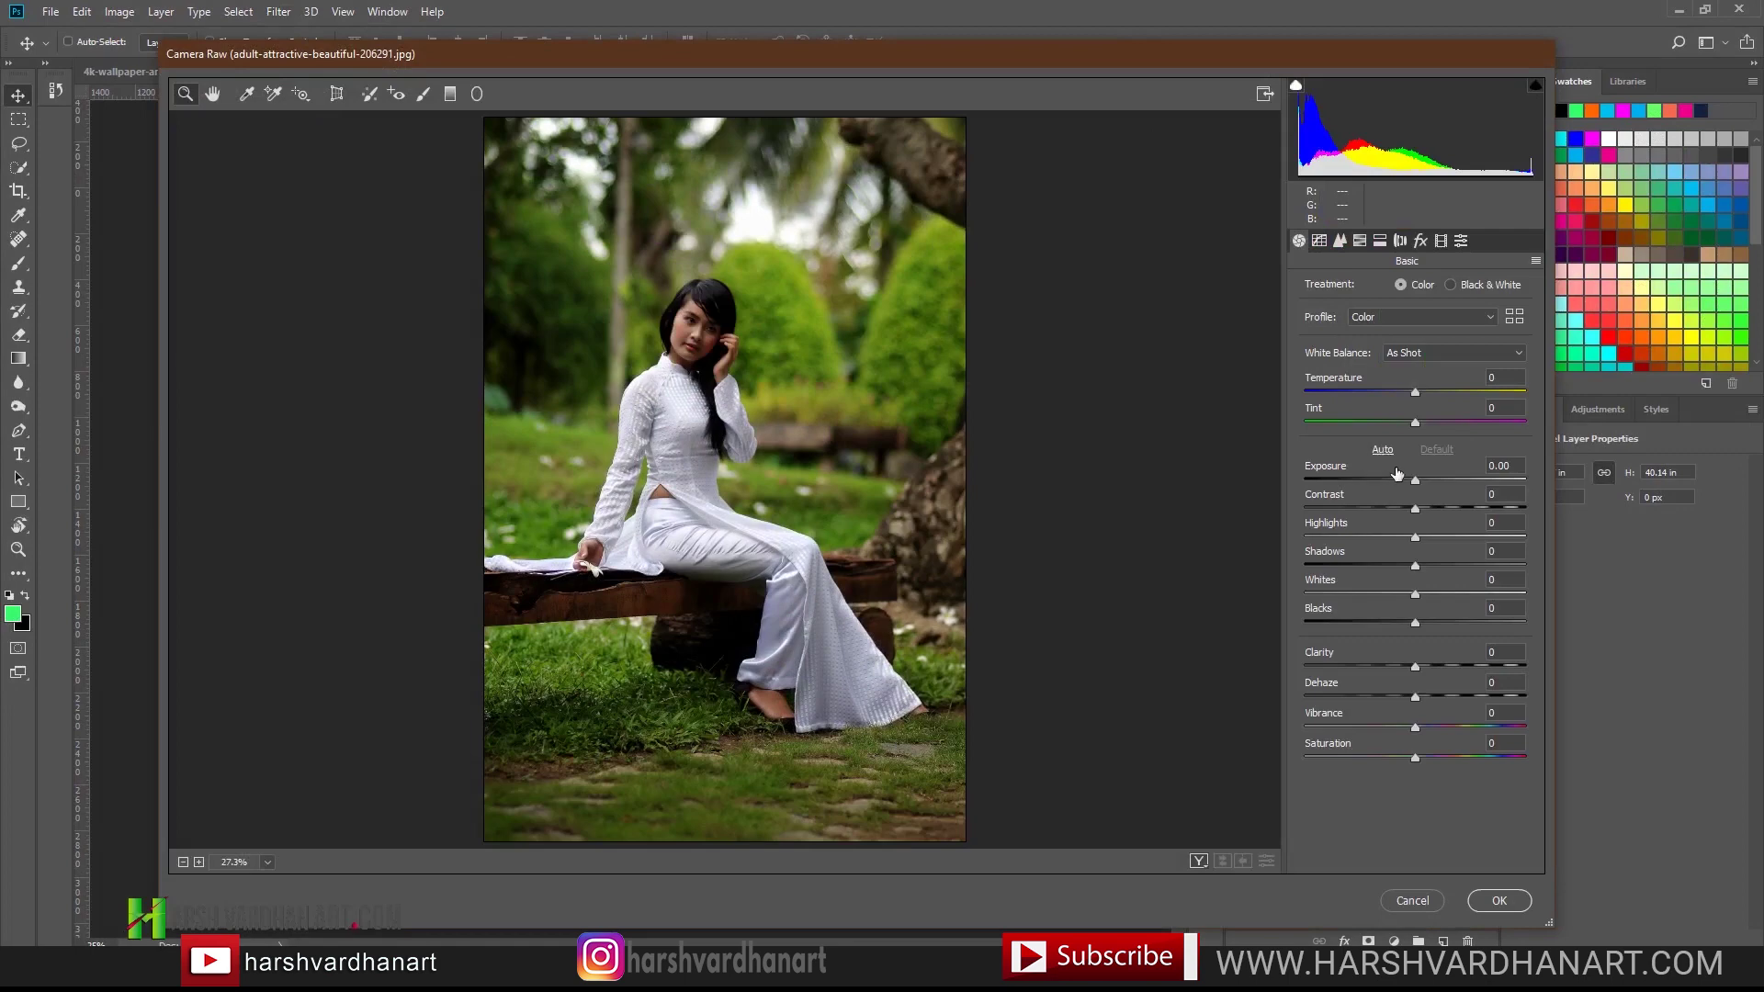
{"action": "left_click", "coordinate": [1384, 452]}
{"action": "left_click_drag", "start_coordinate": [1426, 482], "coordinate": [1435, 482]}
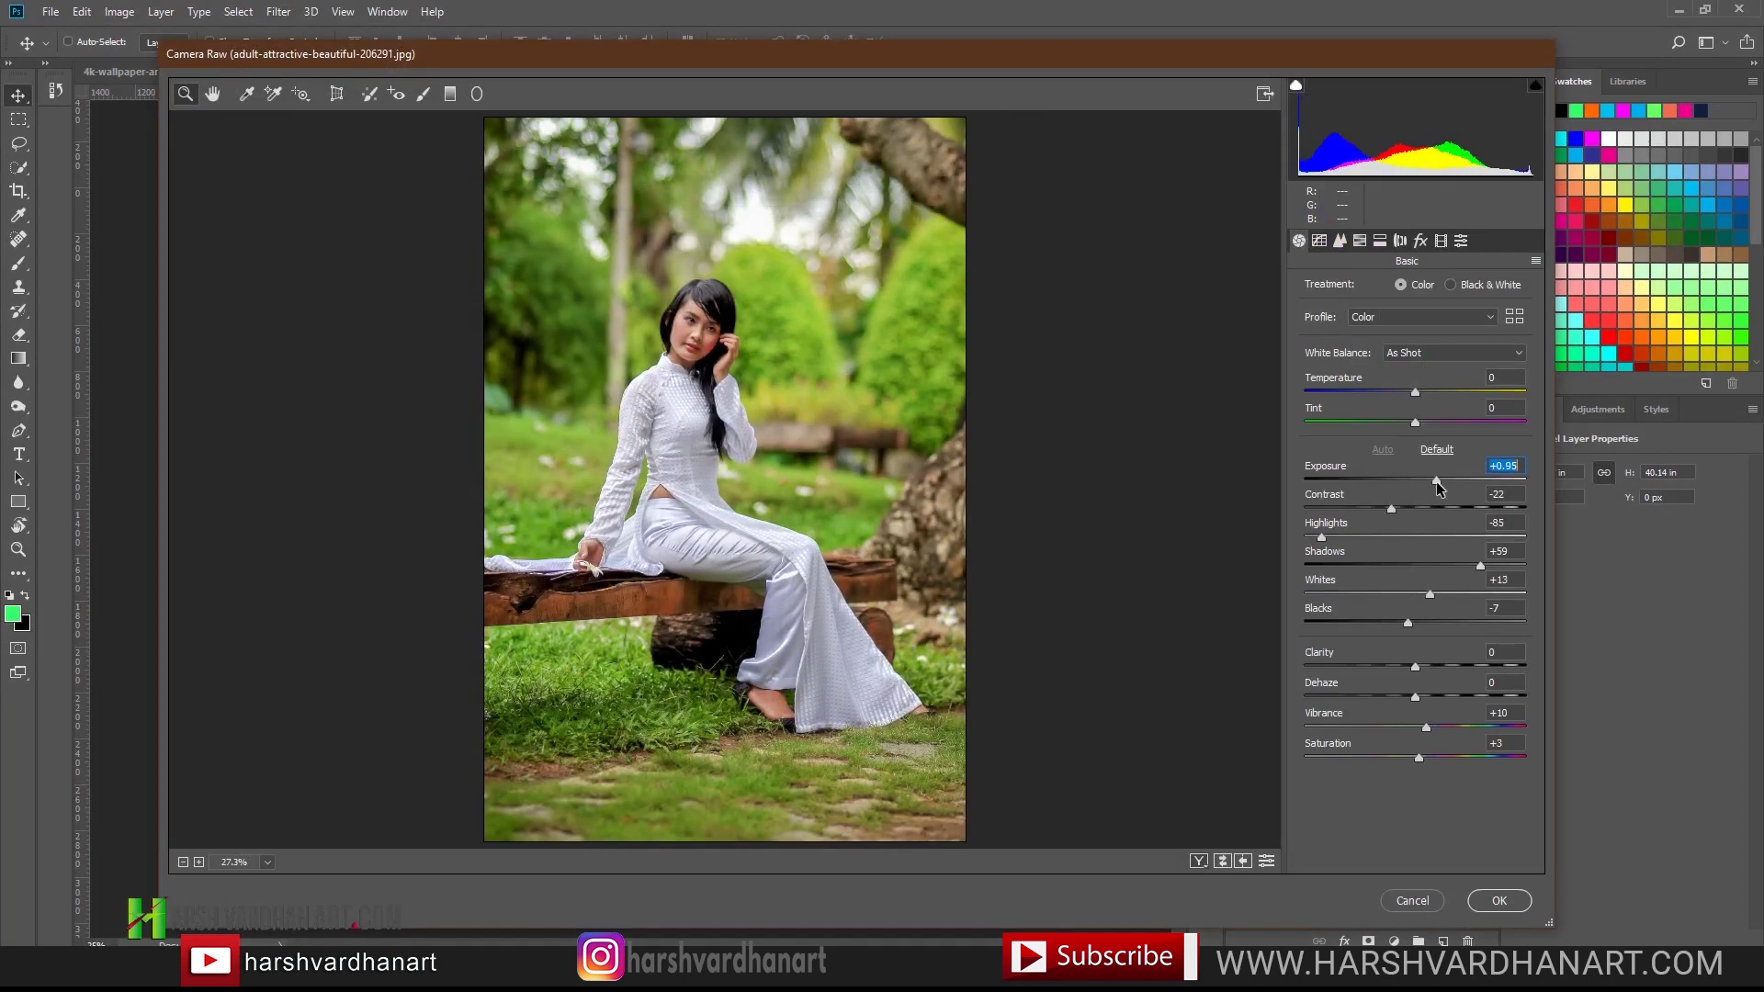
{"action": "left_click_drag", "start_coordinate": [1323, 539], "coordinate": [1337, 538]}
{"action": "left_click_drag", "start_coordinate": [1416, 593], "coordinate": [1439, 594]}
{"action": "left_click_drag", "start_coordinate": [1439, 483], "coordinate": [1443, 480]}
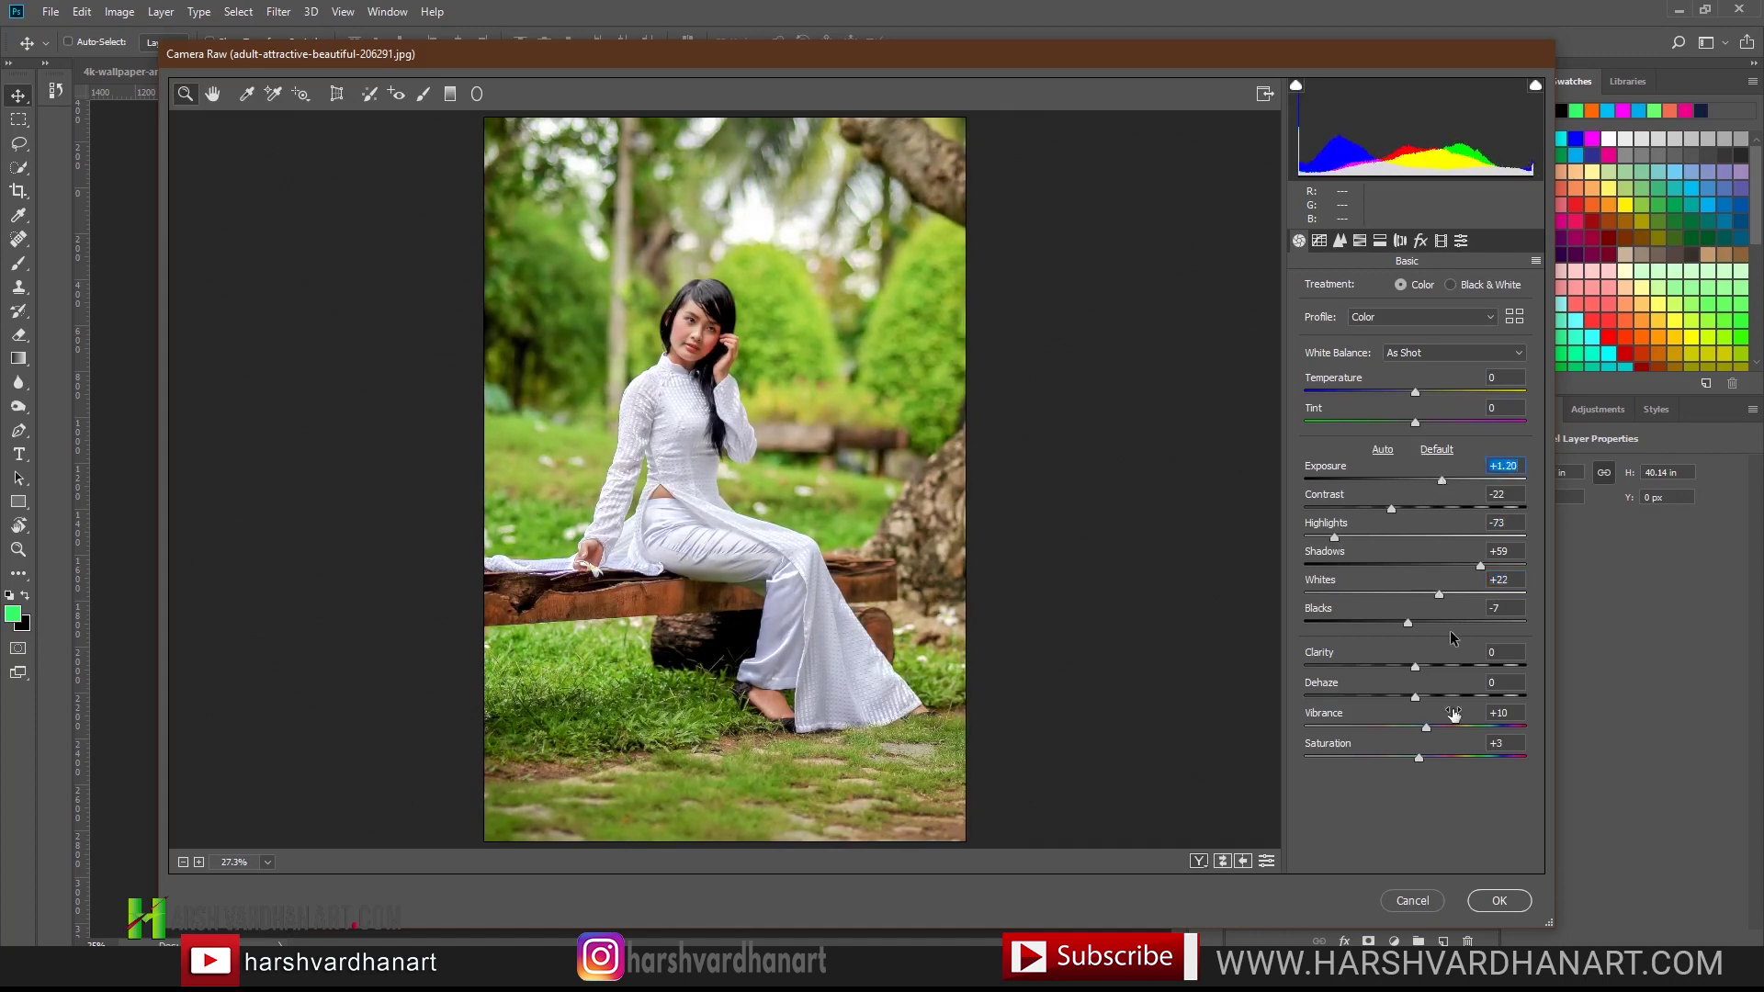
{"action": "left_click", "coordinate": [1499, 901]}
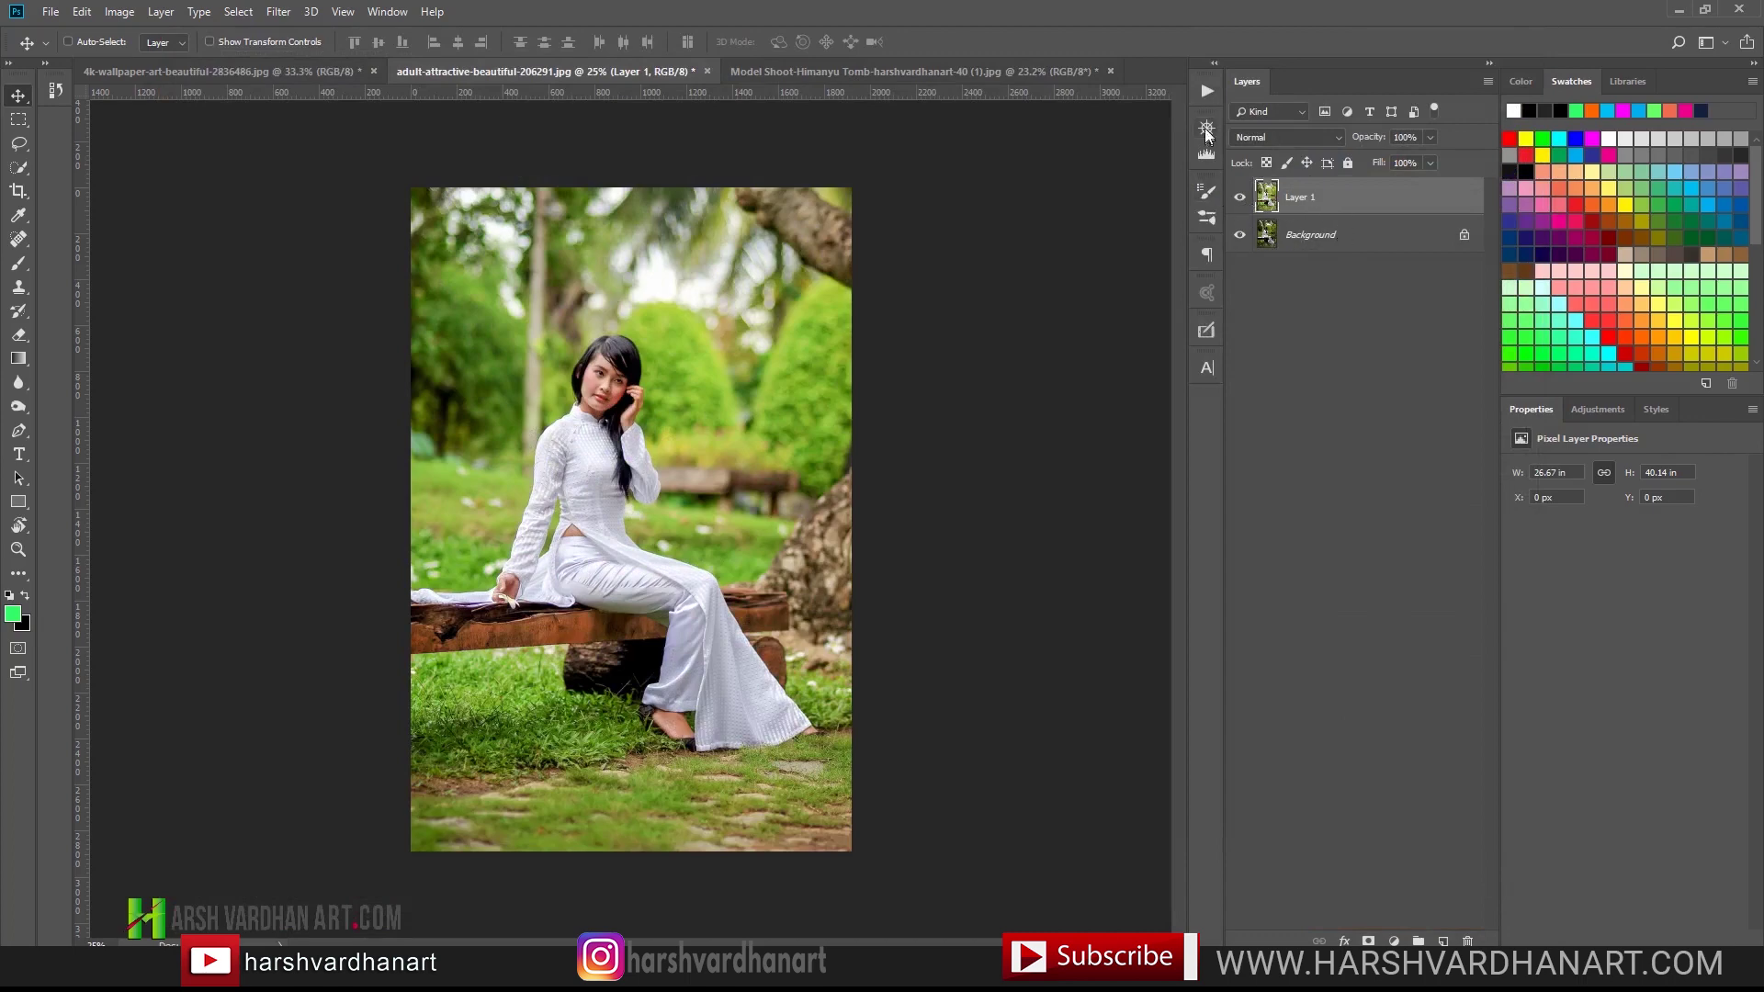
Step: Apply the Sea Green action to the bench photo, compare it, then switch to the 4k-wallpaper portrait
{"action": "left_click", "coordinate": [1209, 89]}
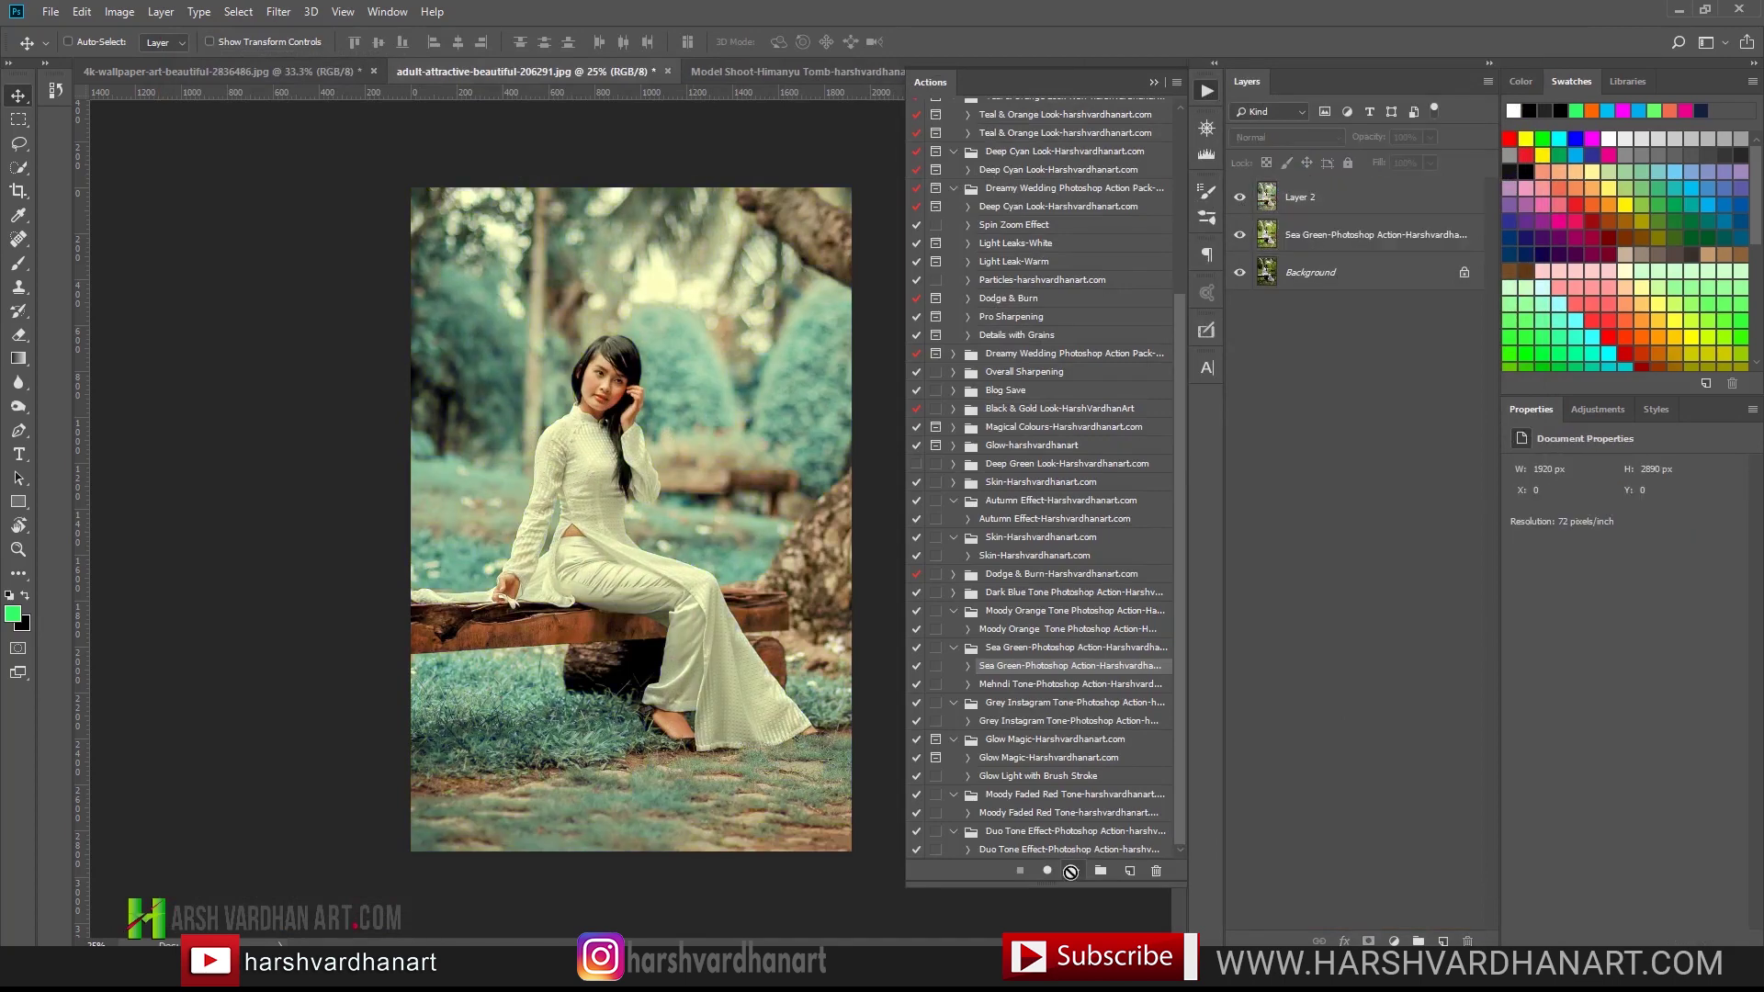
{"action": "left_click", "coordinate": [1207, 89]}
{"action": "left_click", "coordinate": [1241, 196]}
{"action": "left_click", "coordinate": [1240, 196]}
{"action": "left_click", "coordinate": [1268, 201]}
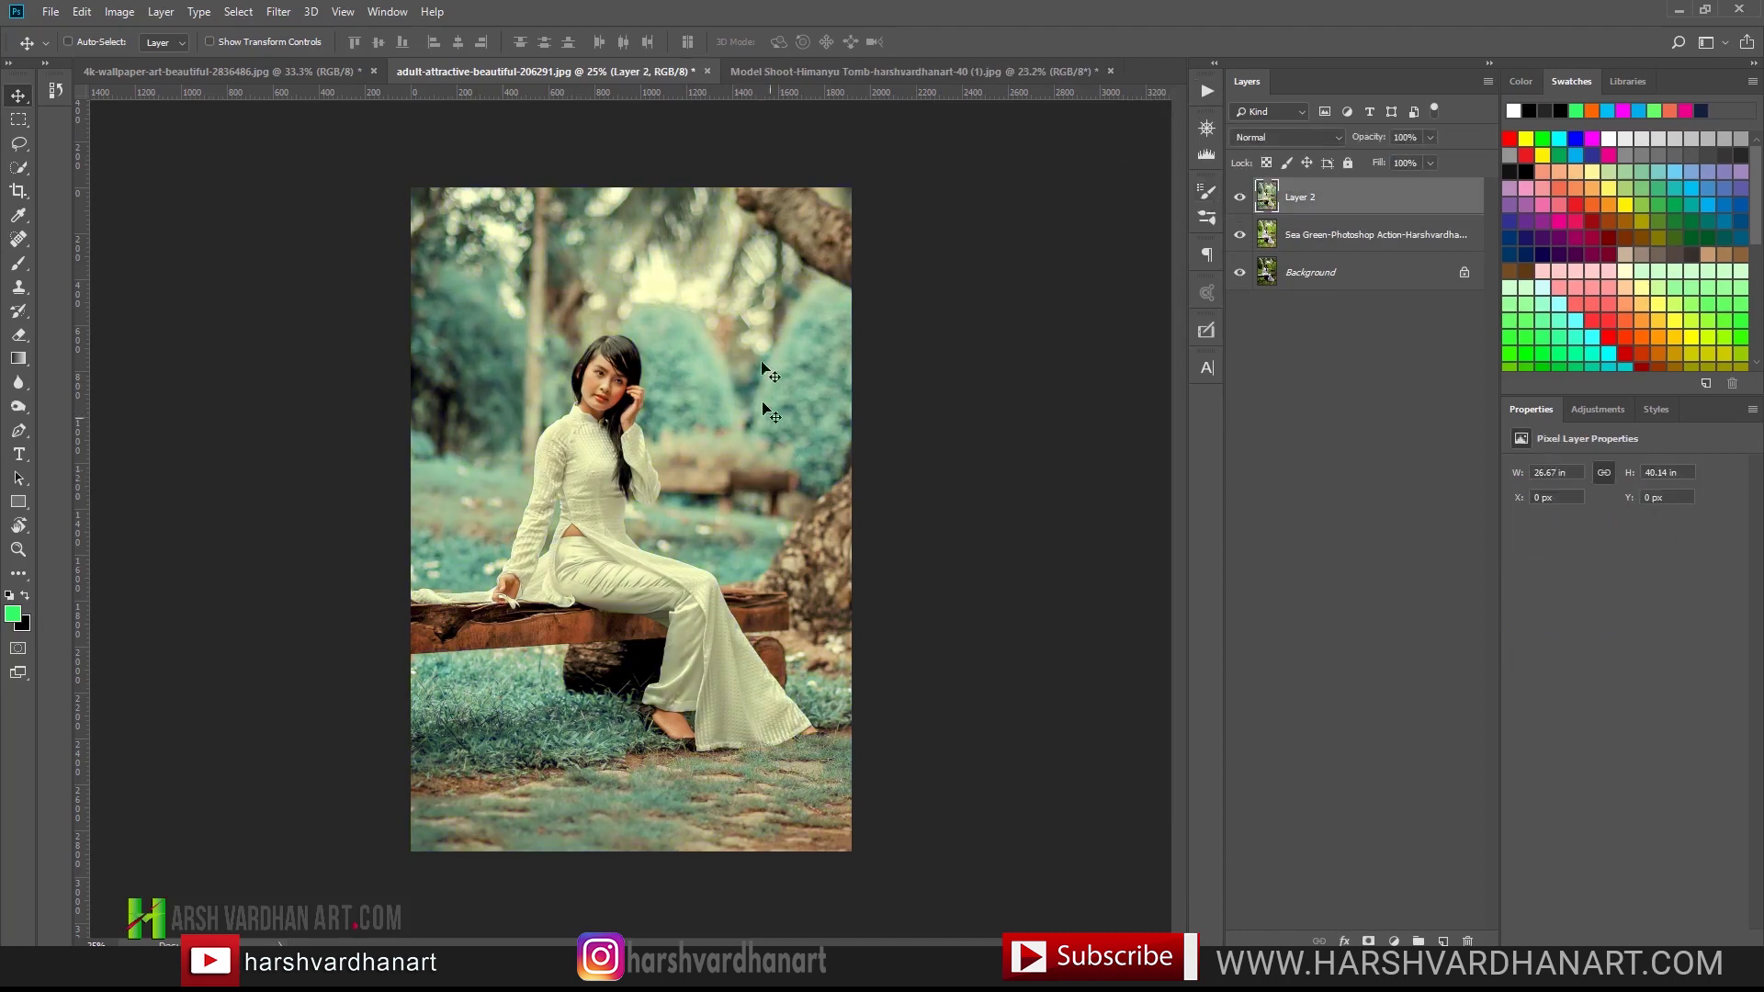
{"action": "left_click", "coordinate": [267, 72]}
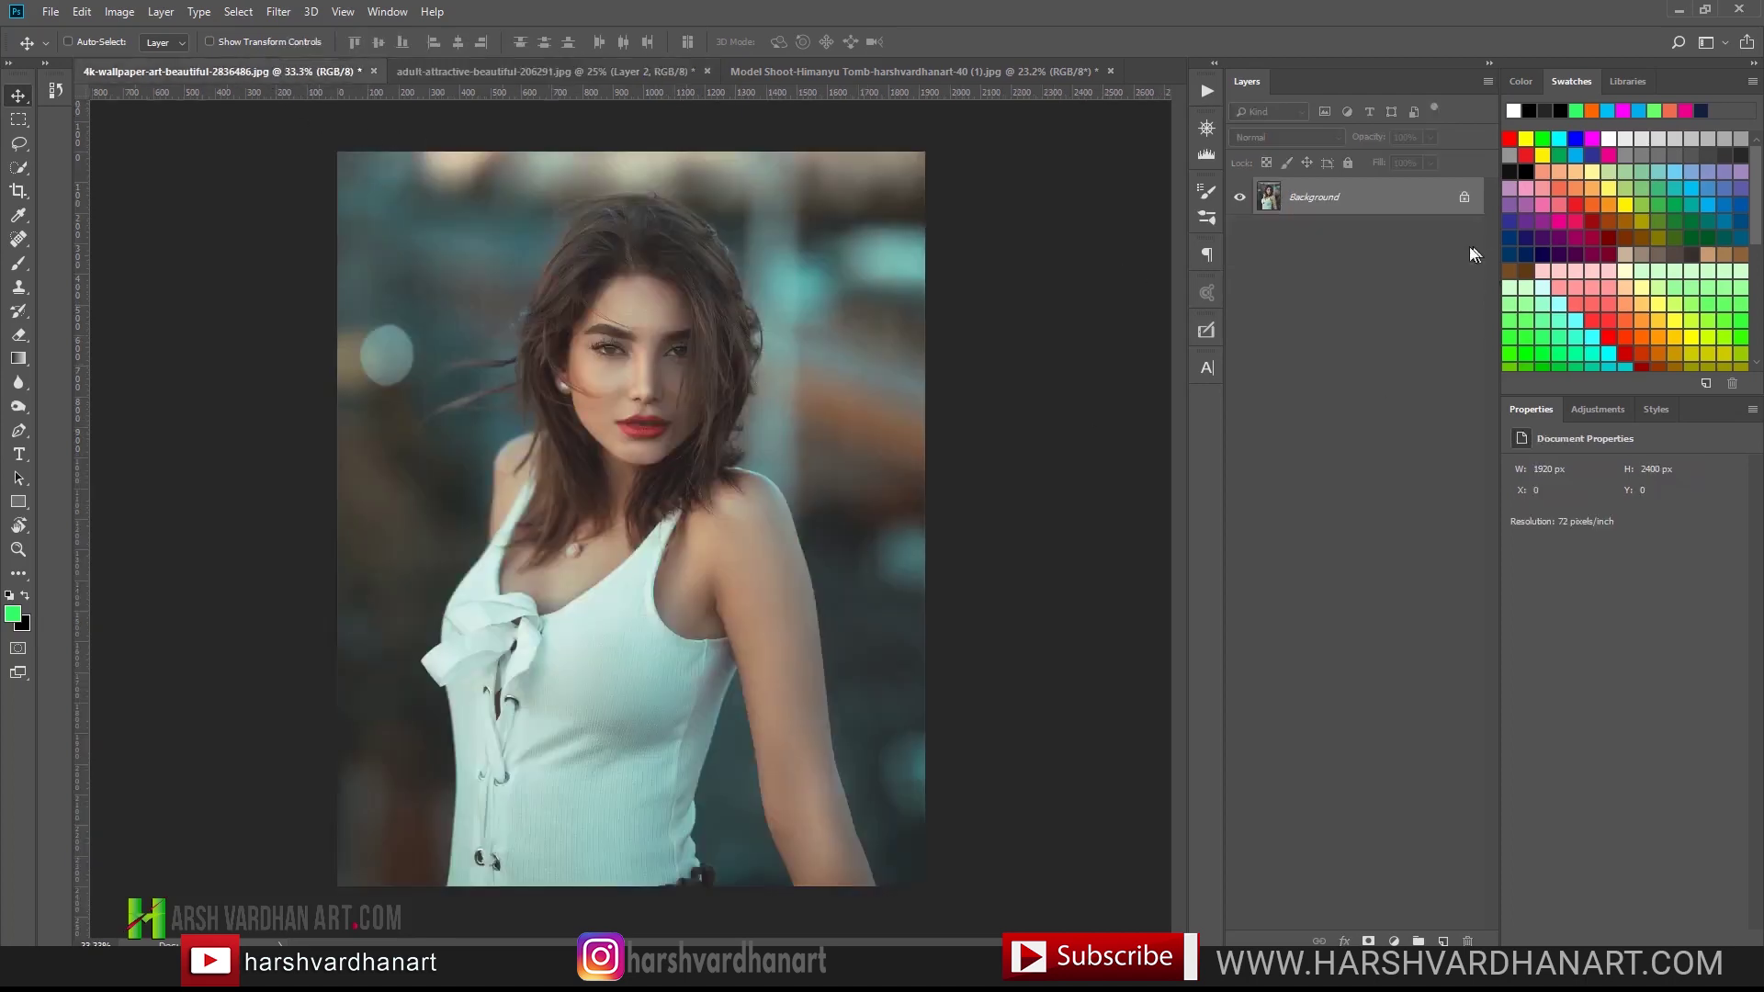
{"action": "left_click", "coordinate": [1209, 93]}
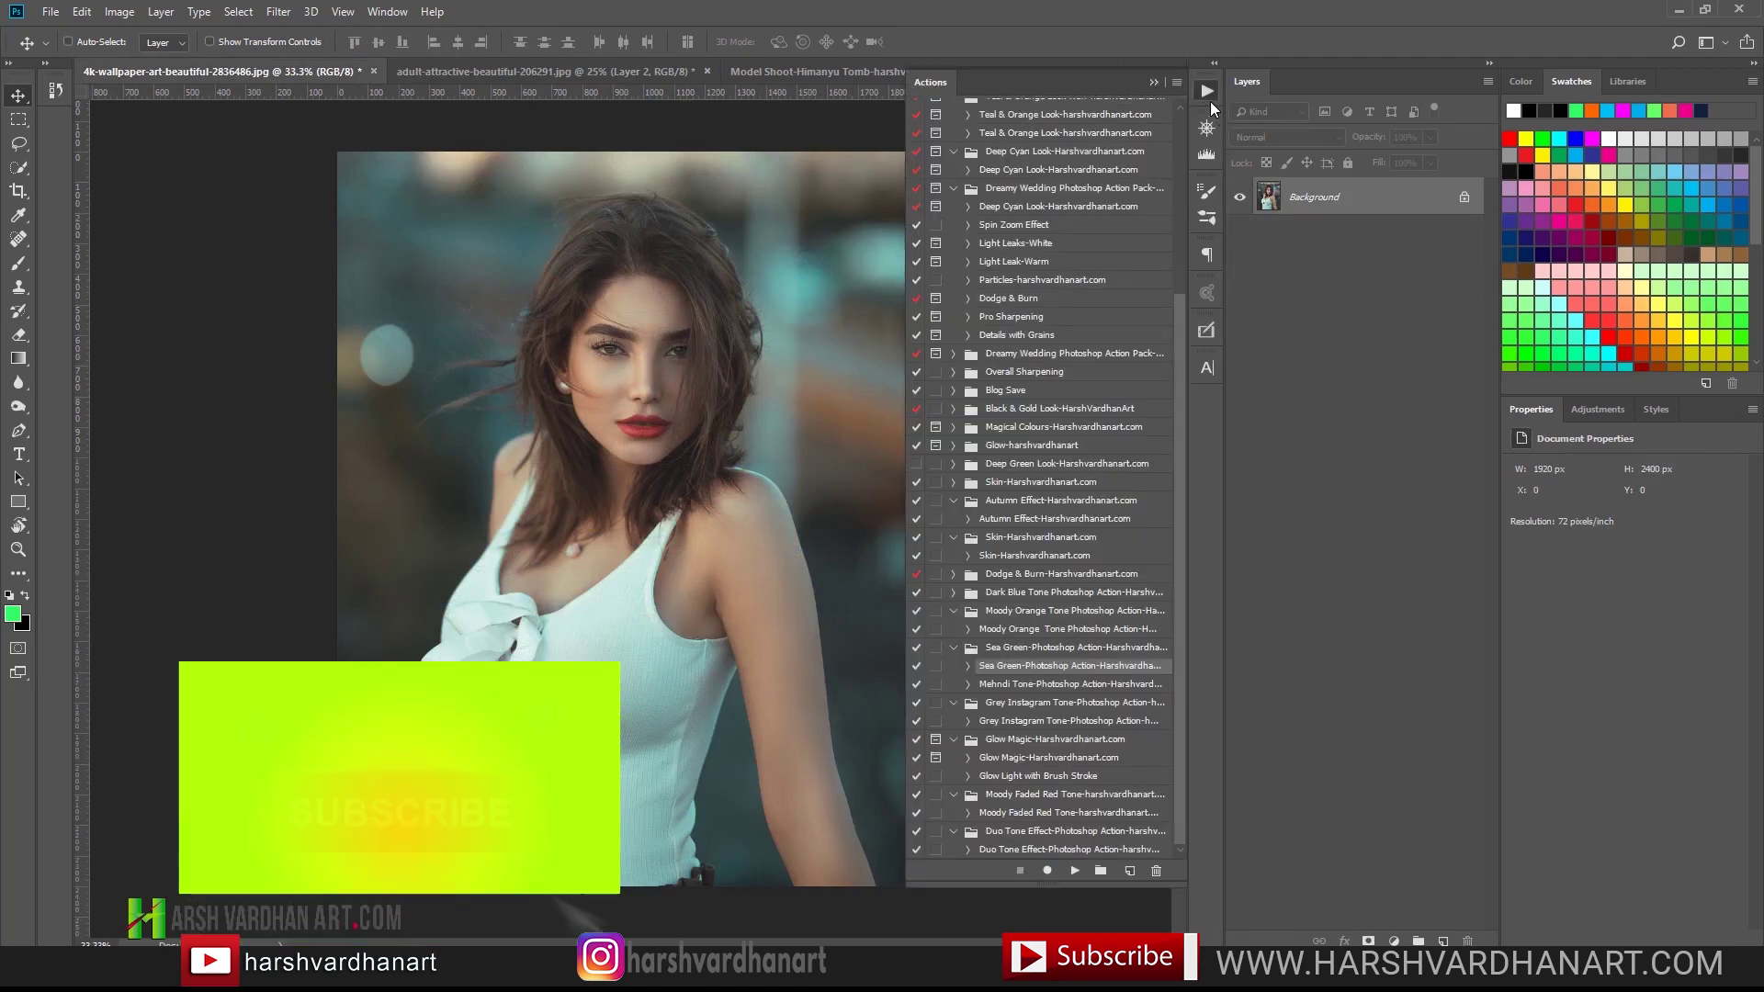
Step: Trial Sea Green on the 4k-wallpaper portrait, delete its layer, and select the Mehndi Tone action
{"action": "left_click", "coordinate": [1076, 870]}
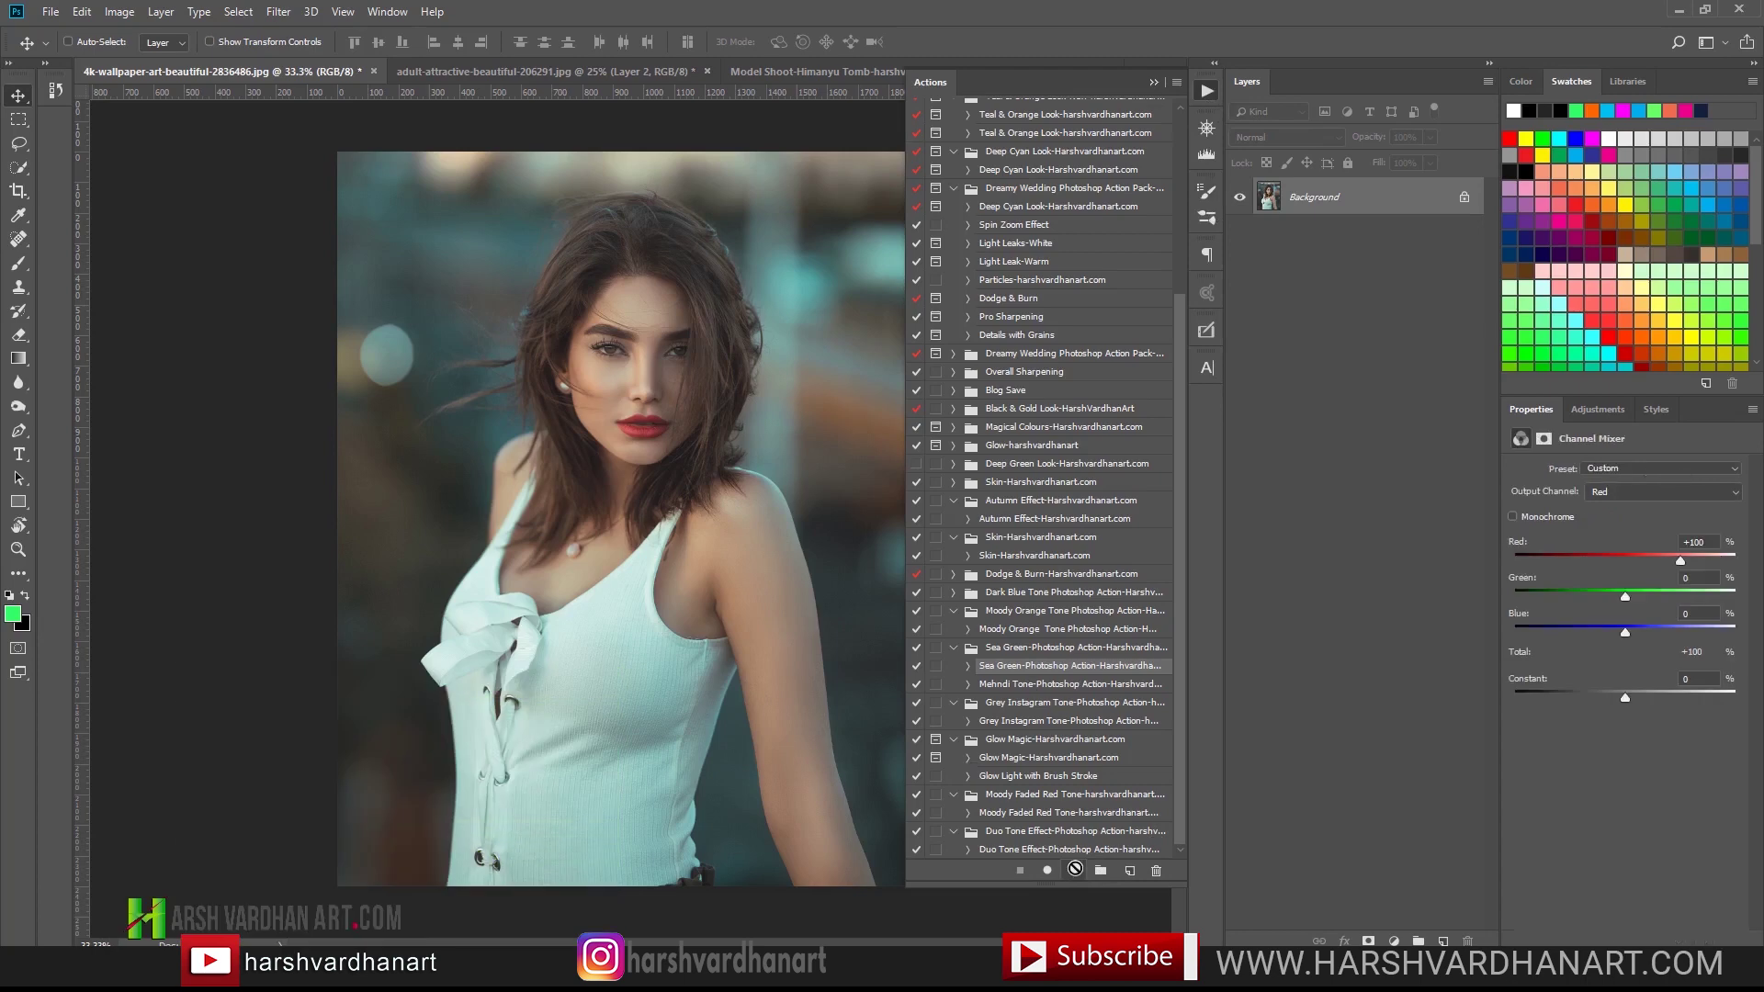
{"action": "left_click", "coordinate": [1207, 89]}
{"action": "left_click", "coordinate": [1241, 198]}
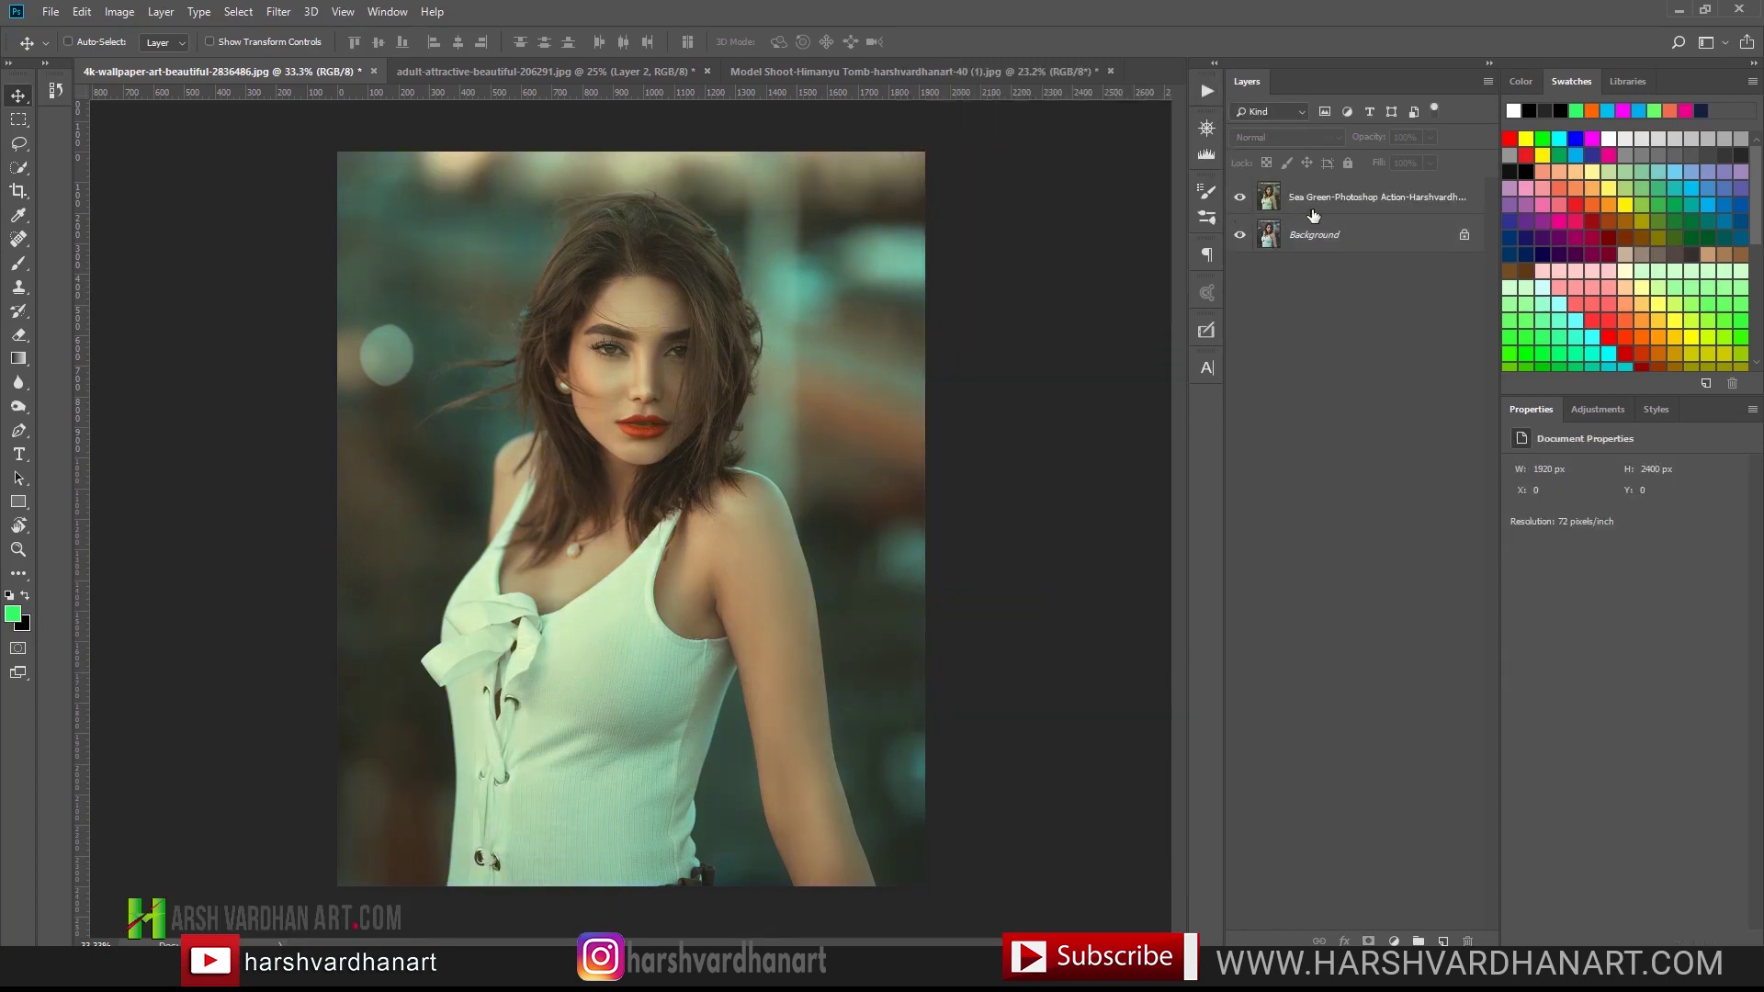
{"action": "left_click", "coordinate": [1316, 204]}
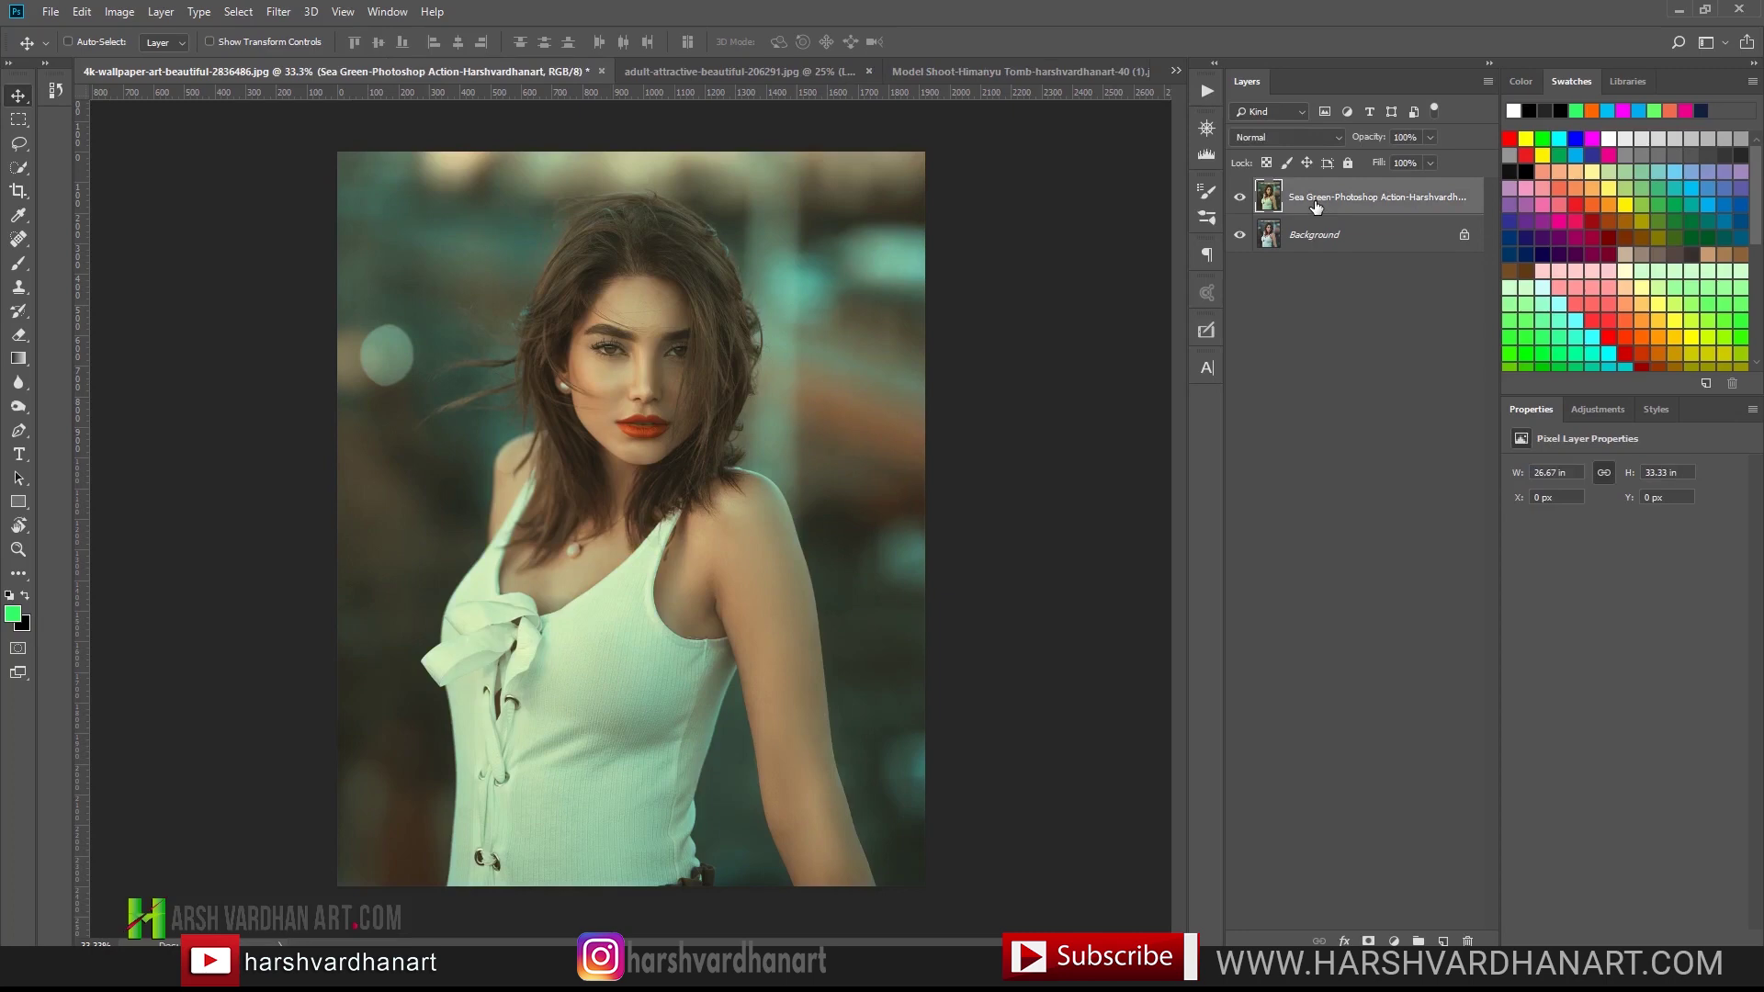
{"action": "key", "text": "Delete"}
{"action": "left_click", "coordinate": [1207, 89]}
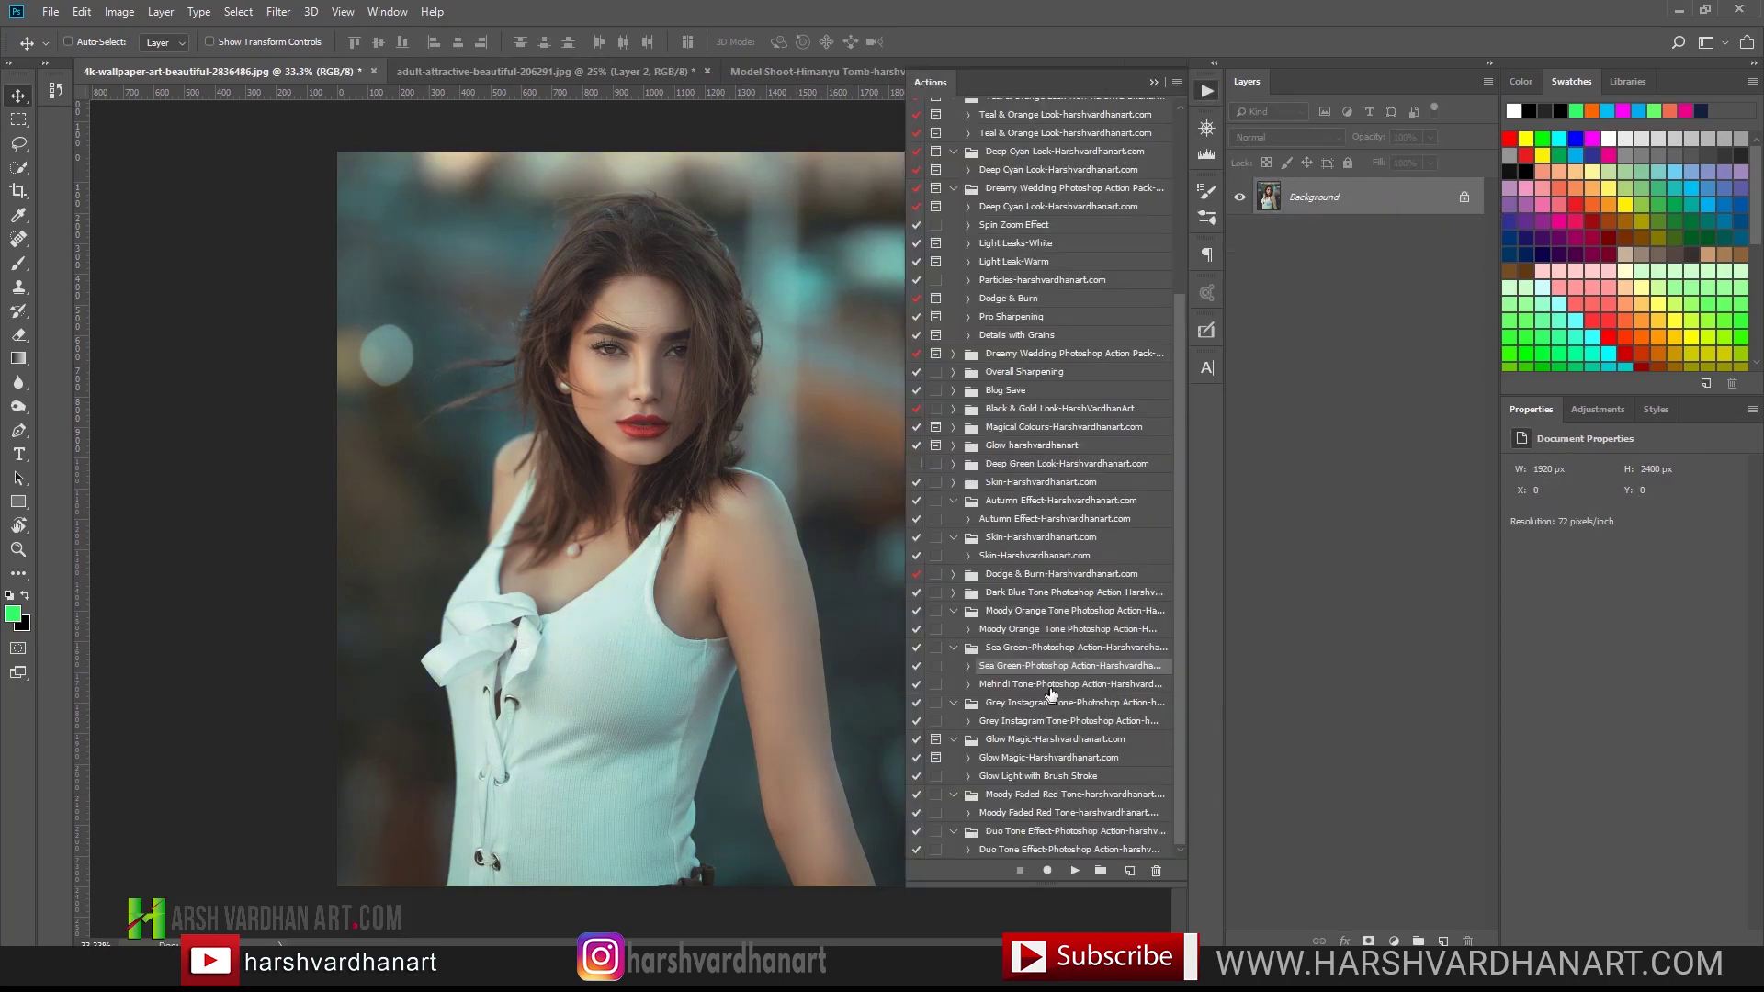
{"action": "left_click", "coordinate": [1055, 685]}
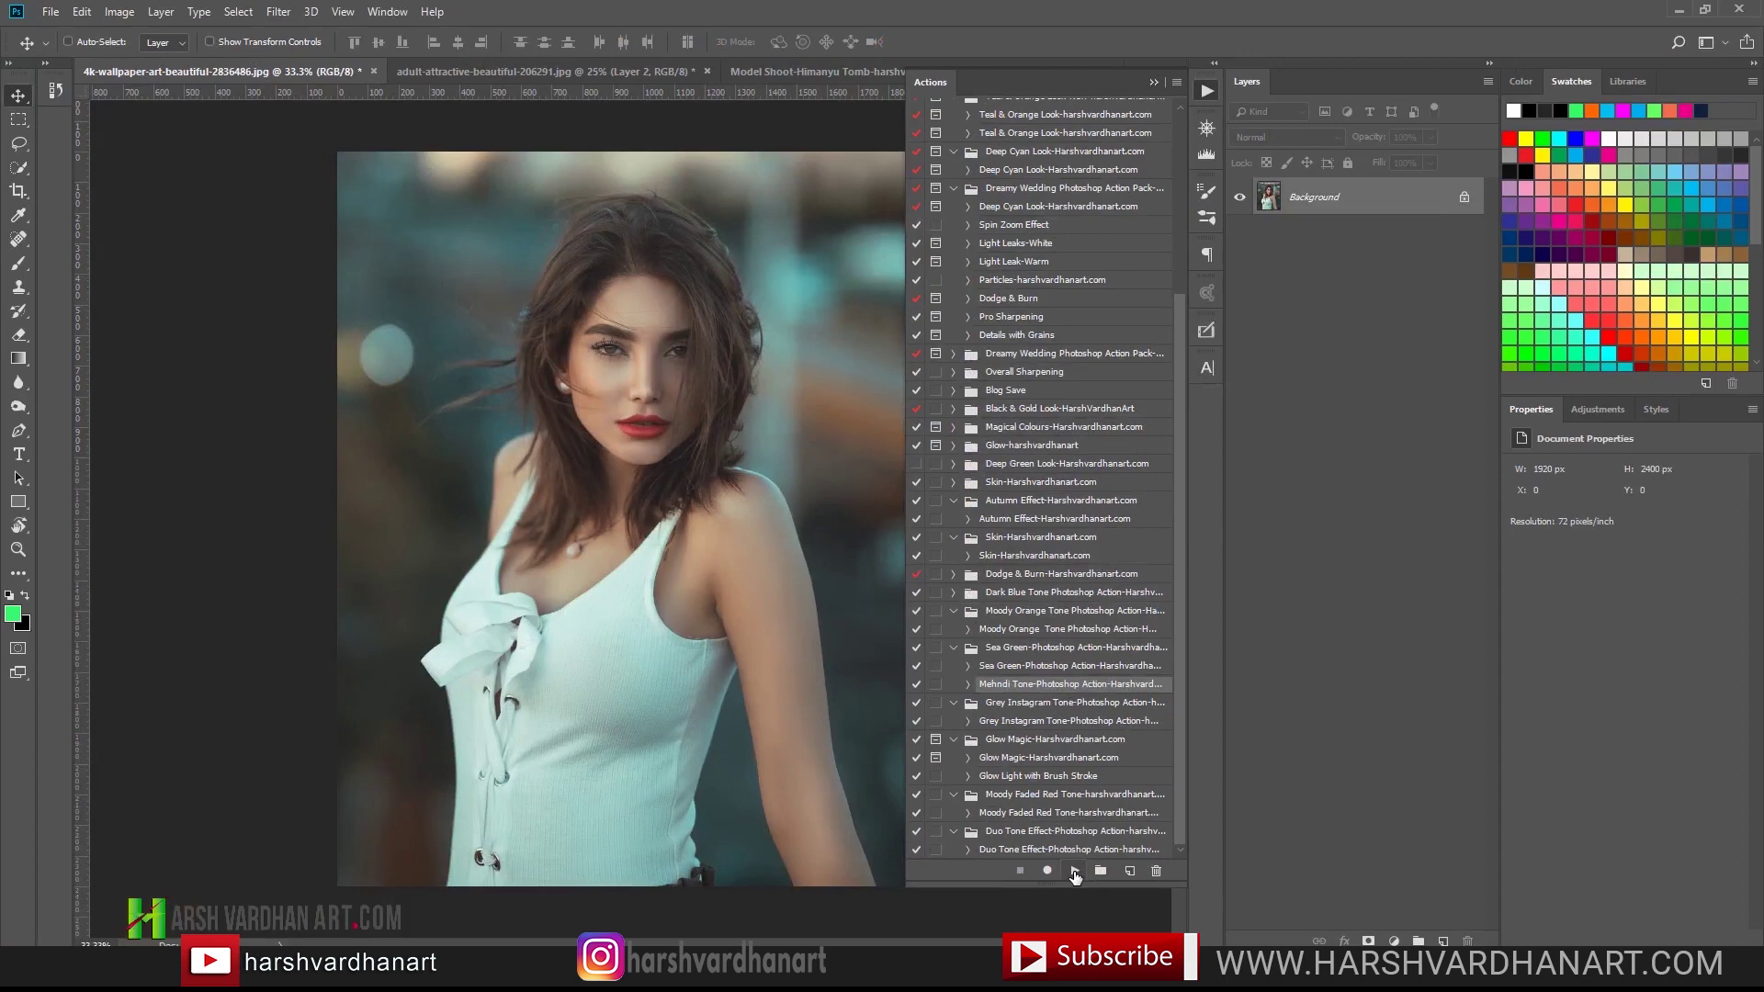
Step: Play Mehndi Tone on the portrait, compare via the group's eye, then return to the bench photo
{"action": "left_click", "coordinate": [1075, 872]}
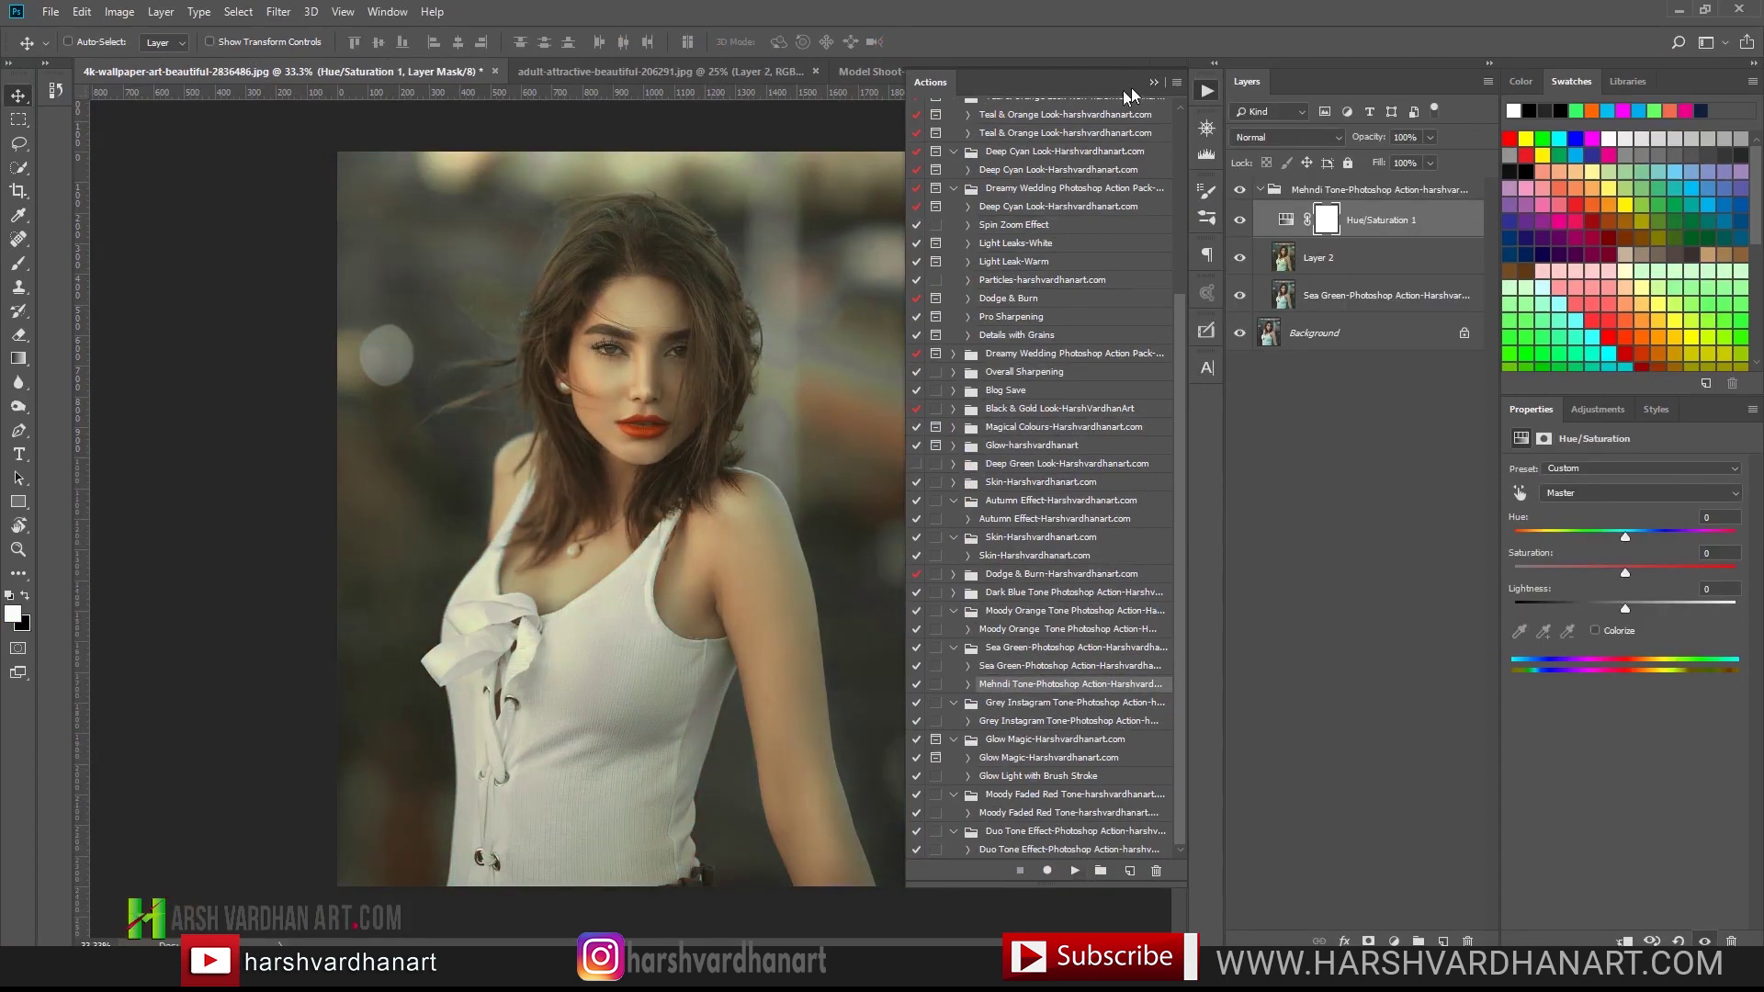
{"action": "left_click", "coordinate": [1207, 91]}
{"action": "left_click", "coordinate": [1240, 190]}
{"action": "left_click", "coordinate": [1240, 189]}
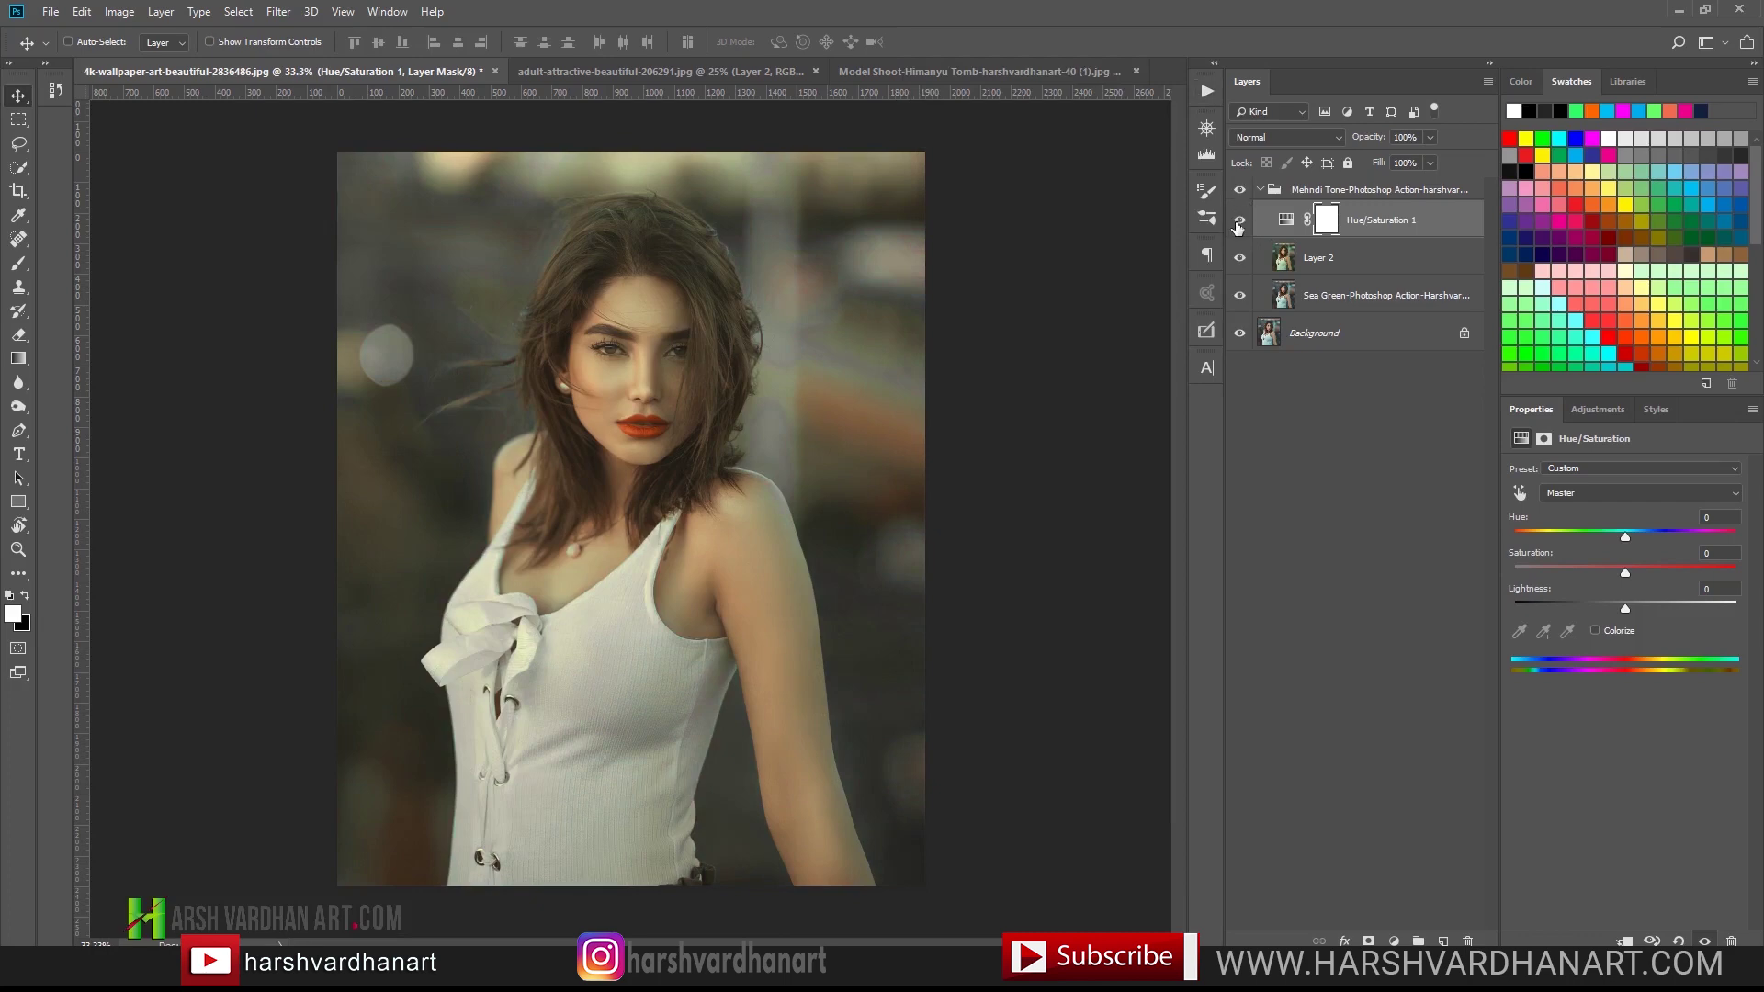
{"action": "left_click", "coordinate": [597, 71]}
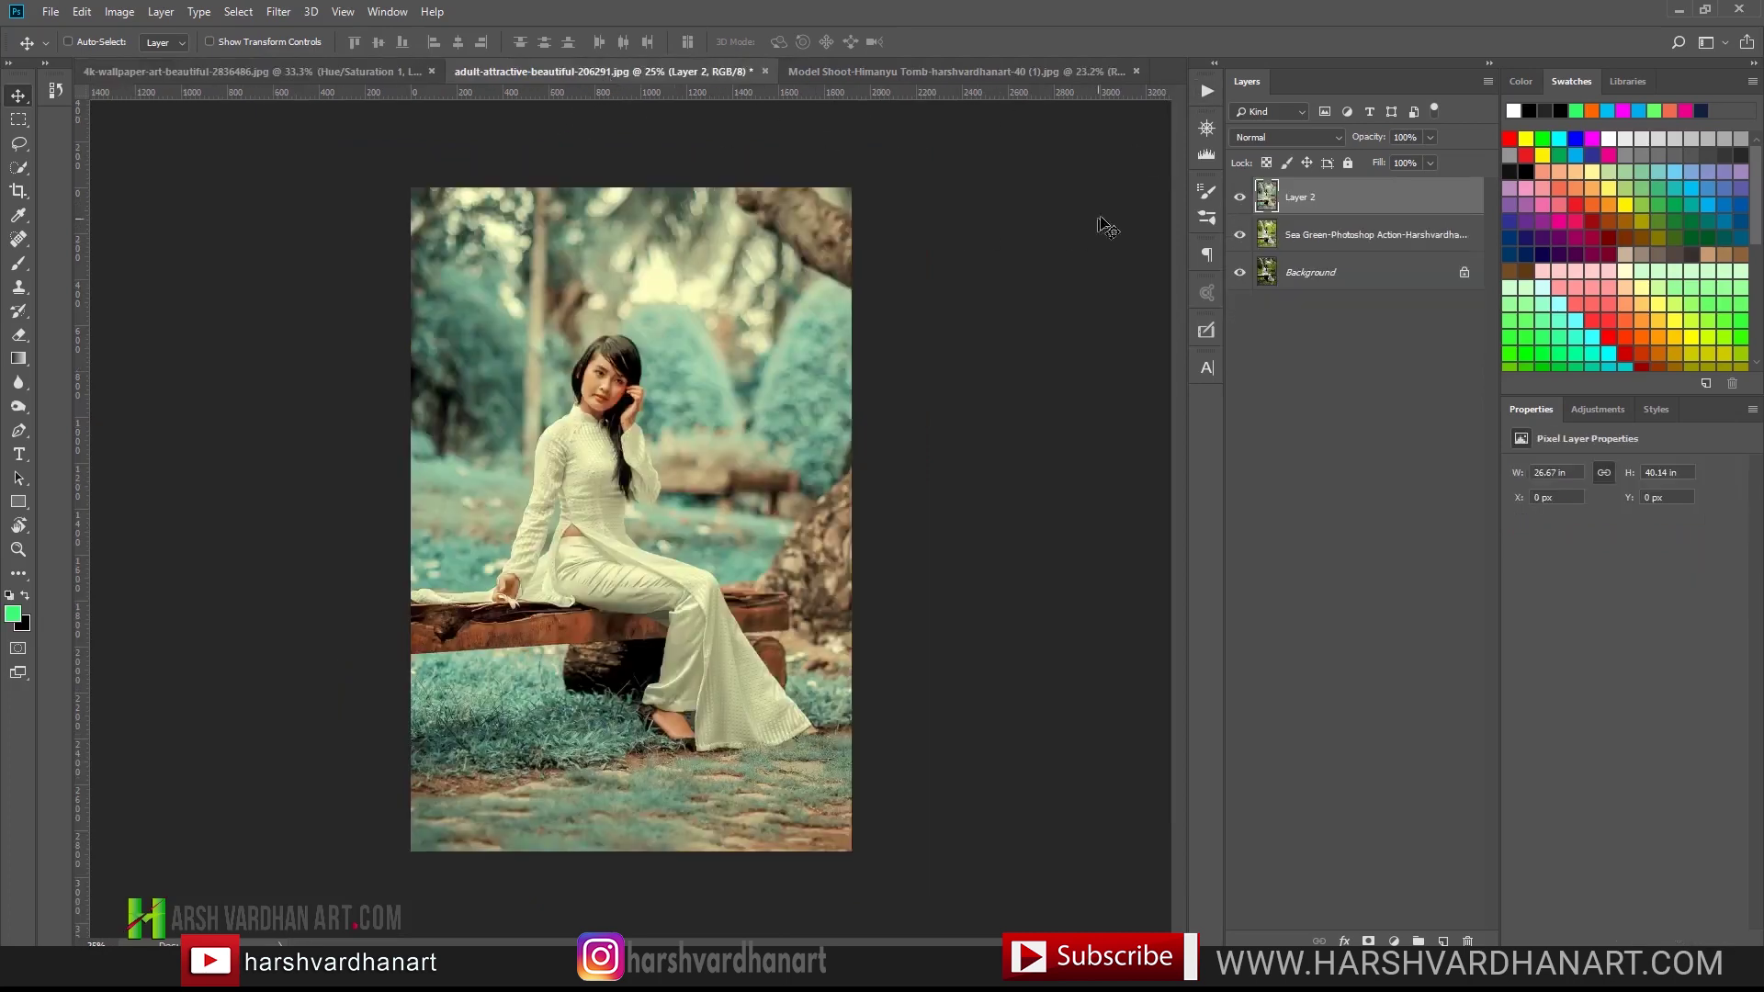
Step: Delete the bench photo's Sea Green layer, rerun the Sea Green action, and stop it at the 'Select' alert
{"action": "left_click", "coordinate": [1275, 238]}
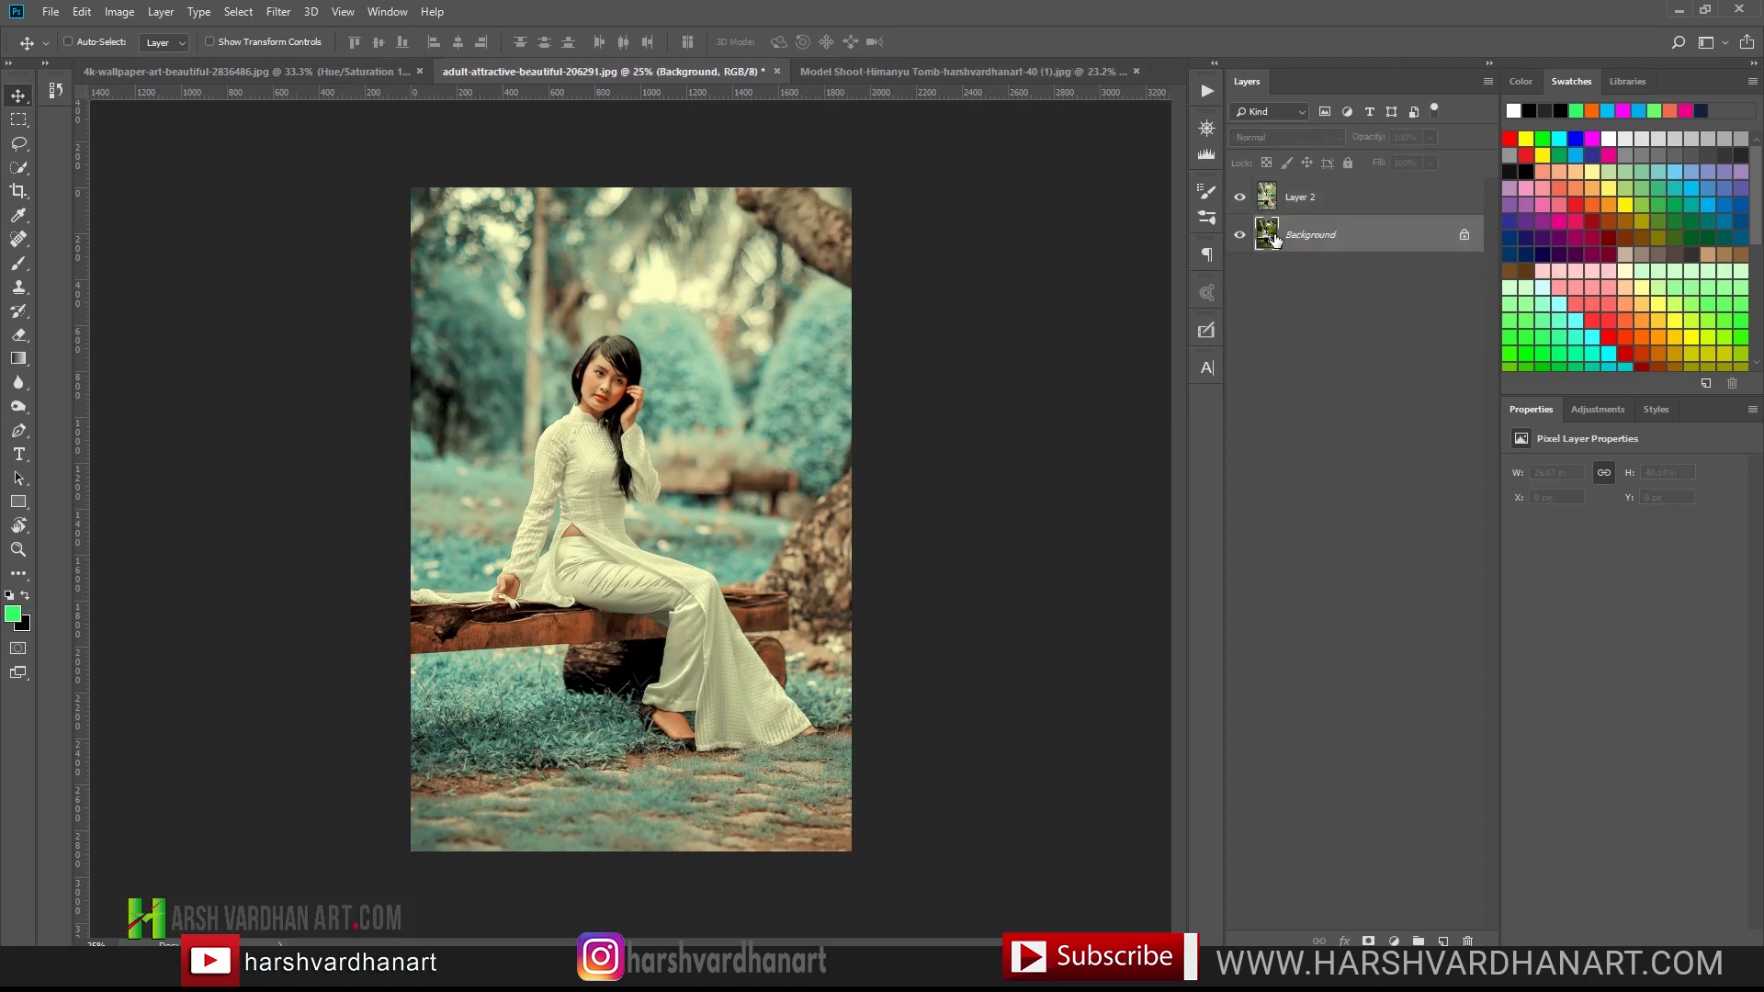
{"action": "key", "text": "Delete"}
{"action": "left_click", "coordinate": [1205, 93]}
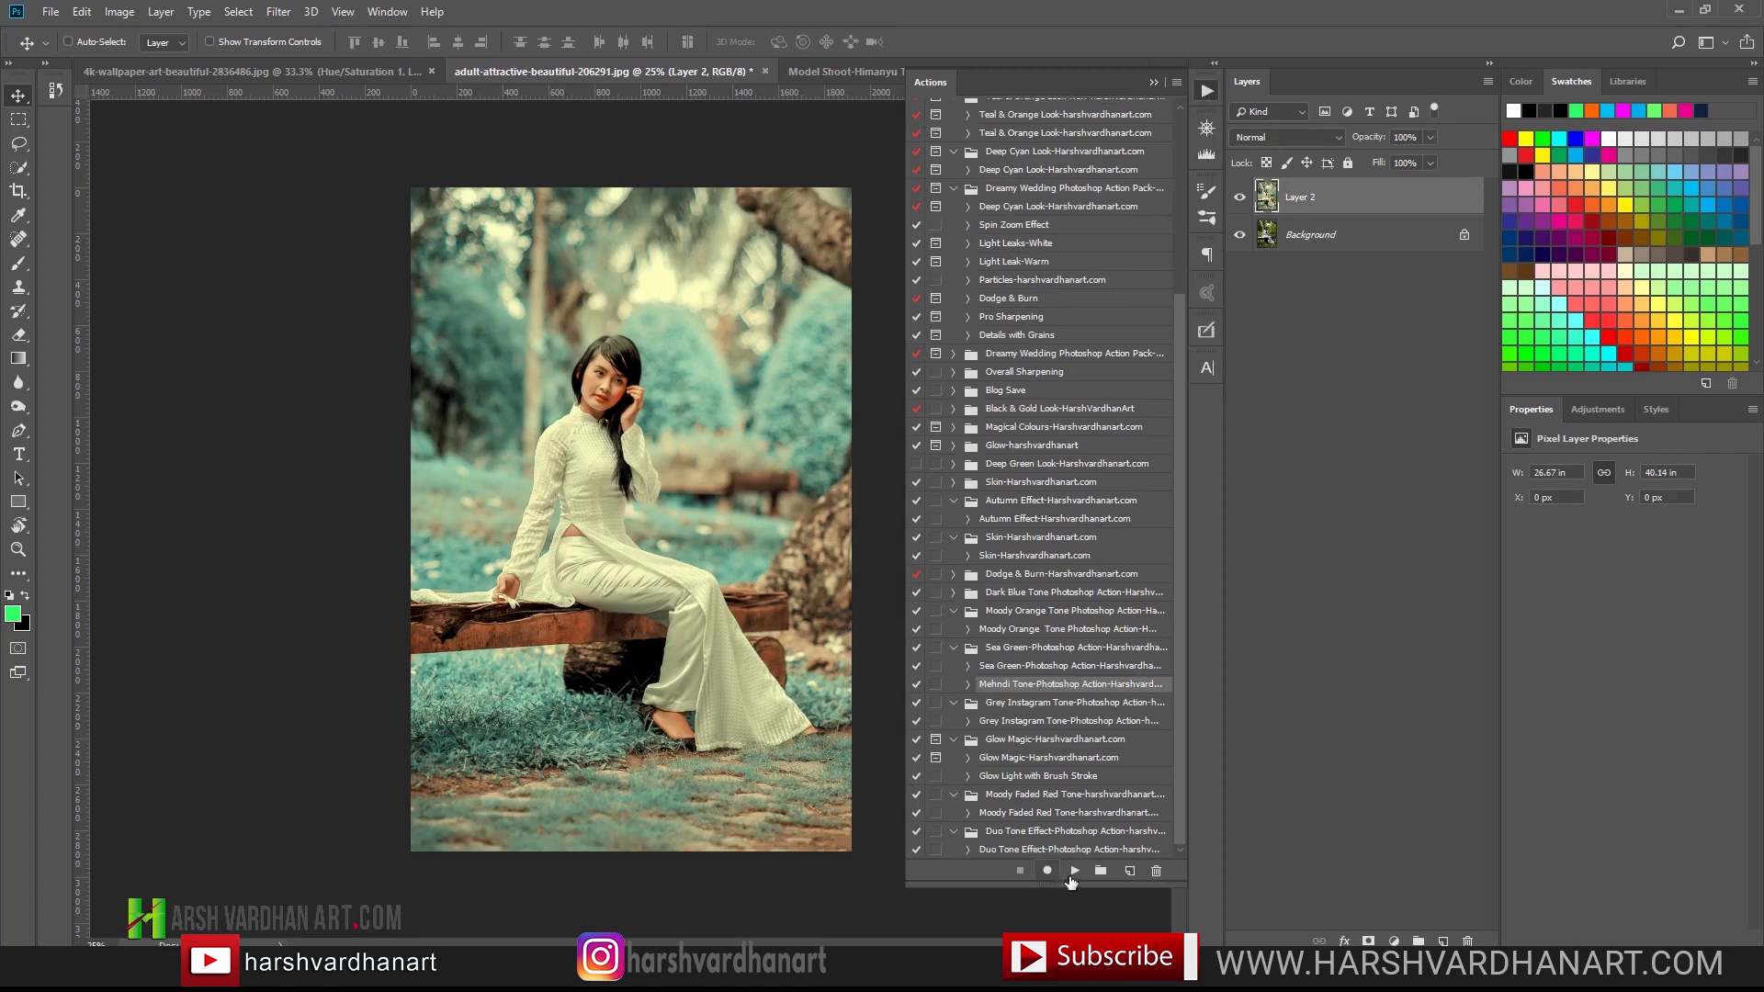
{"action": "left_click", "coordinate": [1075, 871]}
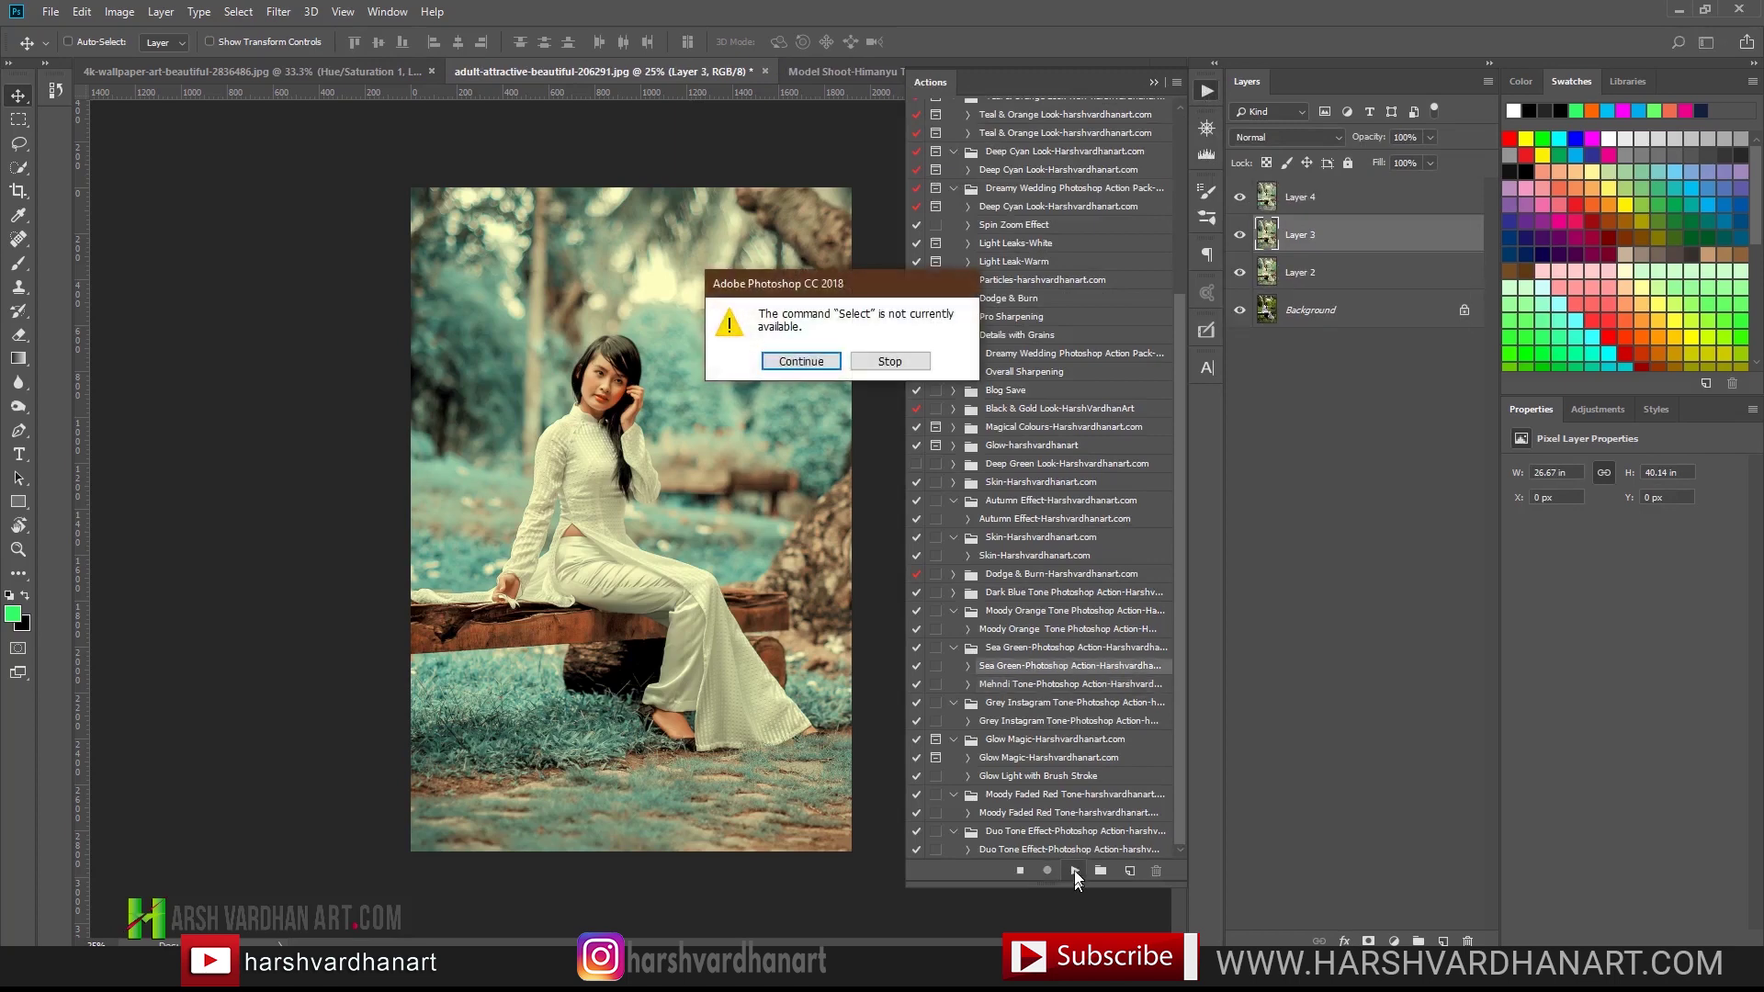
{"action": "left_click", "coordinate": [889, 361]}
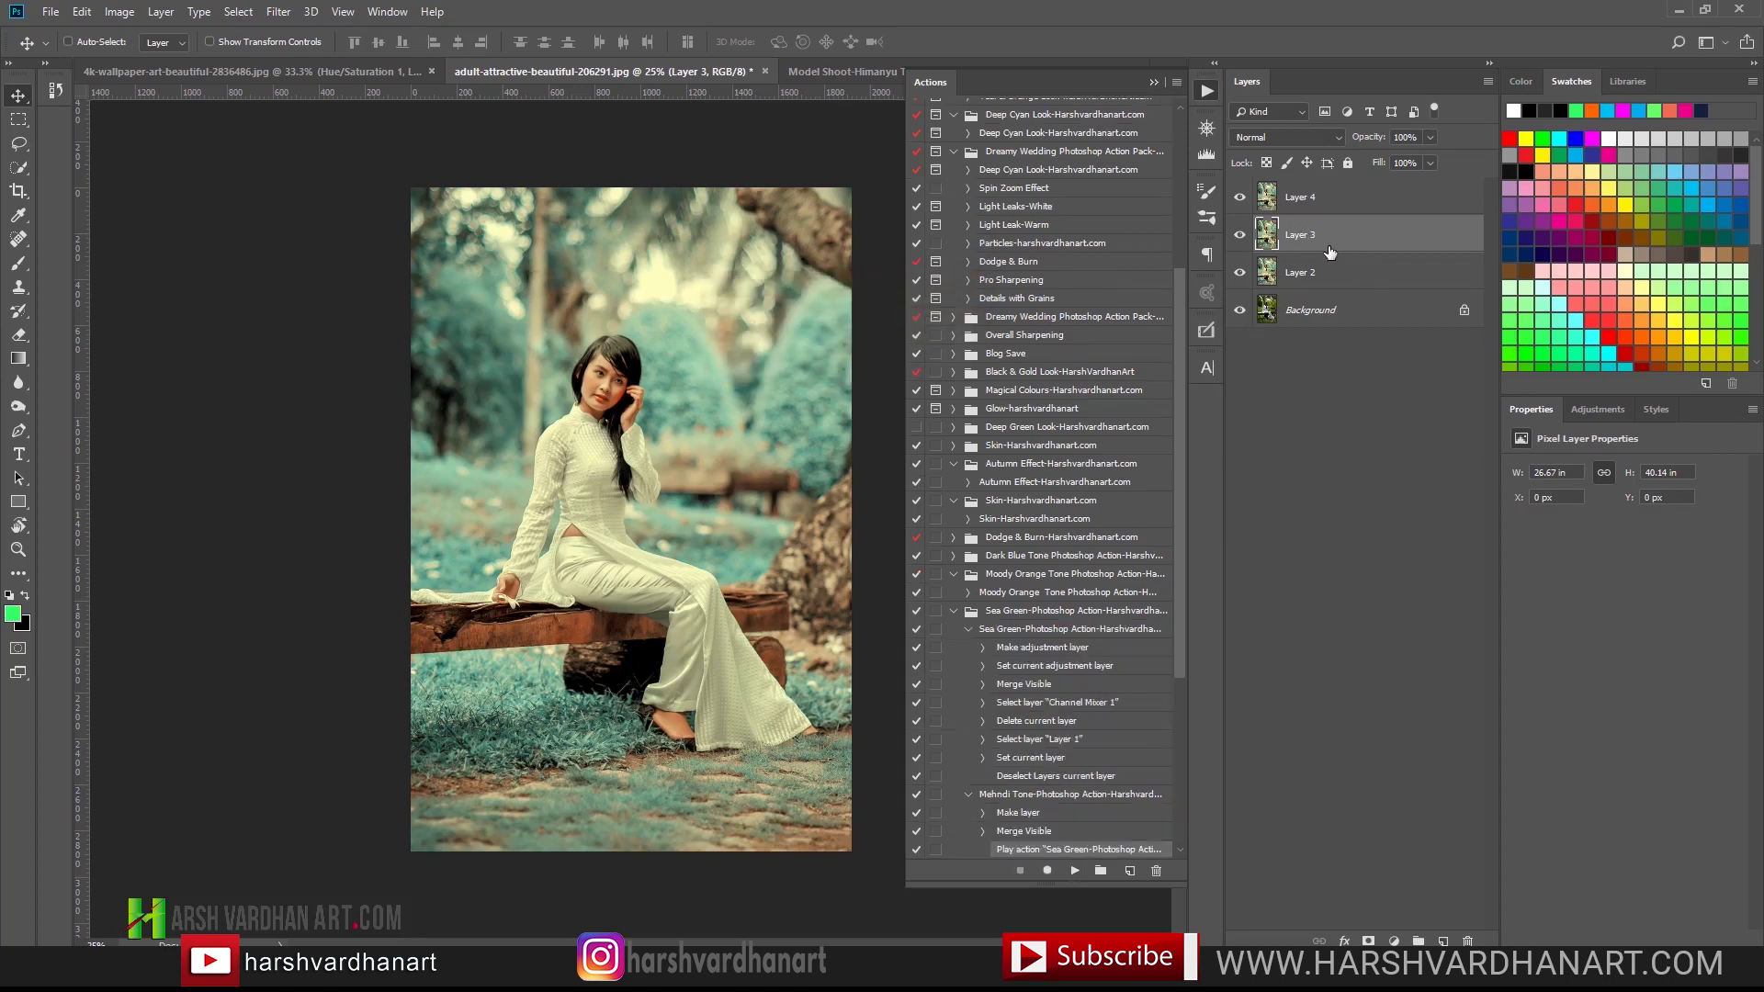
Step: Delete Layers 4 and 3, merge Layer 2 into the Background, and unlock it as Layer 0
{"action": "left_click", "coordinate": [1301, 204], "text": "ctrl"}
{"action": "key", "text": "Delete"}
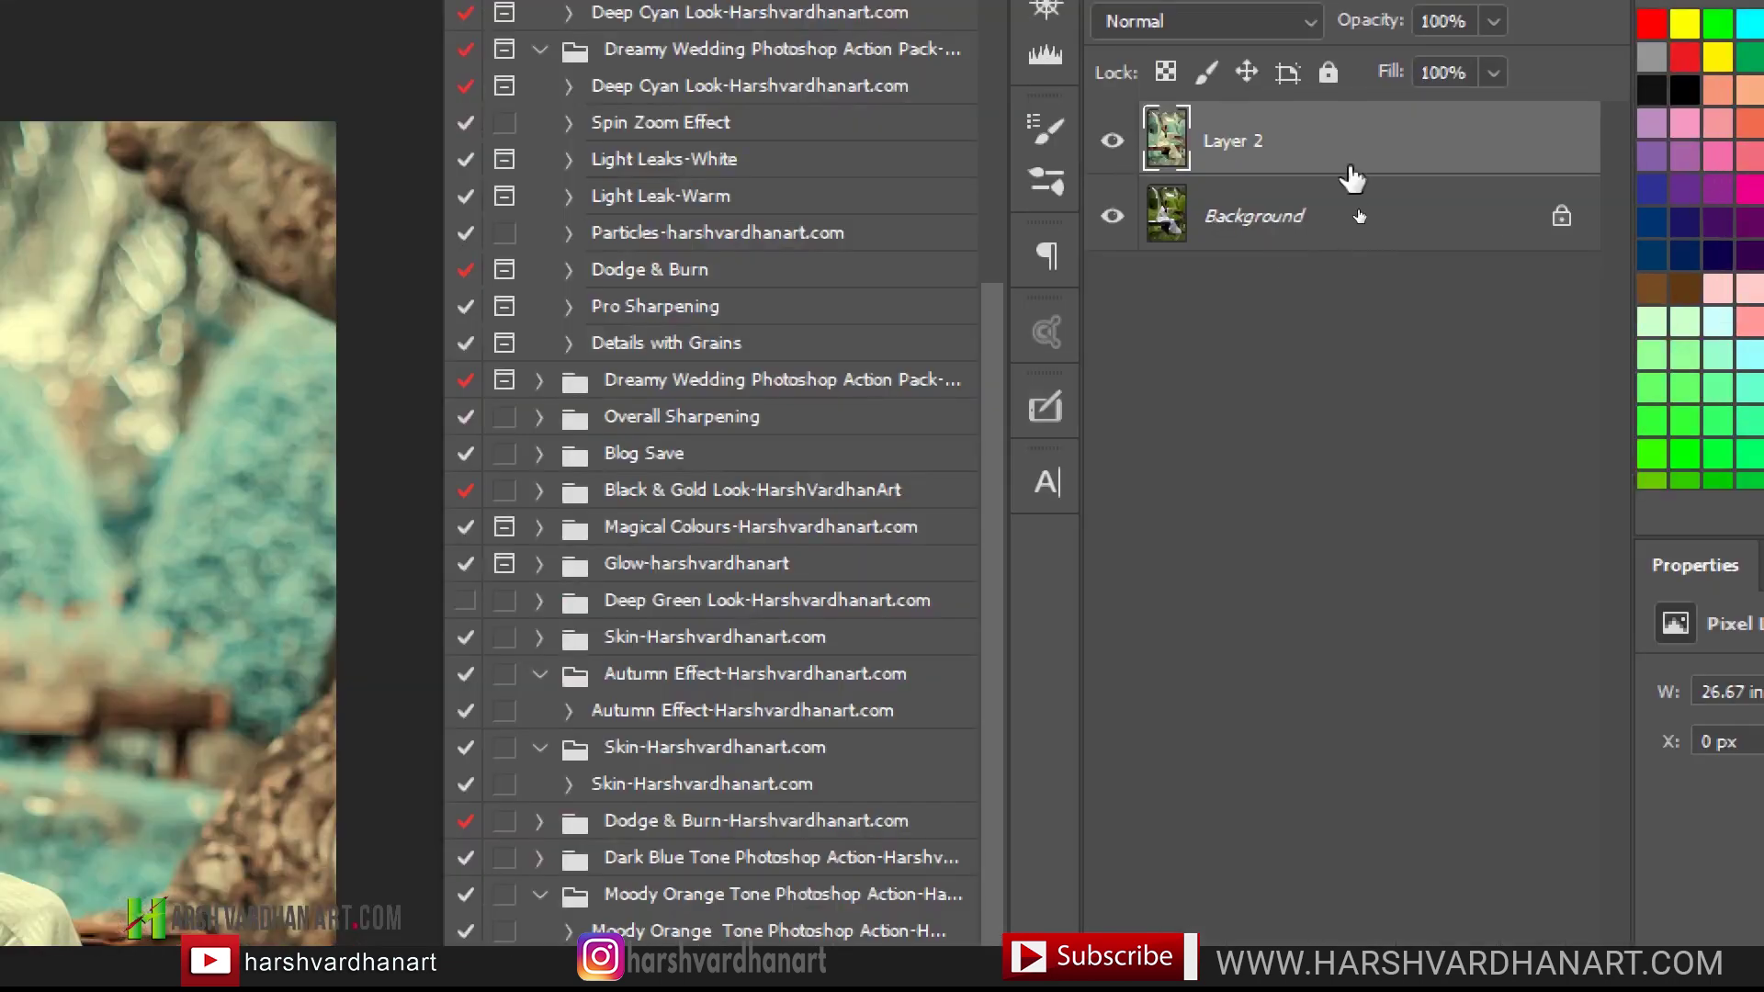
{"action": "left_click", "coordinate": [1337, 198]}
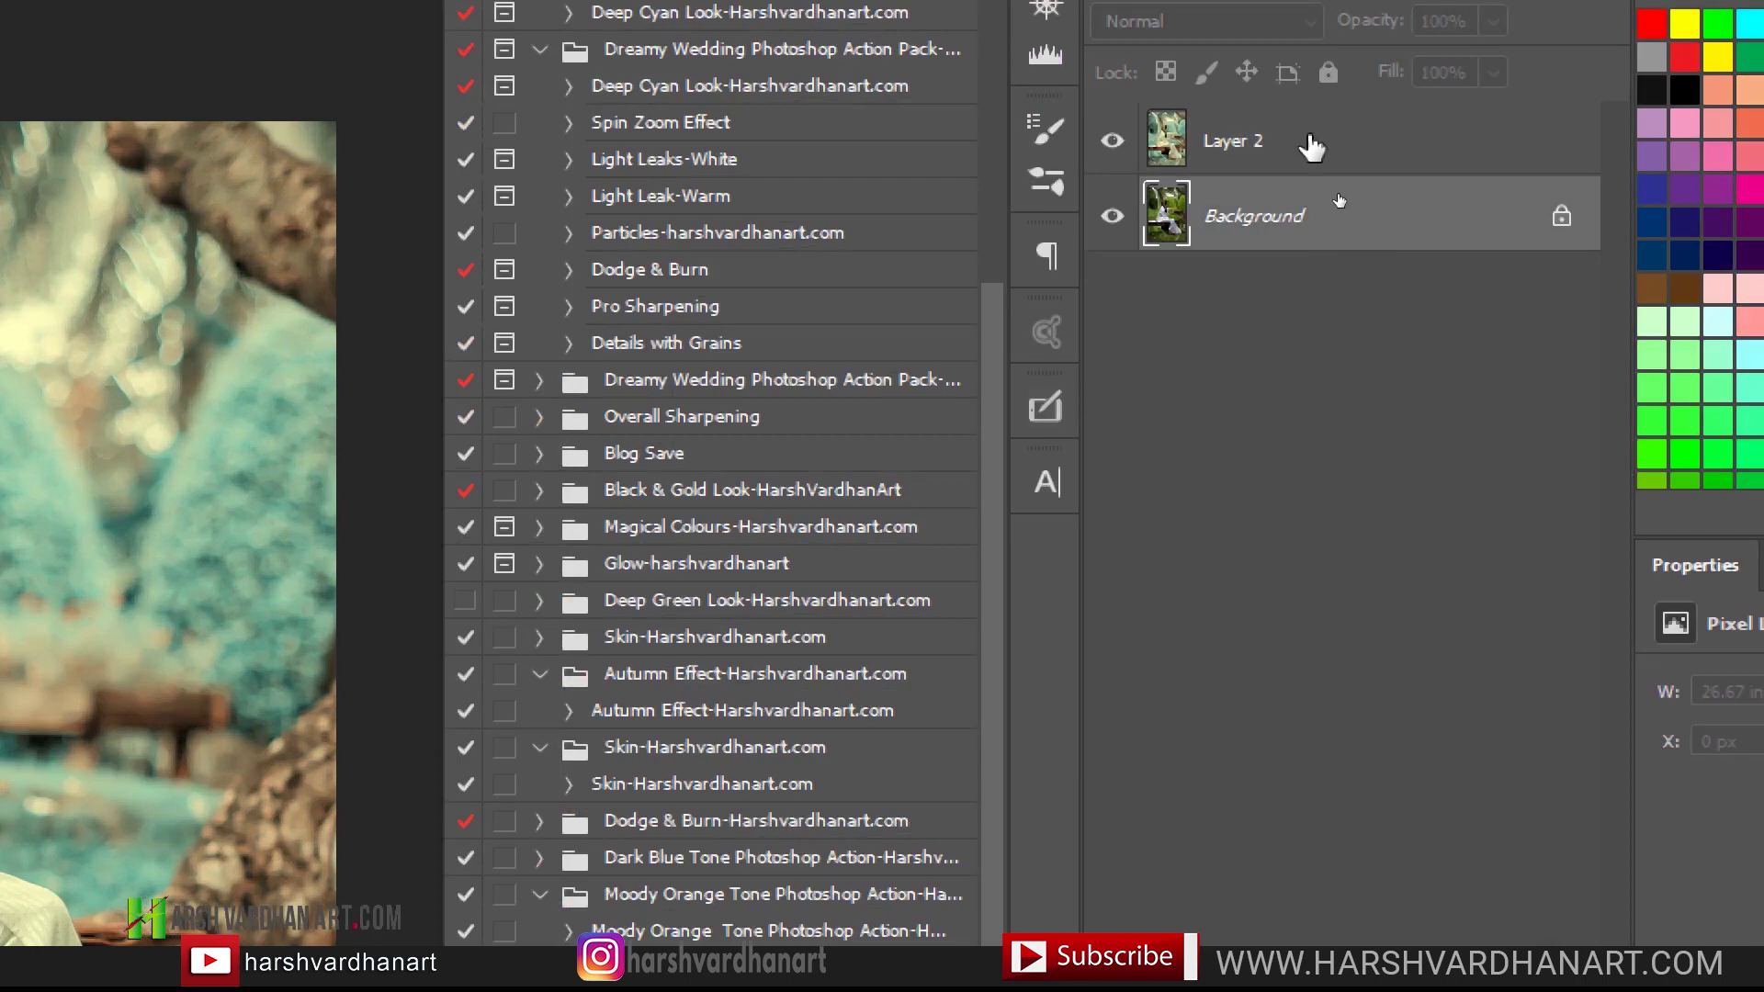
{"action": "left_click", "coordinate": [1311, 147]}
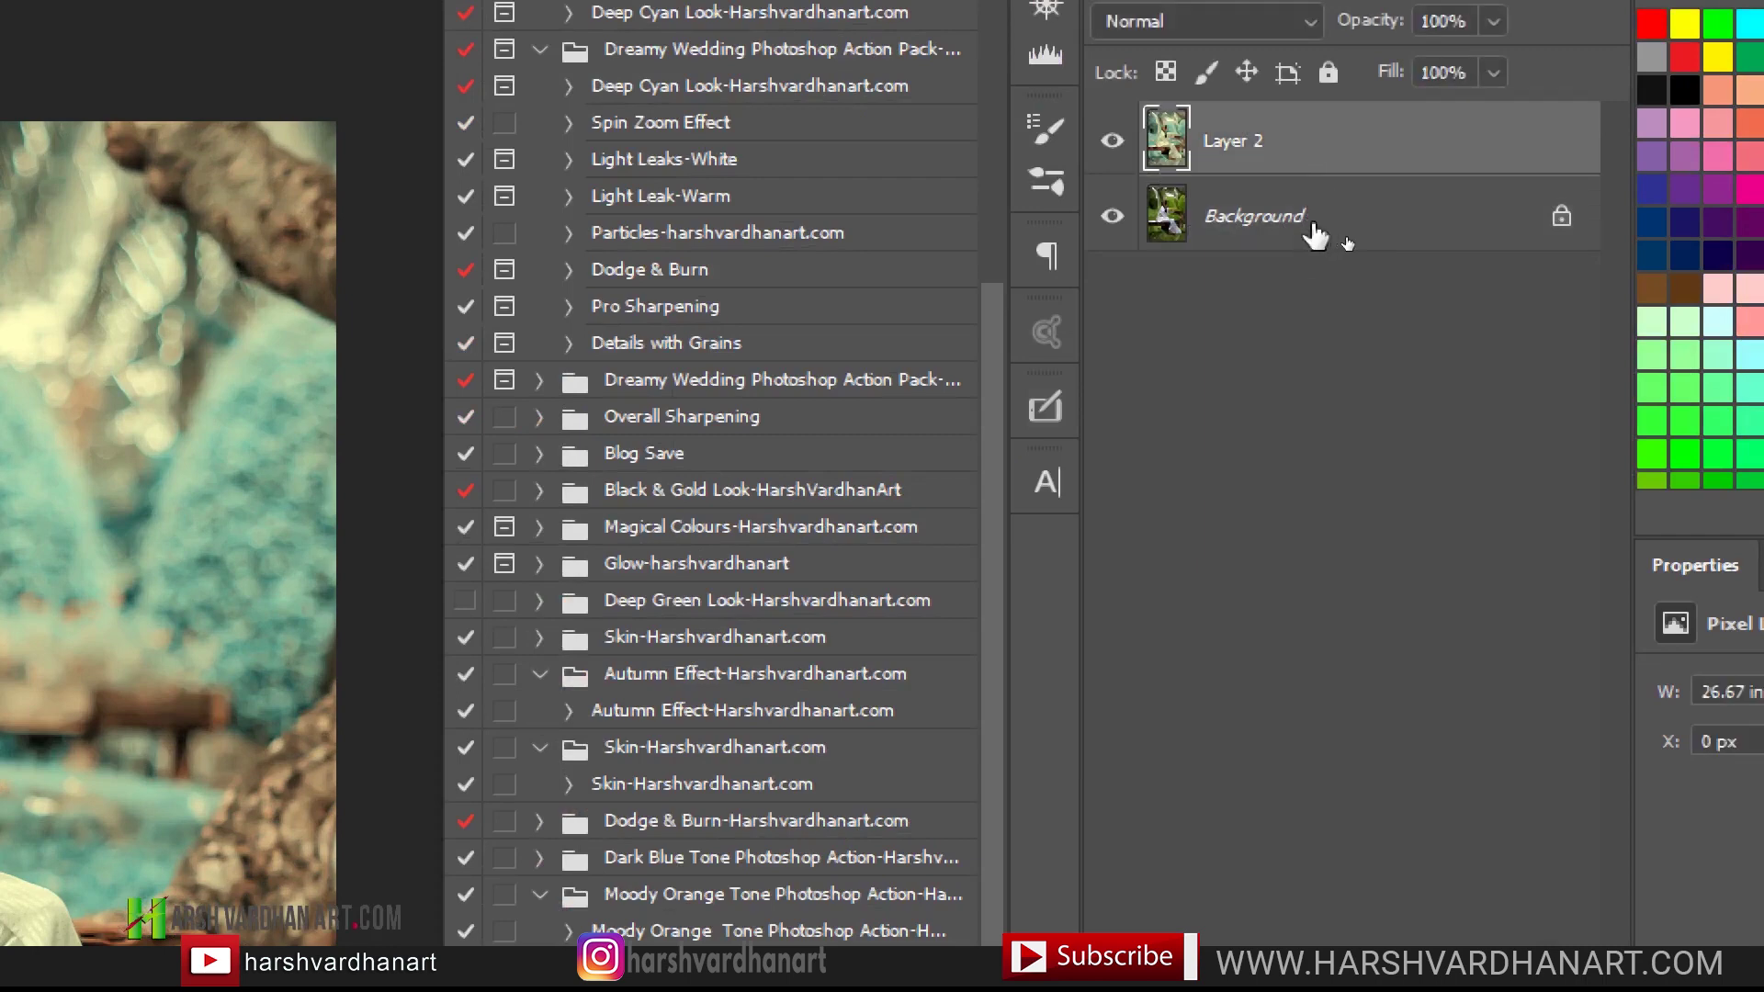
{"action": "left_click", "coordinate": [1323, 235]}
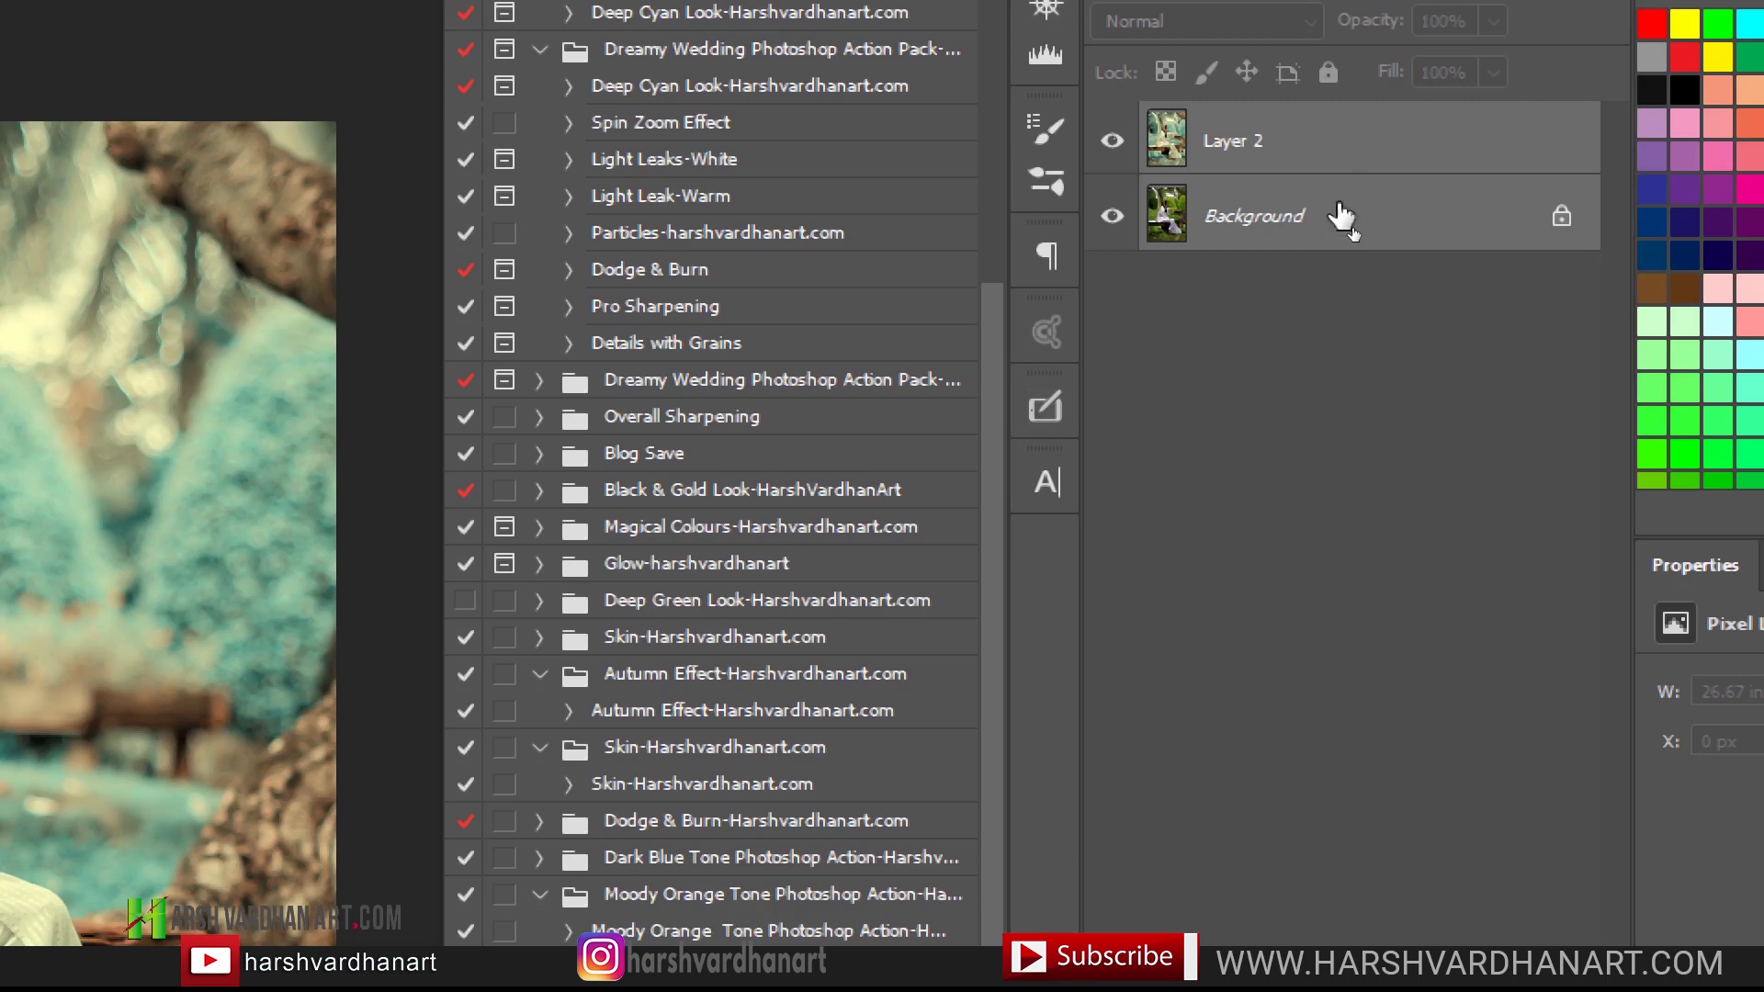
{"action": "key", "text": "ctrl+shift+e"}
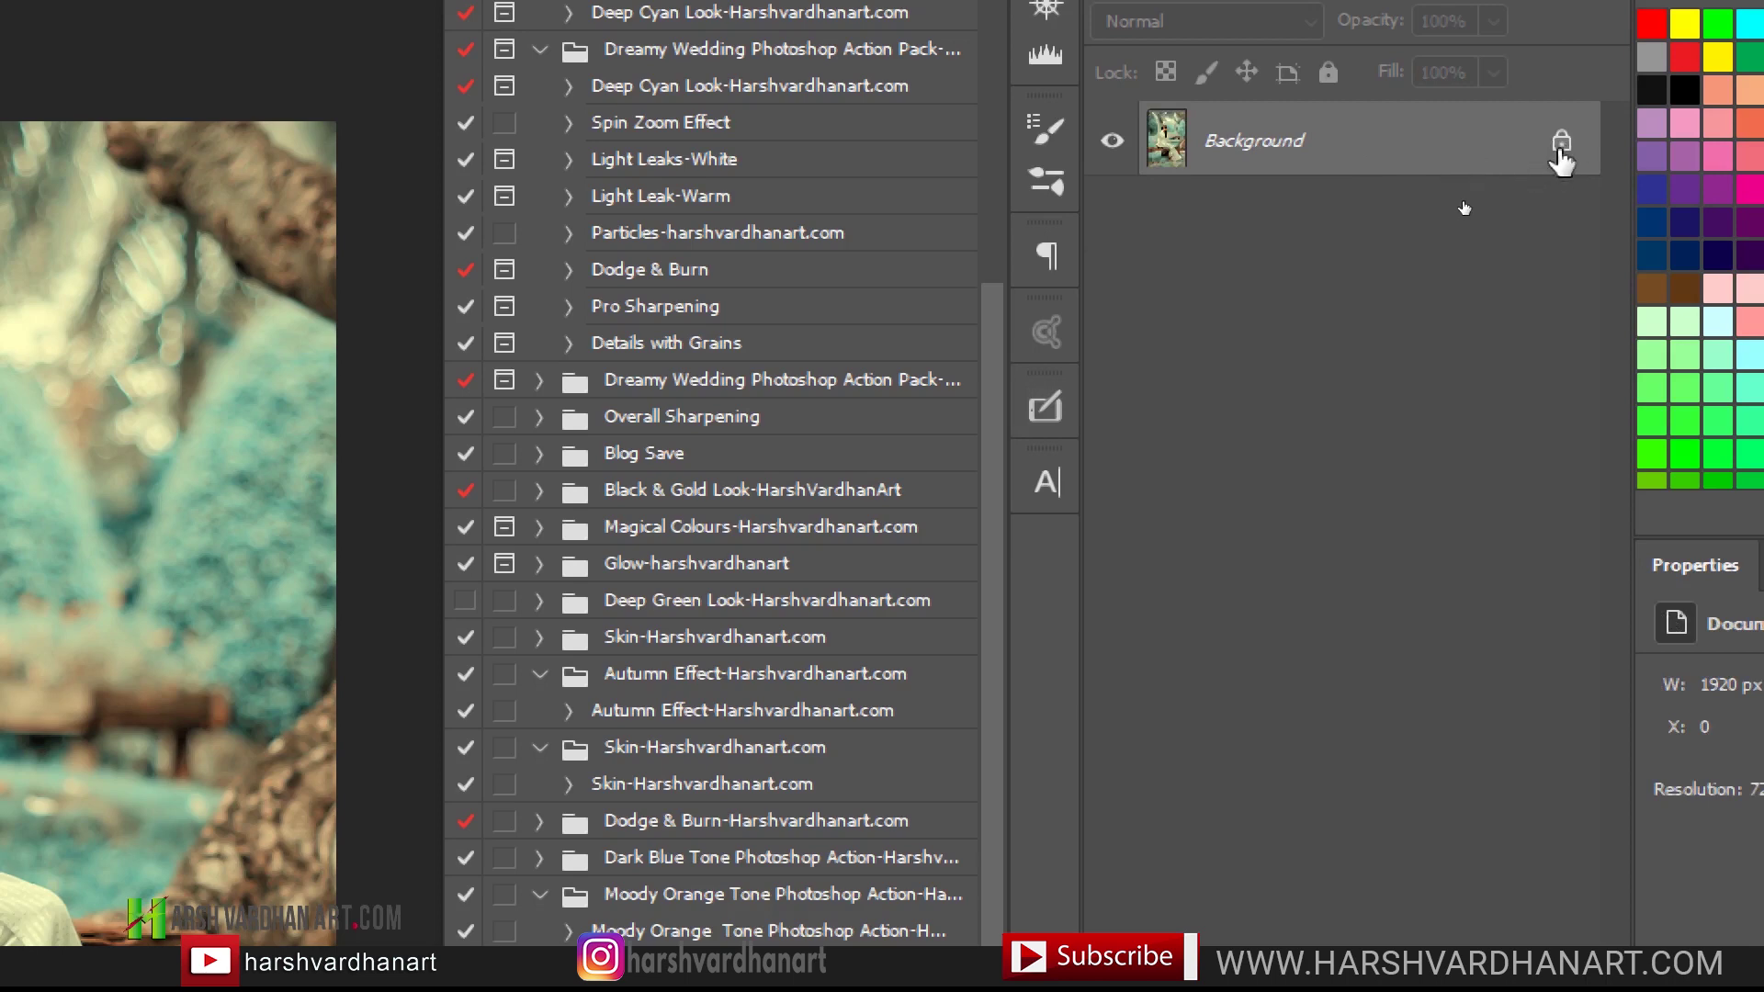
{"action": "left_click", "coordinate": [1562, 145]}
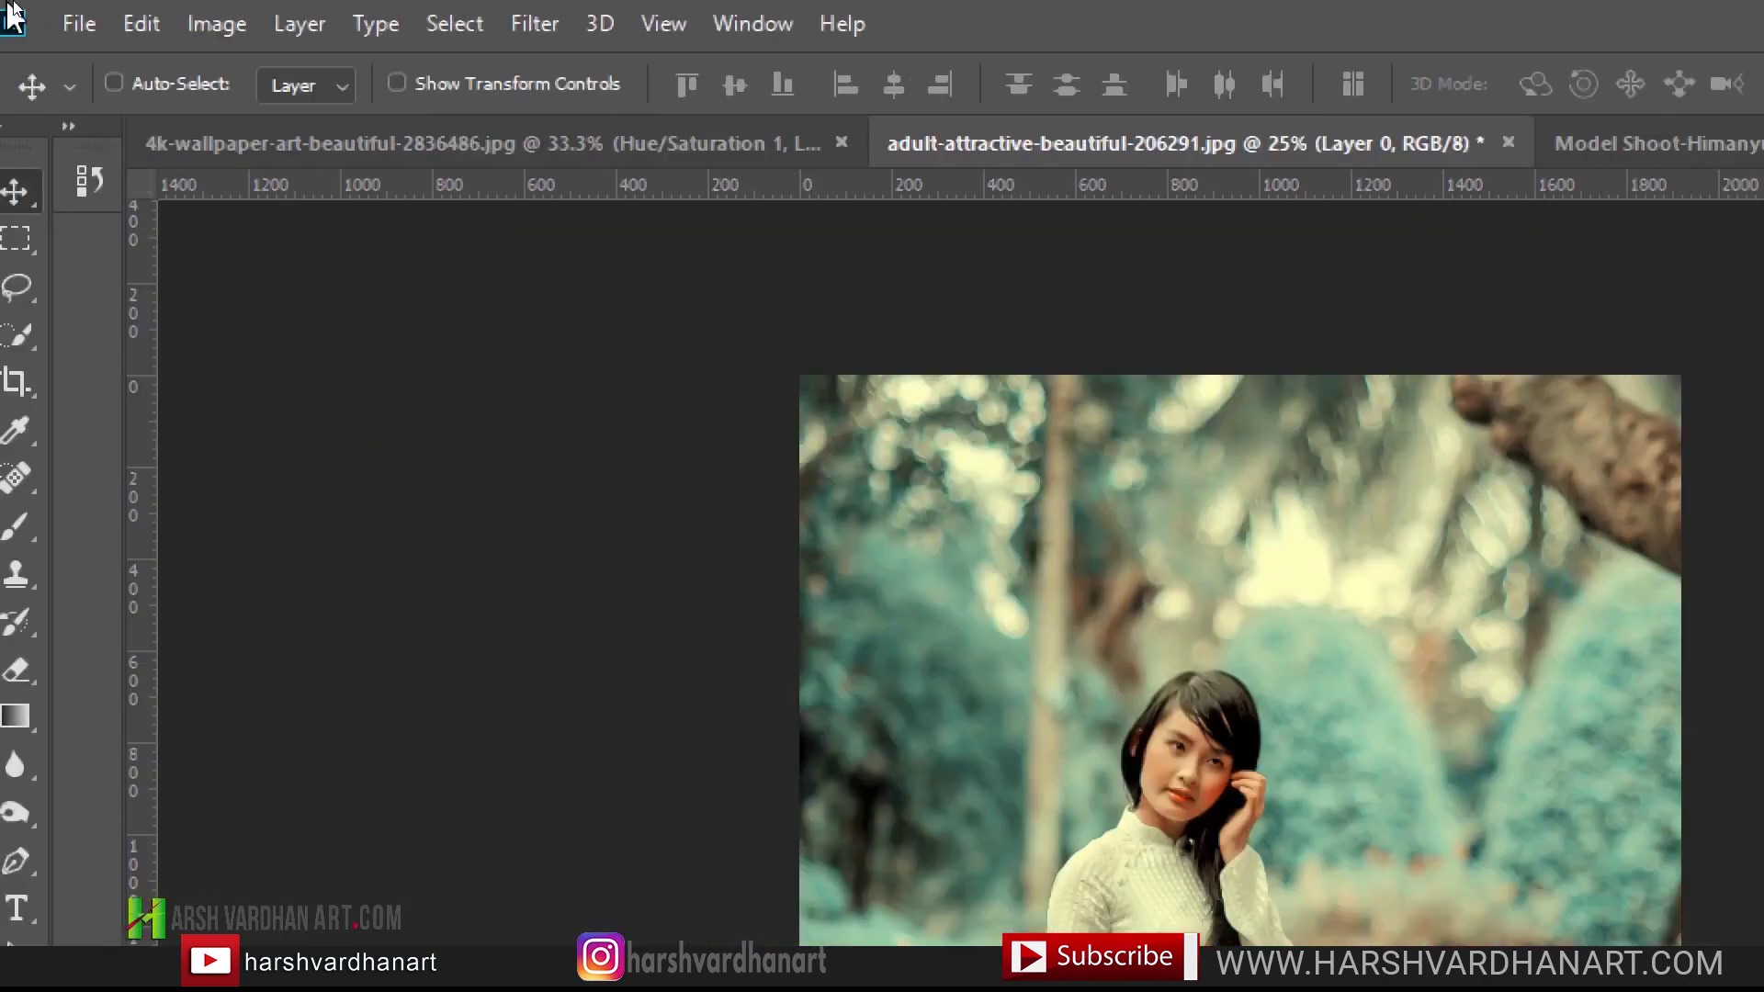
Step: Convert Layer 0 back into a locked Background layer using Layer > New > Background from Layer
{"action": "left_click", "coordinate": [283, 17]}
{"action": "mouse_move", "coordinate": [327, 73]}
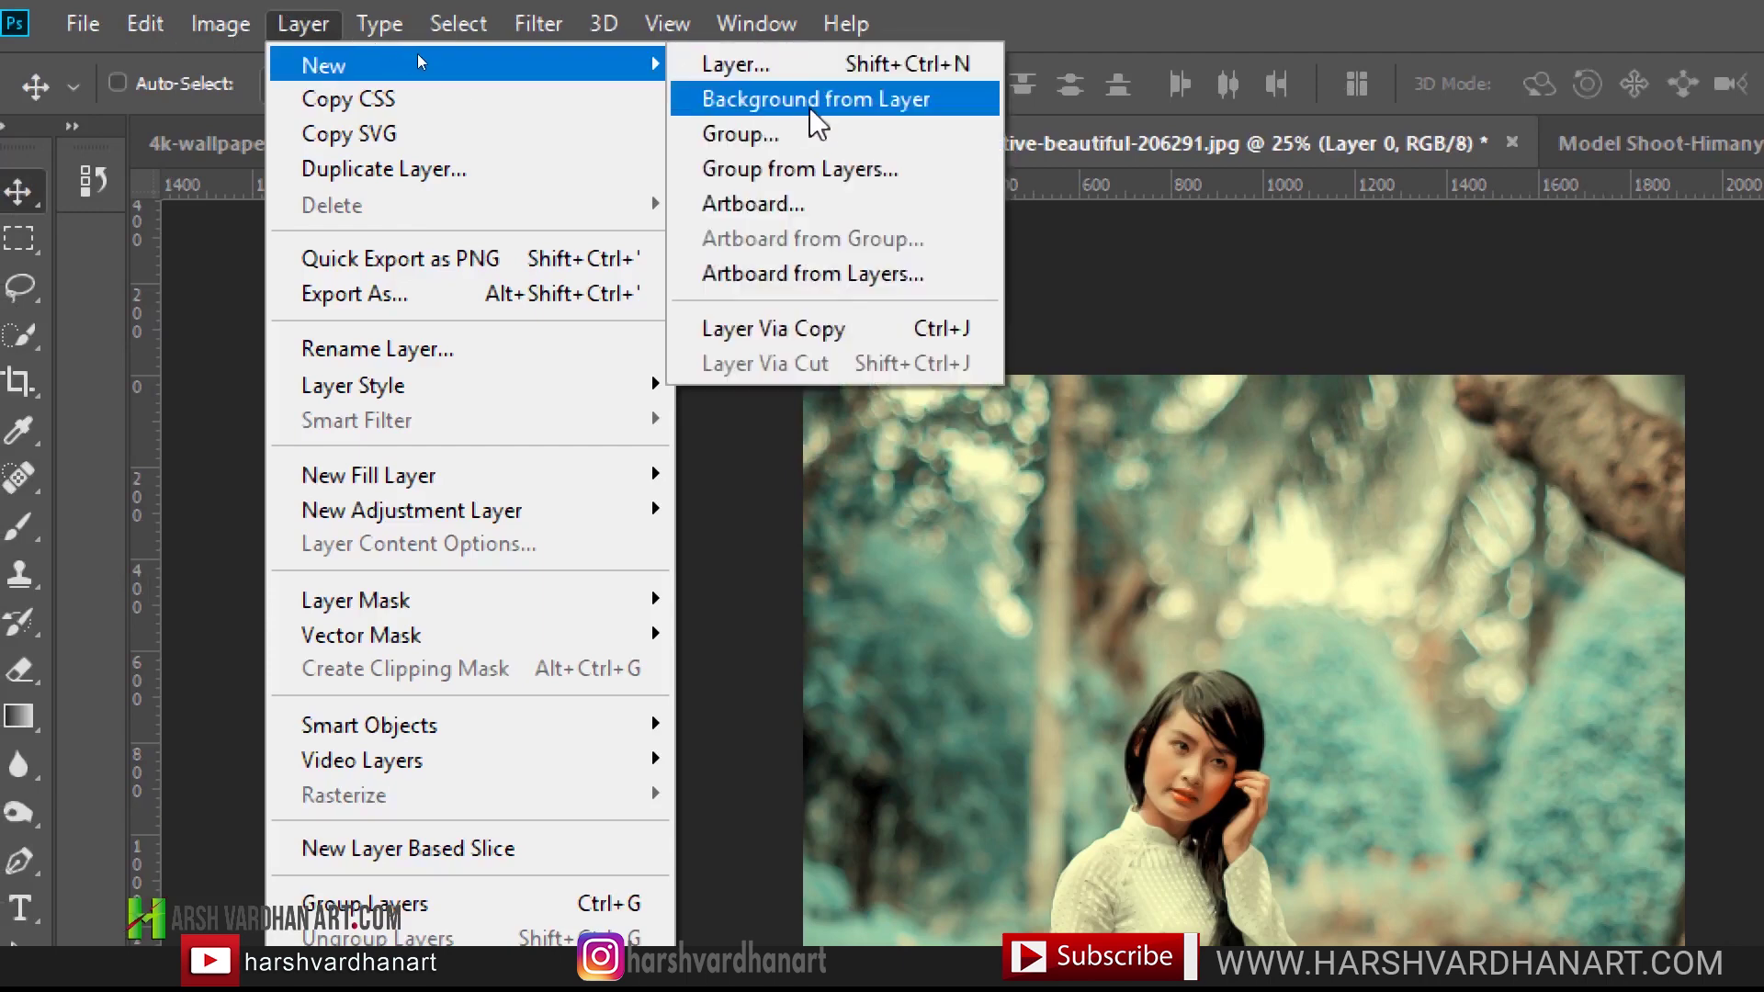
{"action": "left_click", "coordinate": [851, 103]}
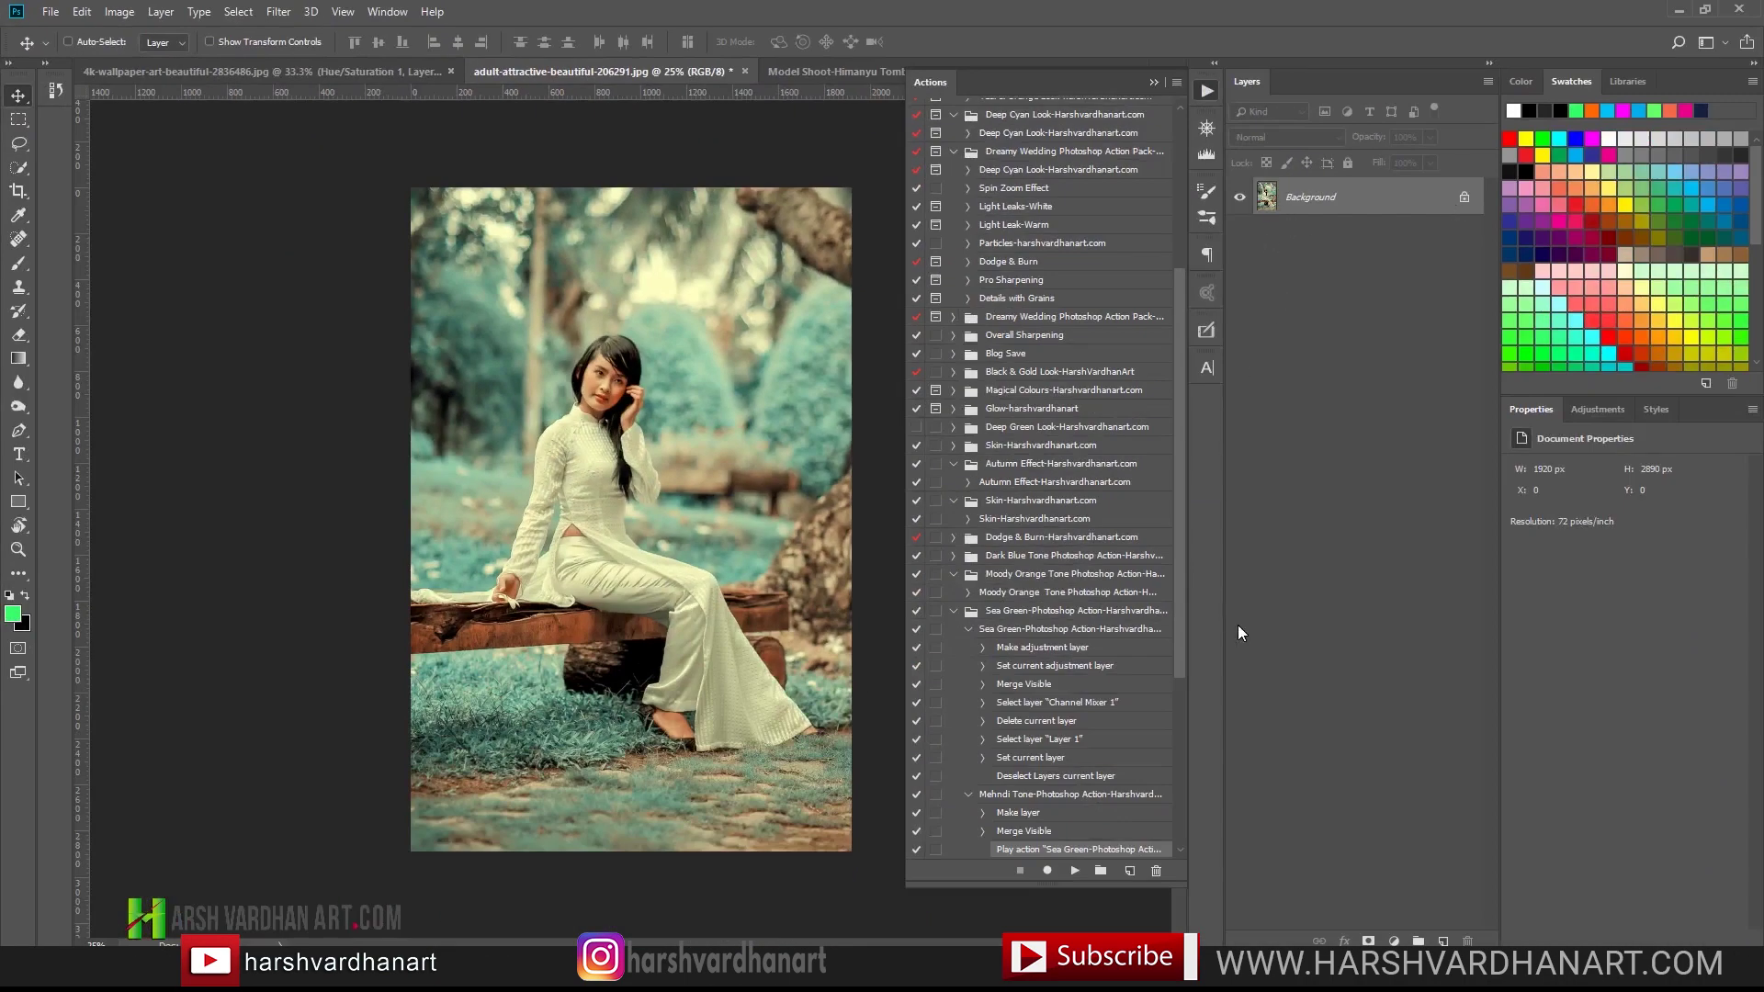
Step: Run the Mehndi Tone action on the bench portrait
{"action": "left_click", "coordinate": [970, 632]}
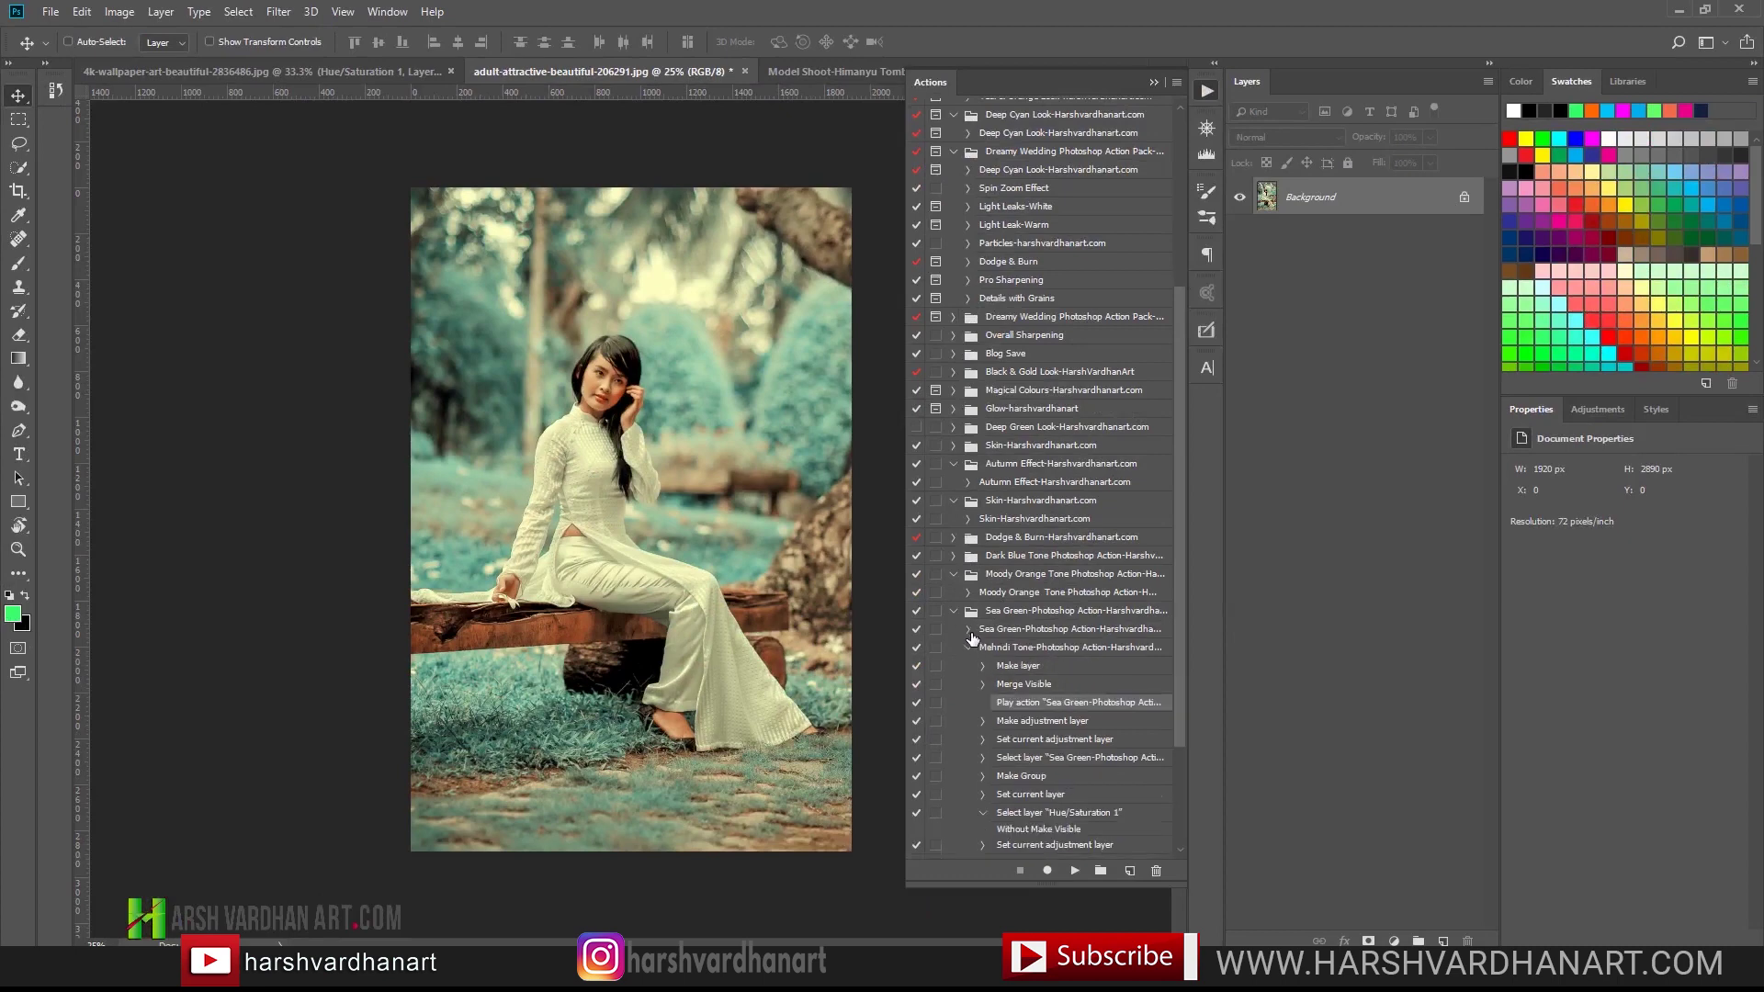
{"action": "left_click", "coordinate": [971, 650]}
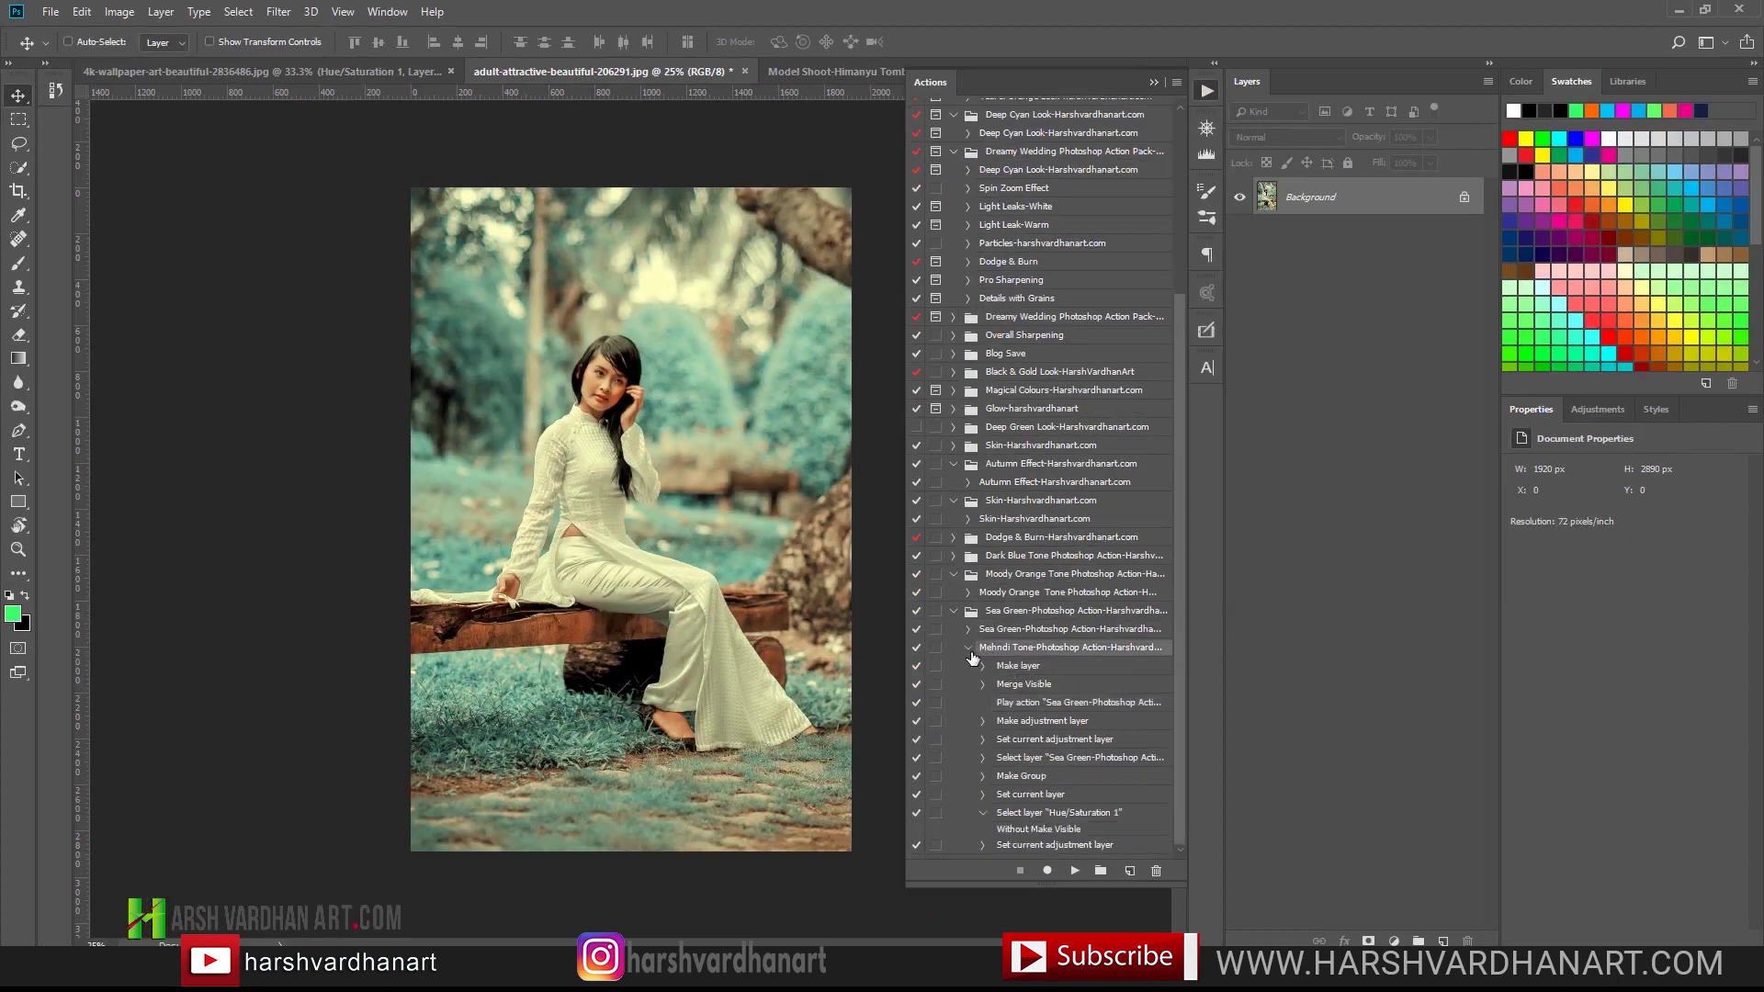
{"action": "left_click", "coordinate": [969, 648]}
{"action": "left_click", "coordinate": [1073, 873]}
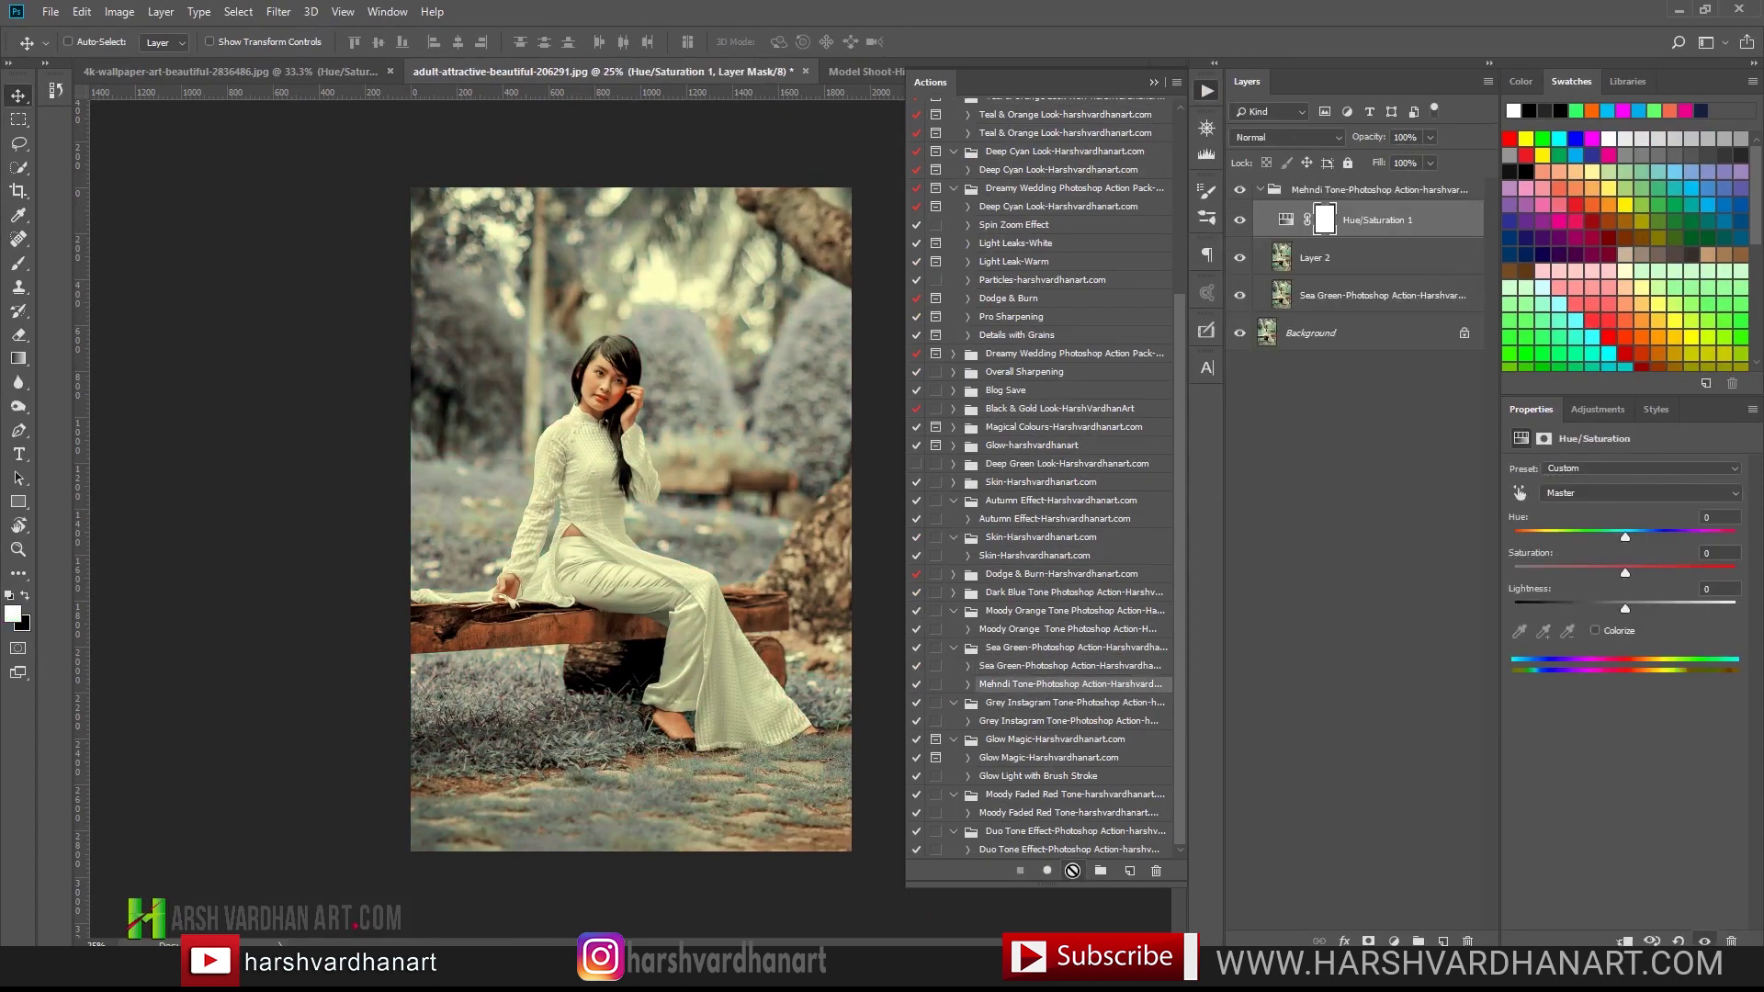
Step: Toggle the Mehndi Tone group off and on to compare, then switch to the Model Shoot document
{"action": "left_click", "coordinate": [1206, 90]}
{"action": "left_click", "coordinate": [1242, 191]}
{"action": "left_click", "coordinate": [1242, 191]}
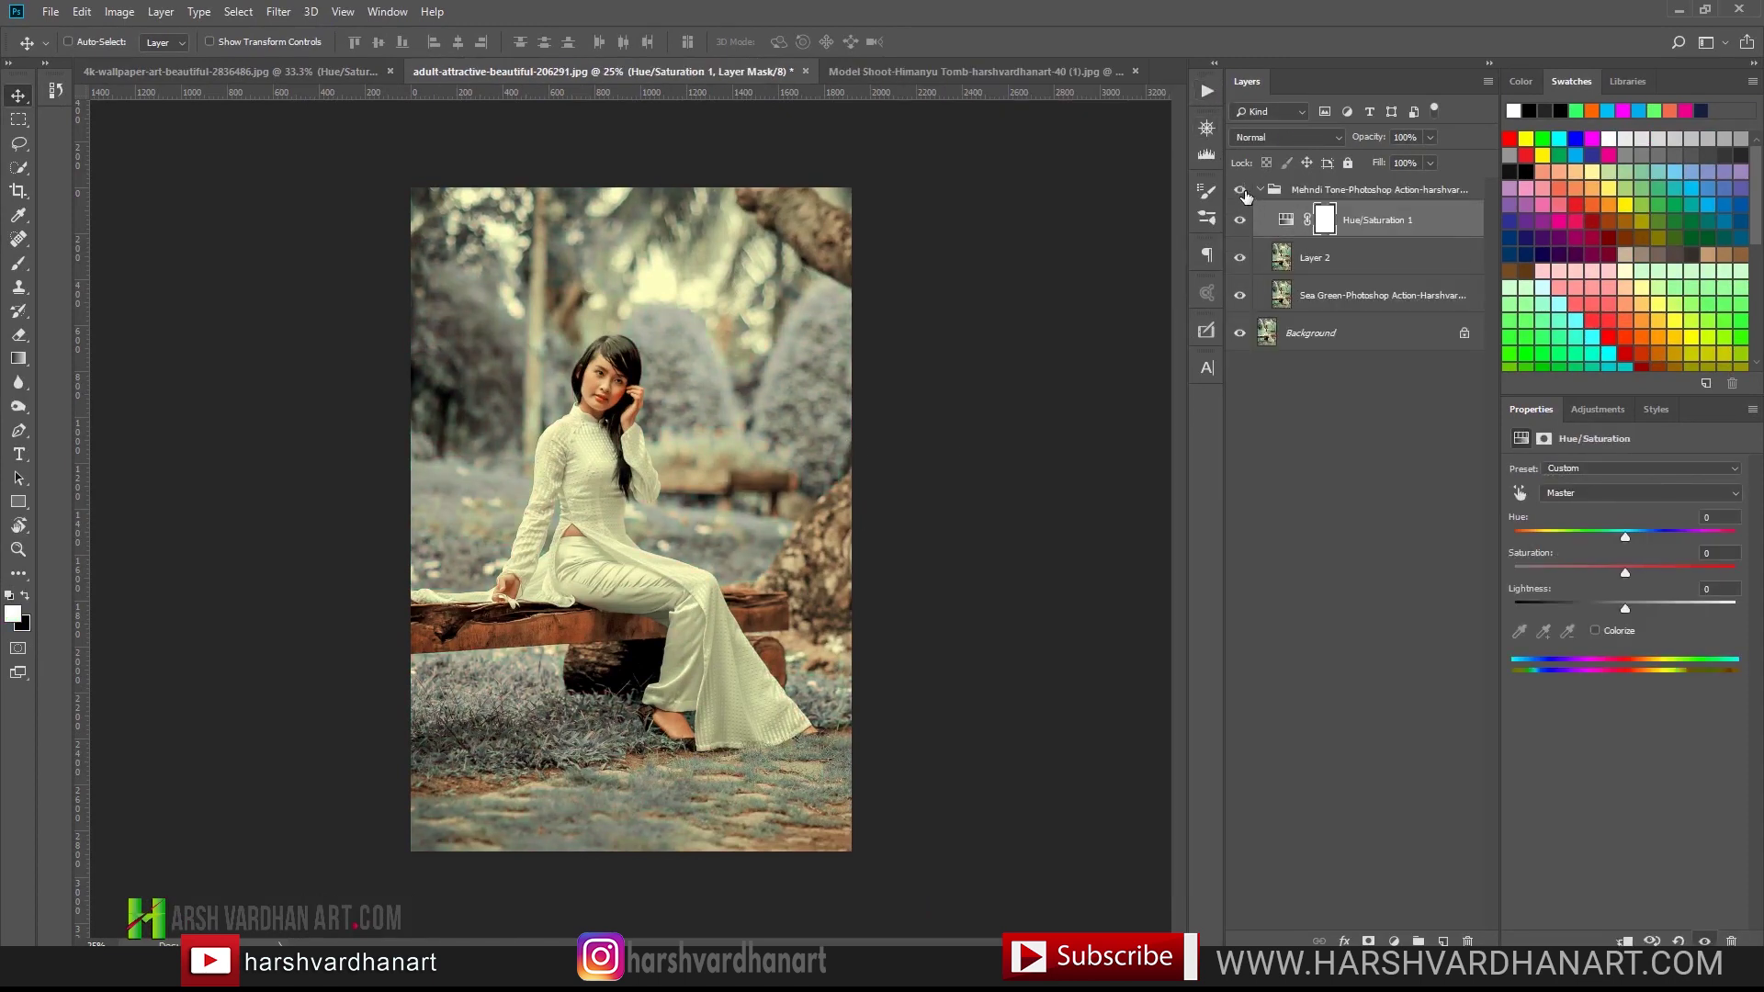
{"action": "left_click", "coordinate": [963, 76]}
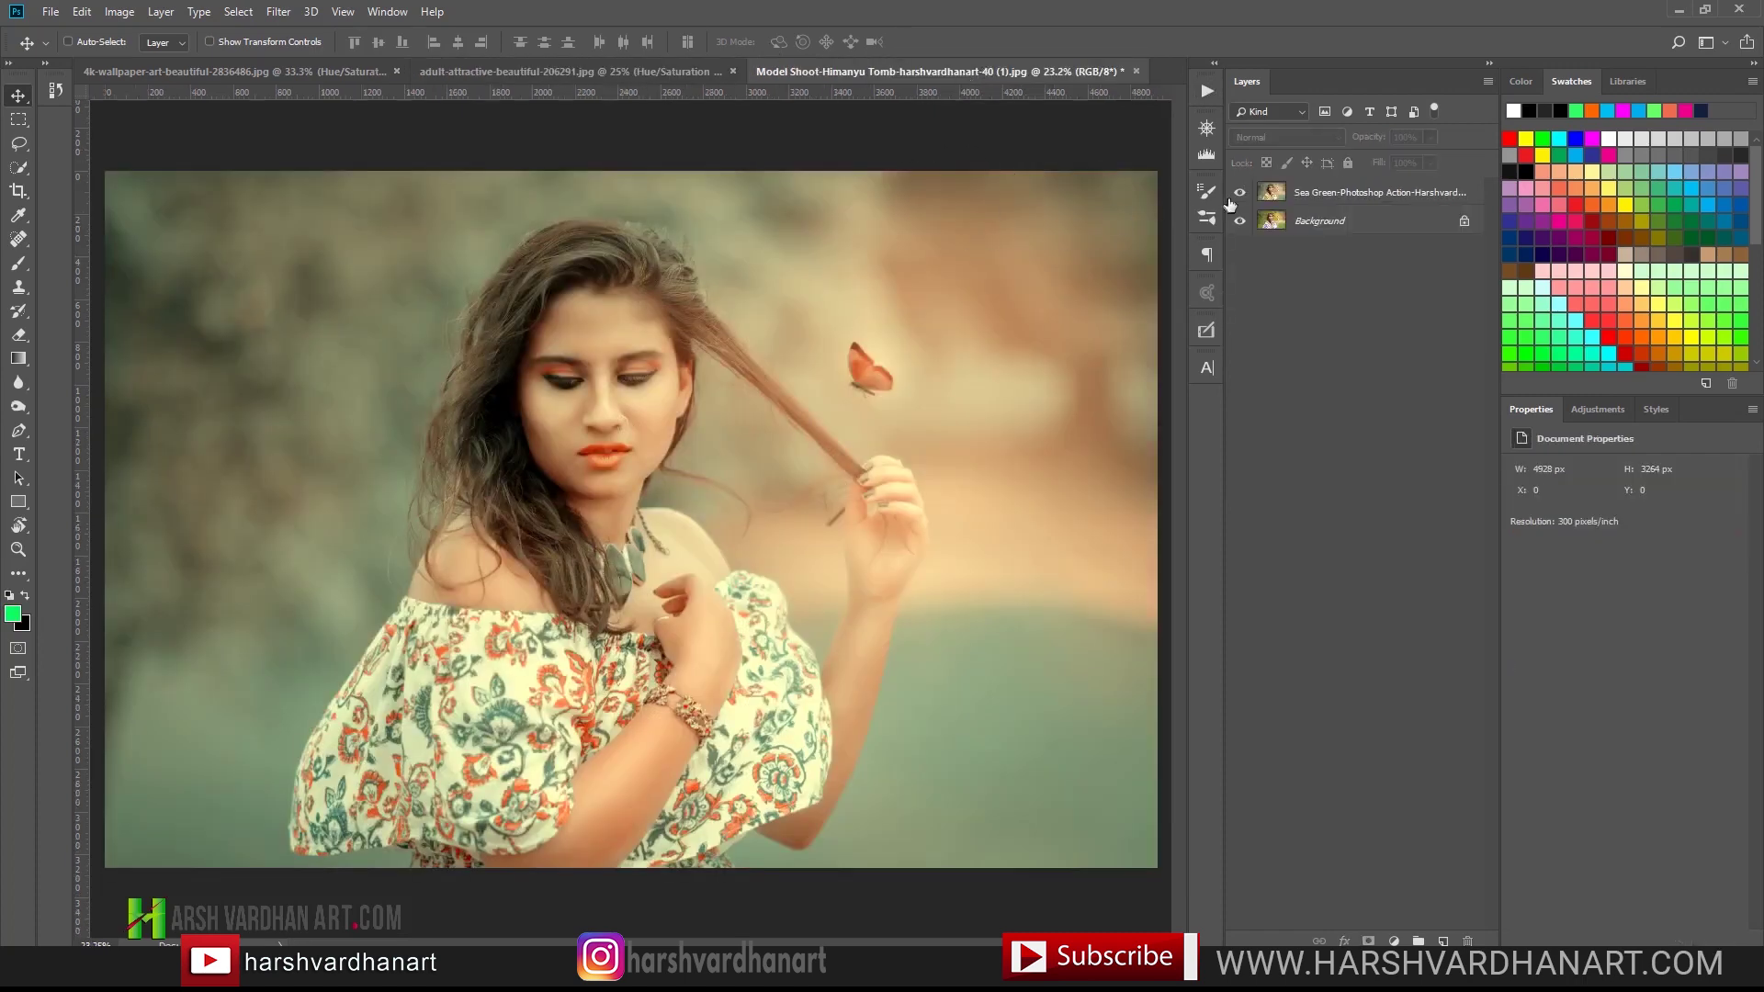
Step: Delete the Sea Green layer and run the Mehndi Tone action on the Model Shoot photo
{"action": "left_click", "coordinate": [1271, 195]}
{"action": "key", "text": "Delete"}
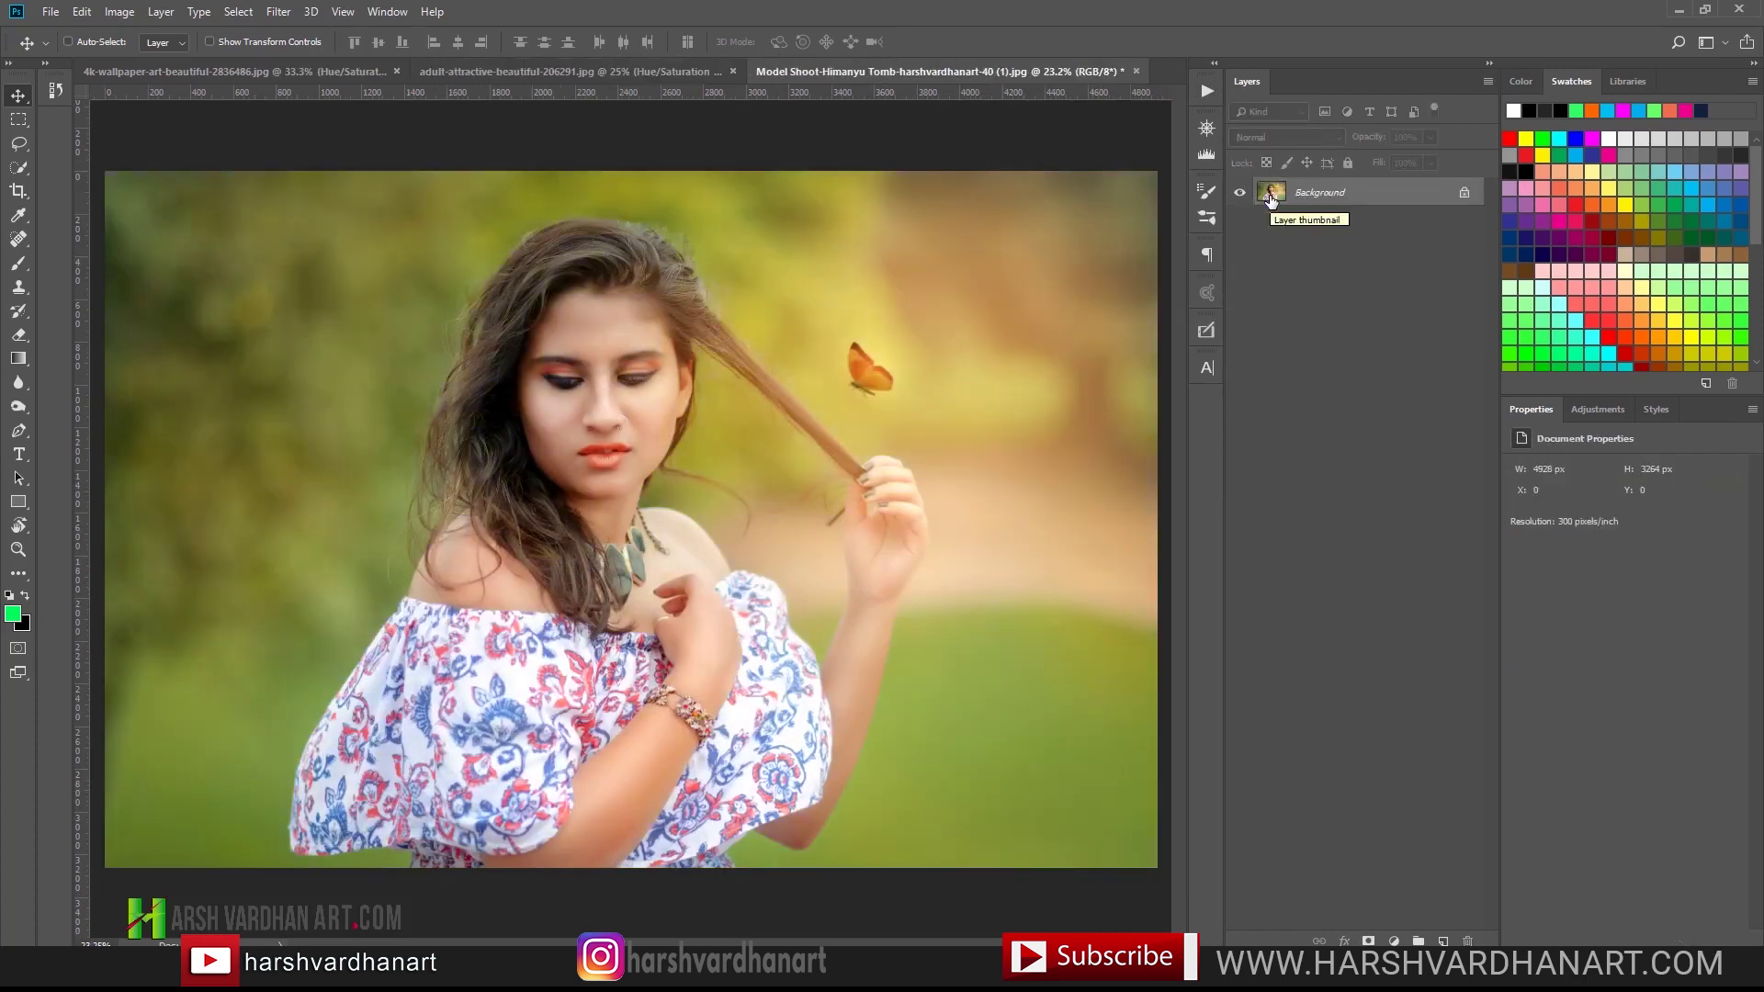
{"action": "left_click", "coordinate": [1202, 89]}
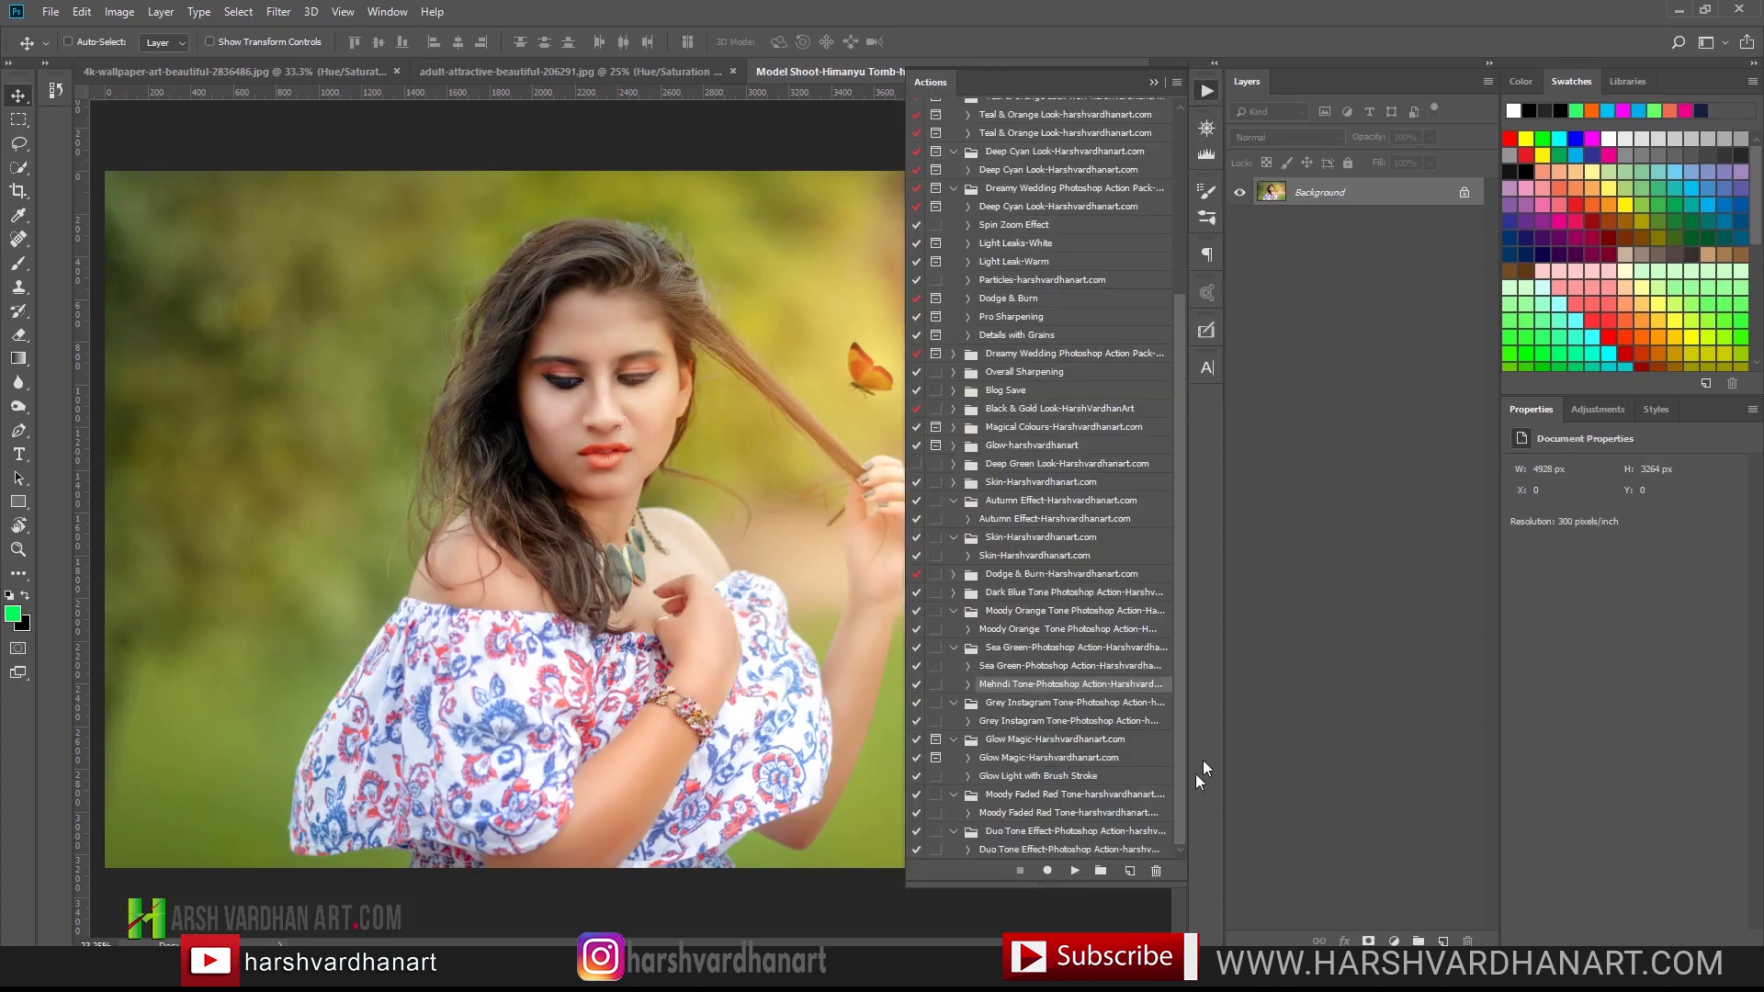
{"action": "left_click", "coordinate": [1075, 871]}
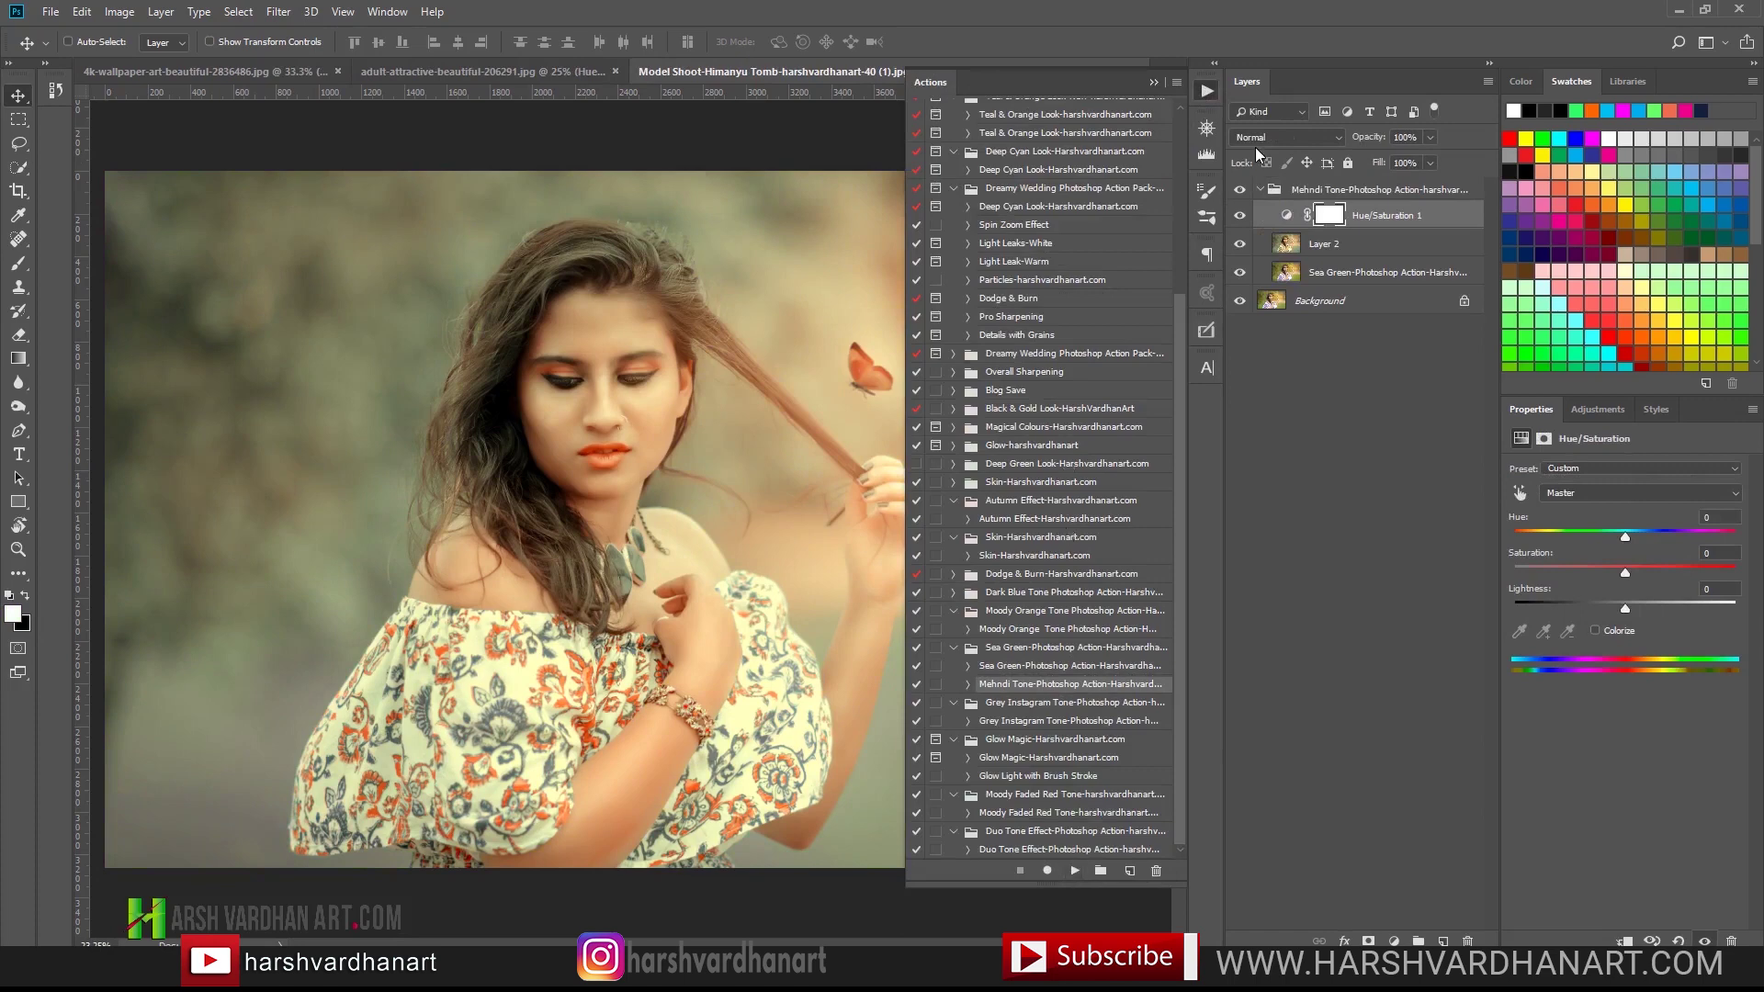
Step: Compare the look by toggling the Mehndi Tone group, Hue/Saturation 1 and Layer 2 visibility
{"action": "left_click", "coordinate": [1206, 91]}
{"action": "left_click", "coordinate": [1240, 189]}
{"action": "left_click", "coordinate": [1240, 189]}
{"action": "left_click", "coordinate": [1240, 215]}
{"action": "left_click", "coordinate": [1240, 215]}
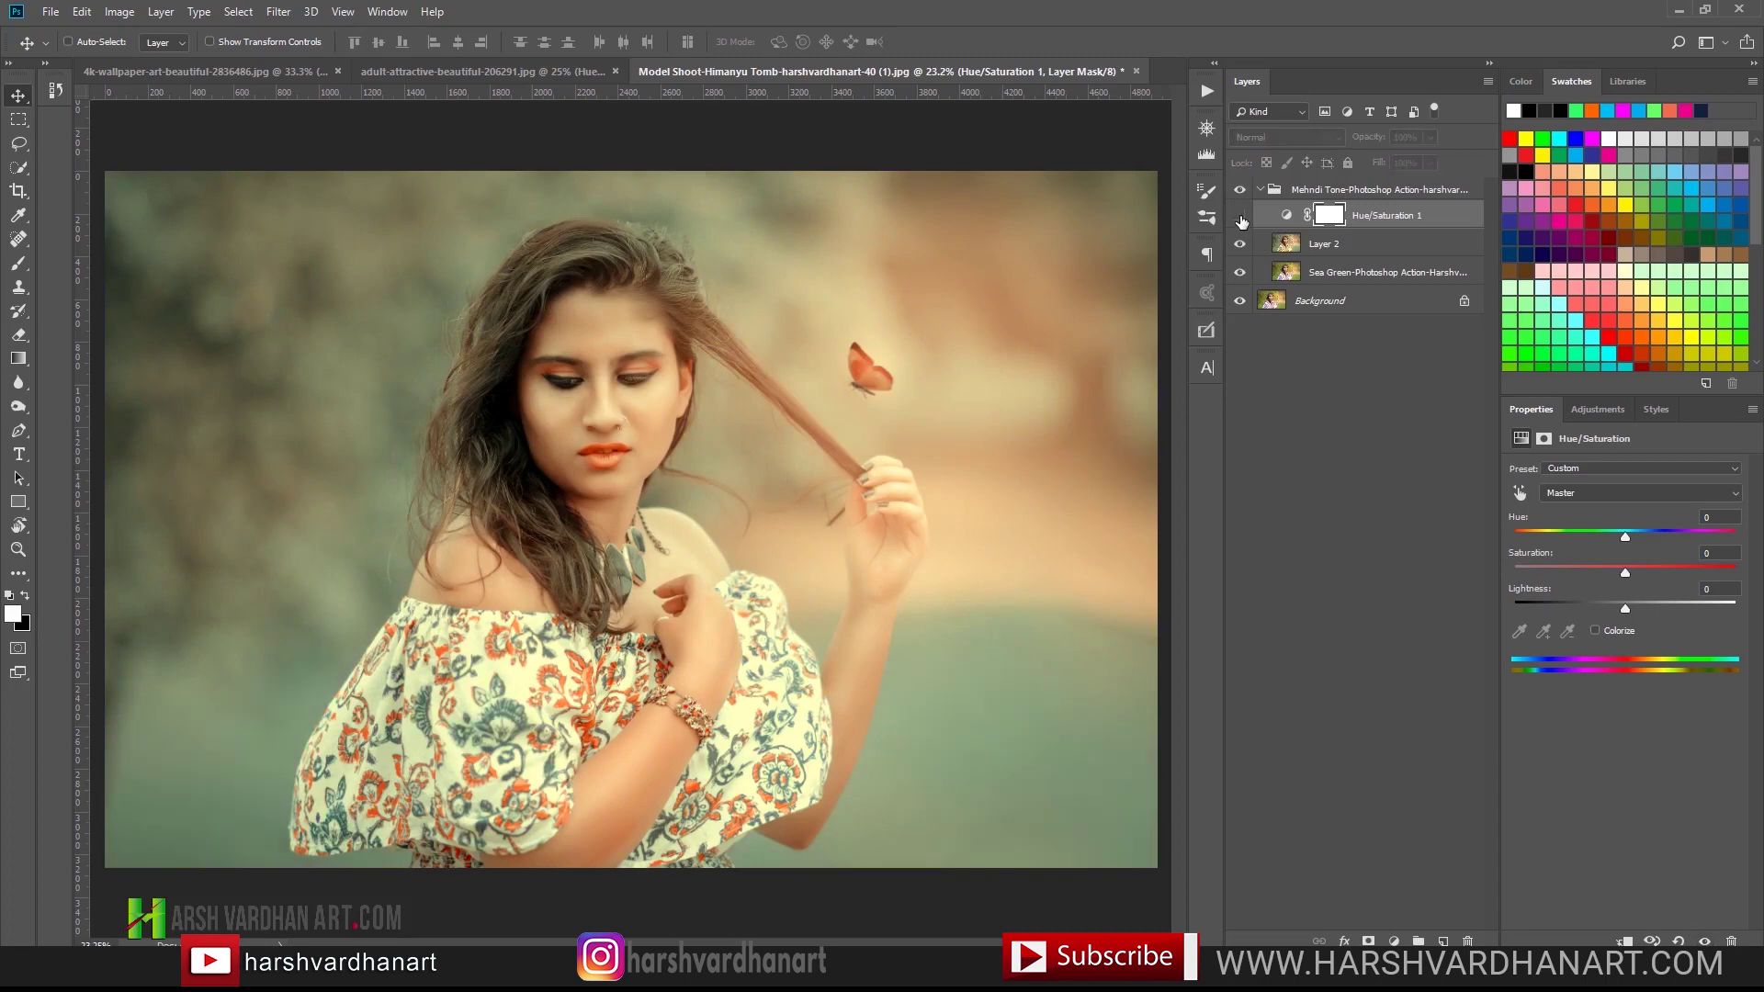
{"action": "left_click", "coordinate": [1240, 244]}
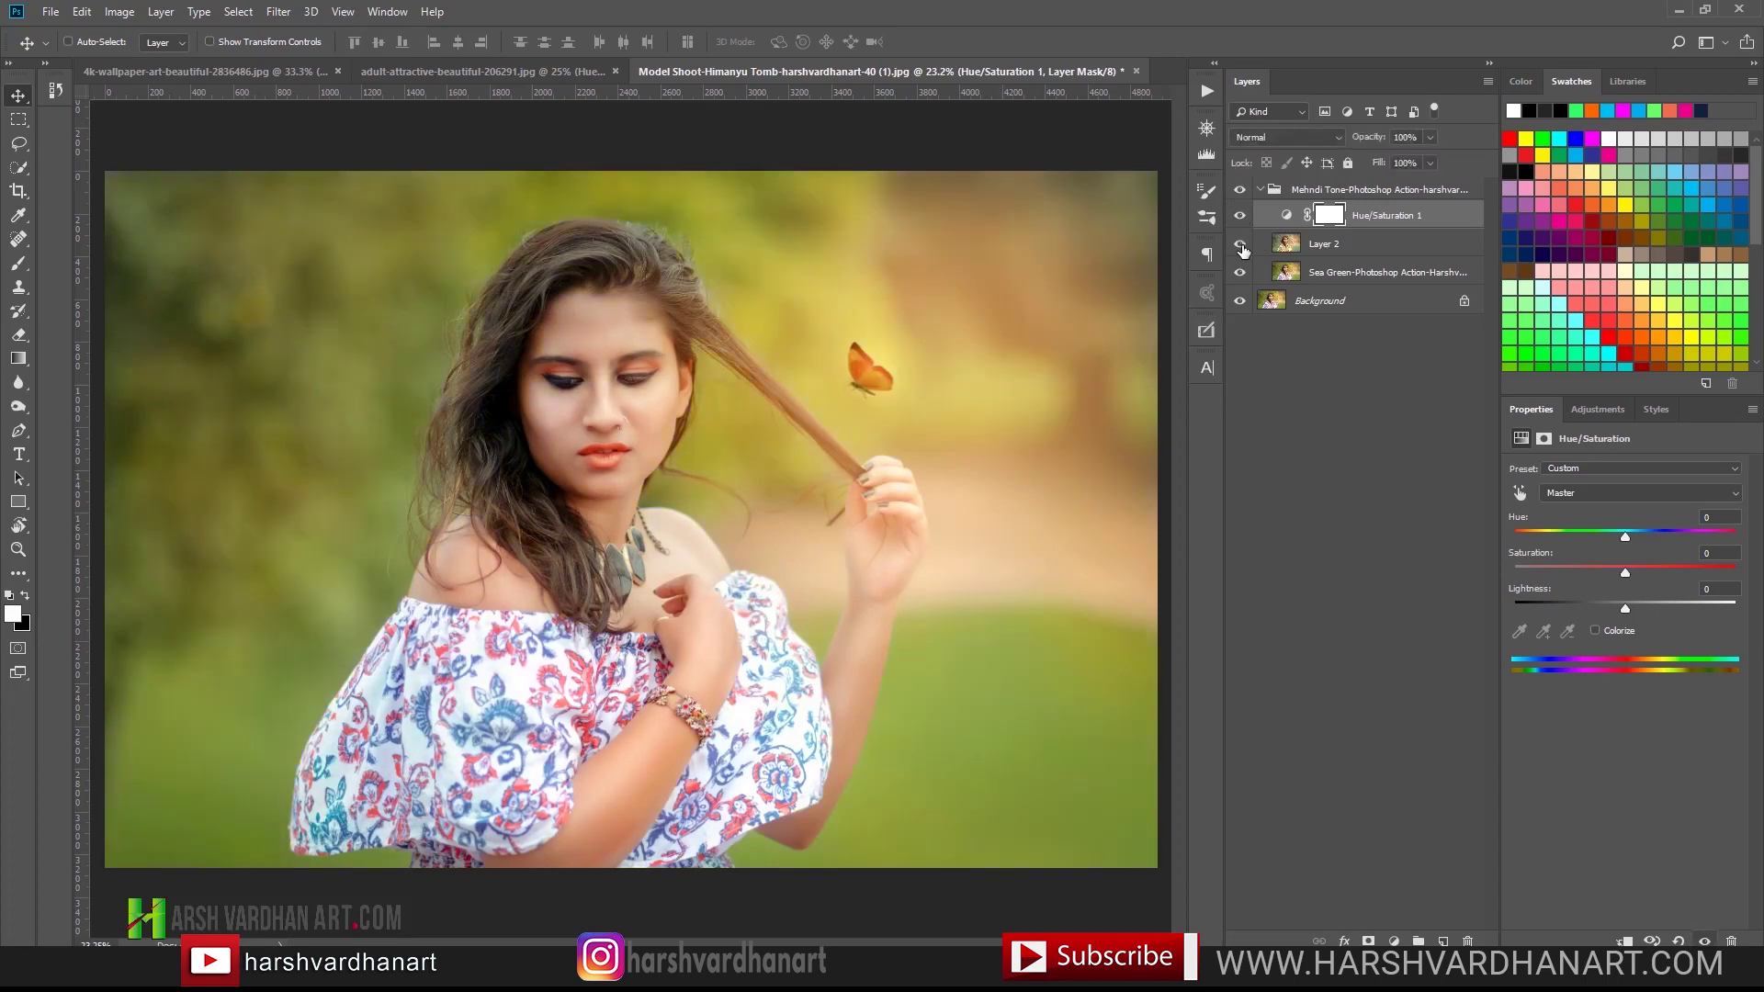
{"action": "left_click", "coordinate": [1241, 245]}
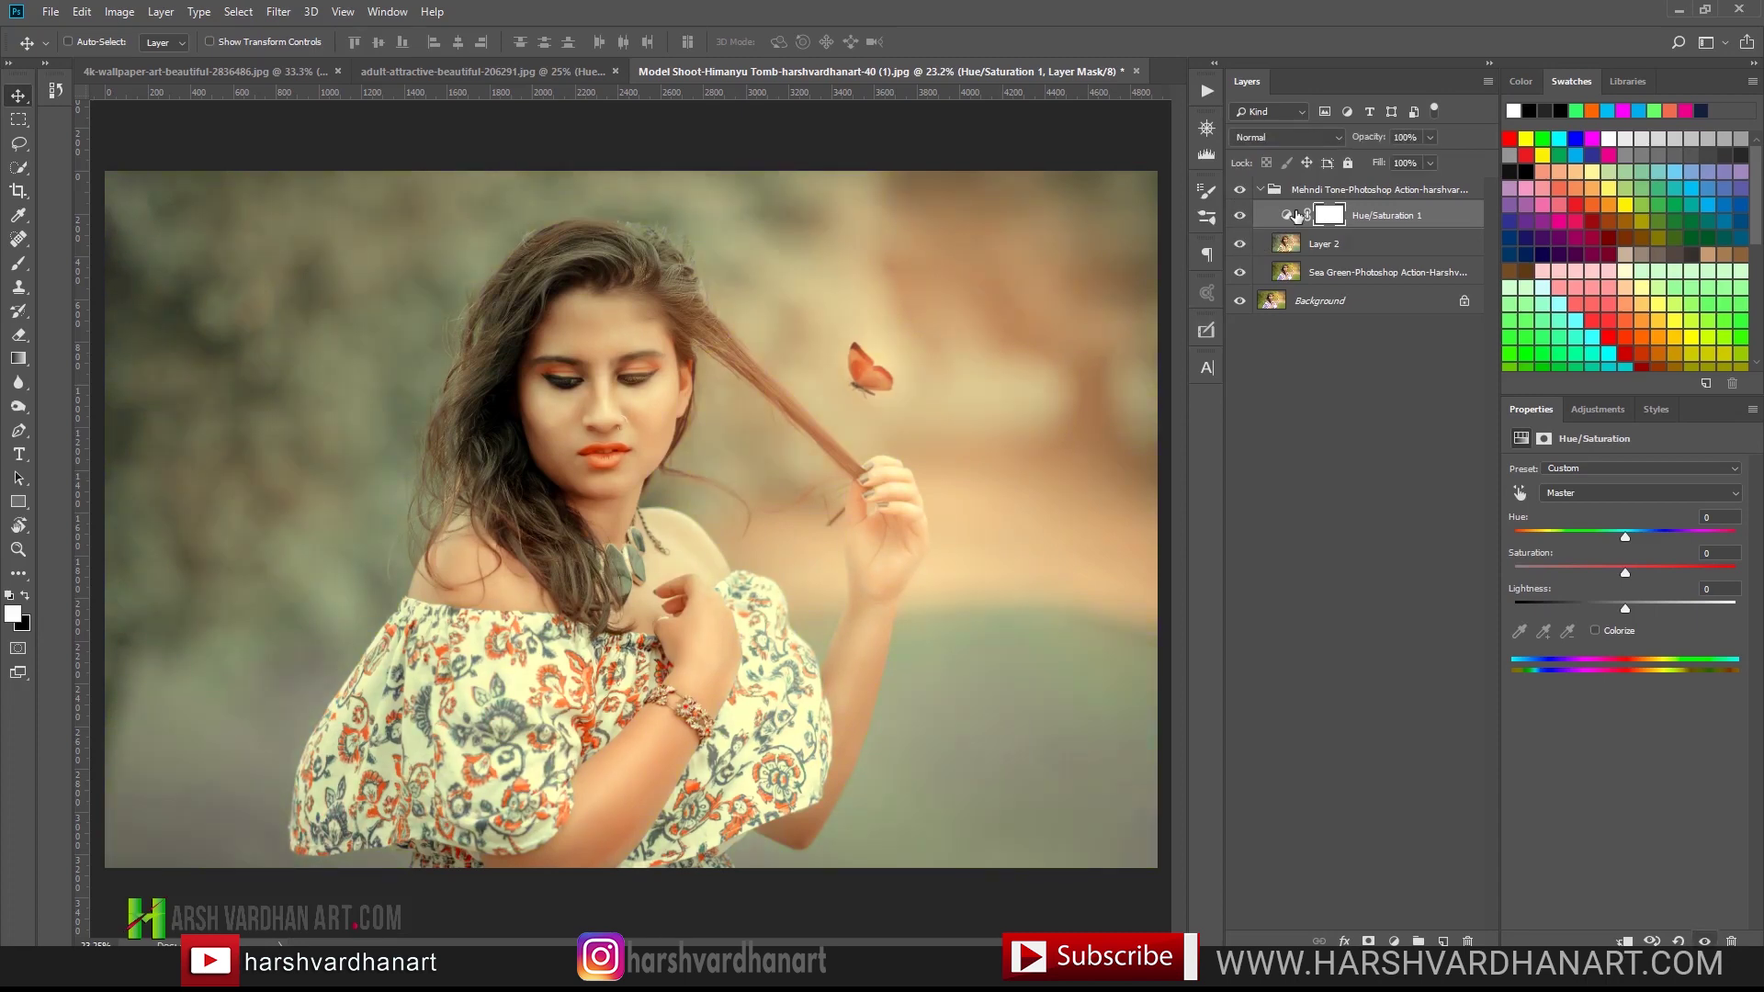
Step: Set the Hue/Saturation 1 adjustment's Hue to +10
{"action": "left_click", "coordinate": [1287, 218]}
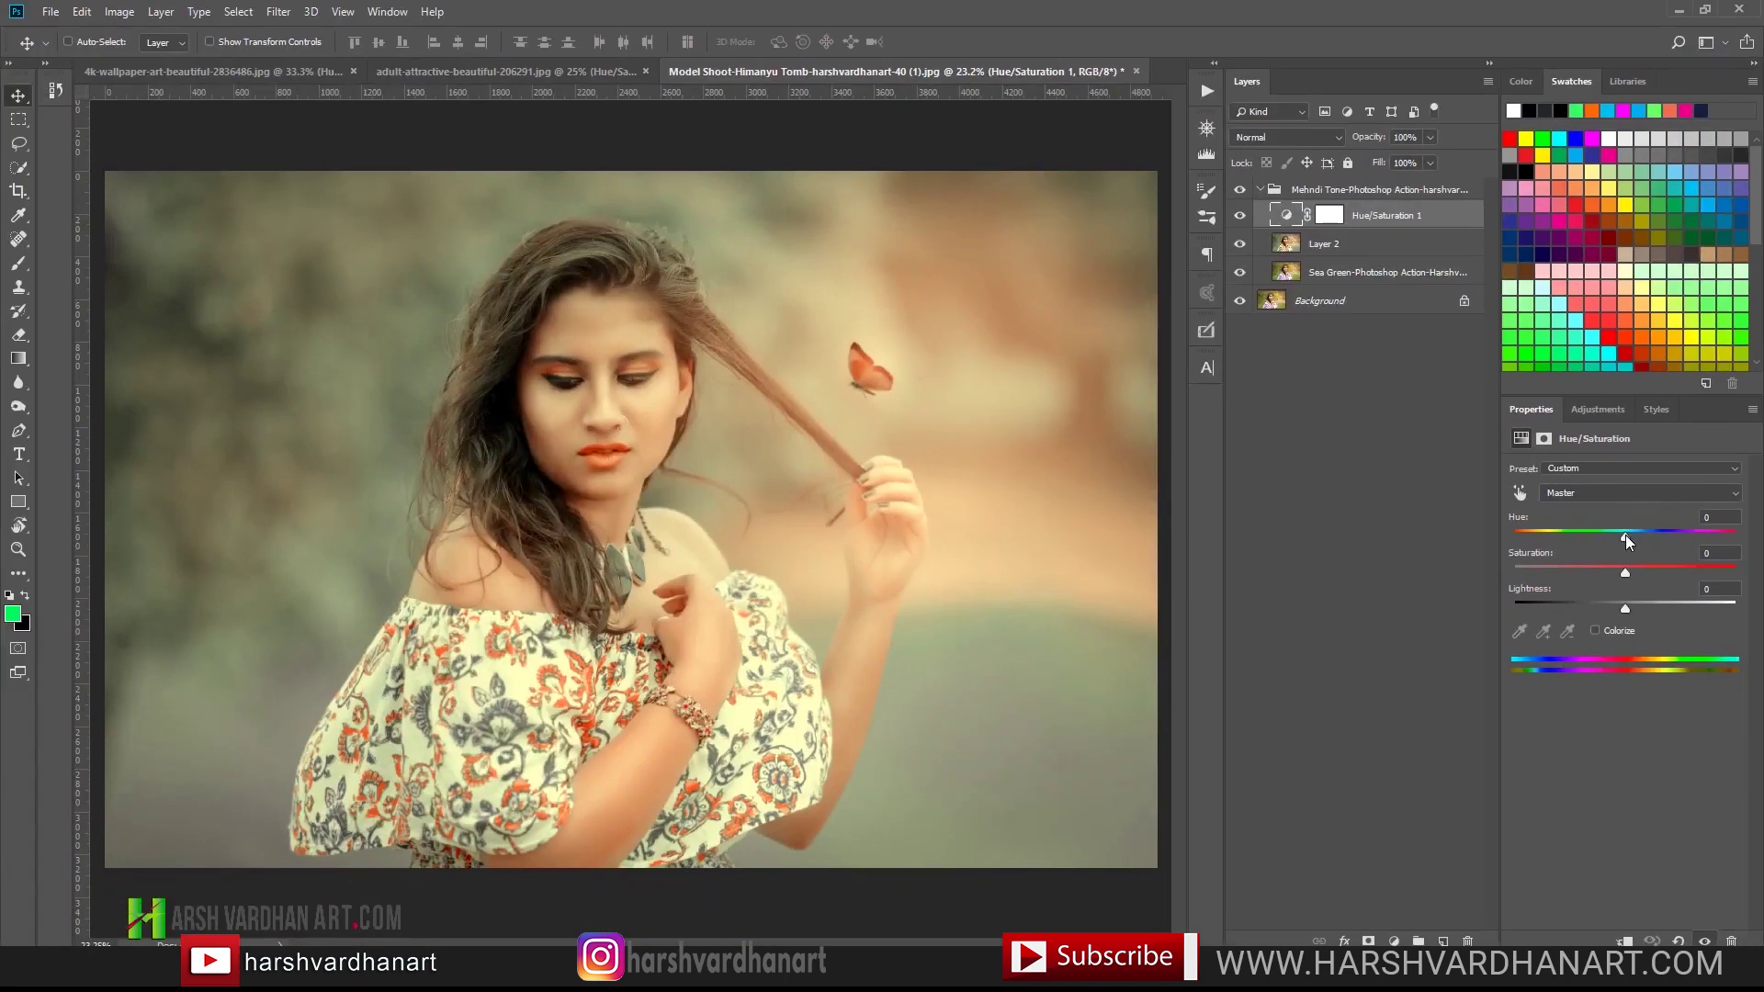
{"action": "mouse_move", "coordinate": [1625, 534]}
{"action": "left_mouse_down"}
{"action": "mouse_move", "coordinate": [1557, 527]}
{"action": "mouse_move", "coordinate": [1630, 539]}
{"action": "left_mouse_up"}
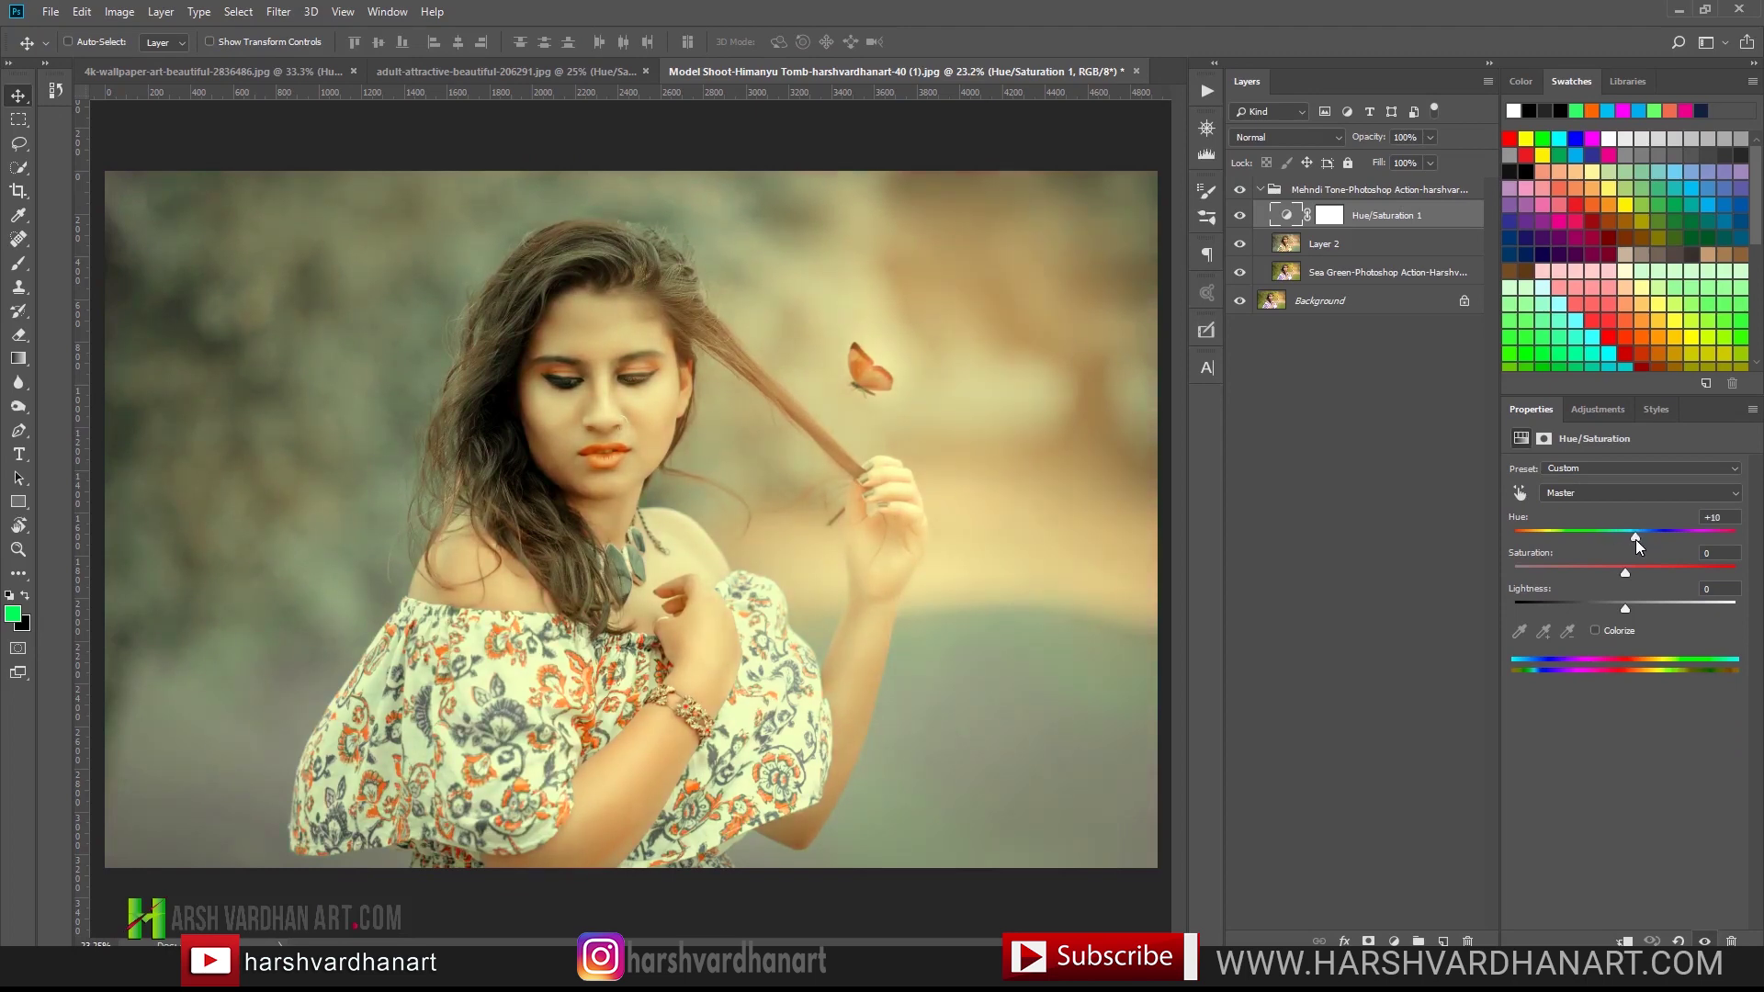